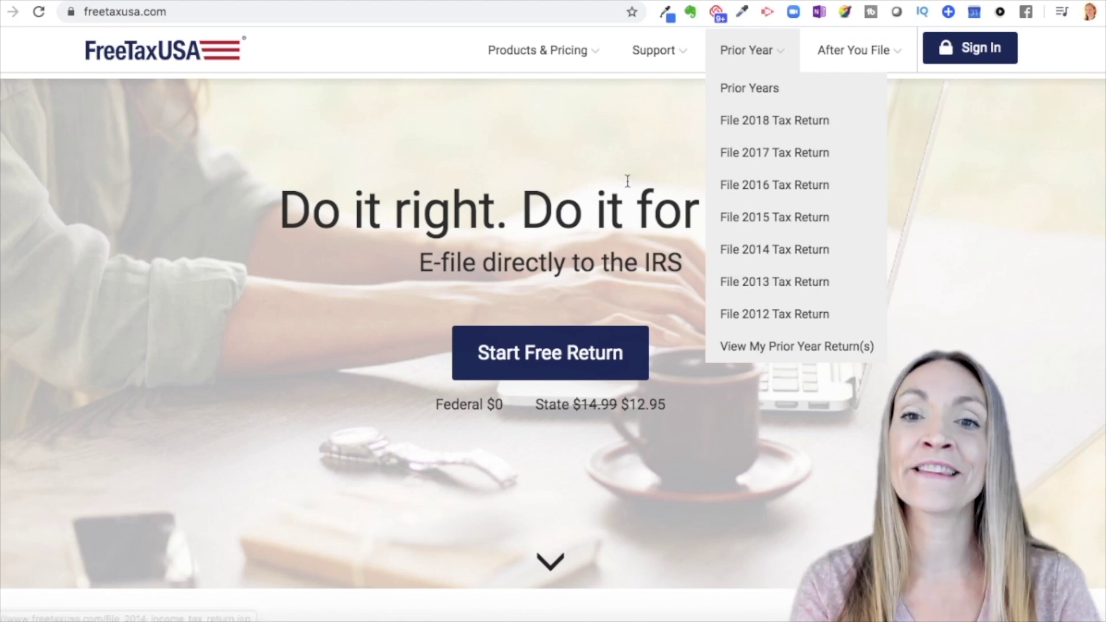
Start a free 2019 tax return as a new user and submit the completed new account setup form.
click(545, 366)
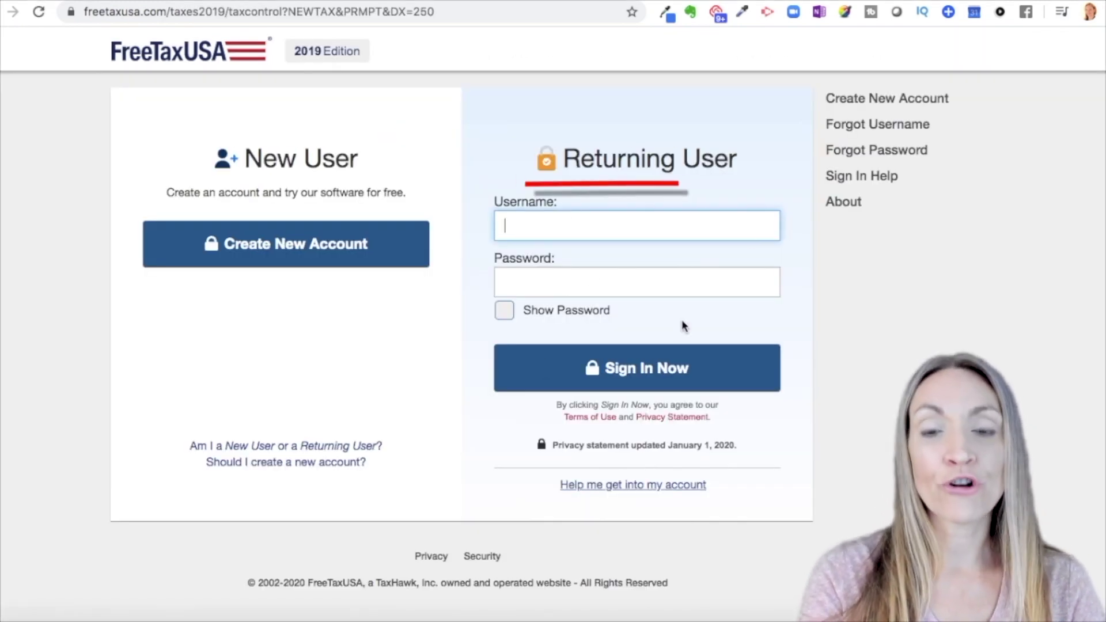
click(303, 254)
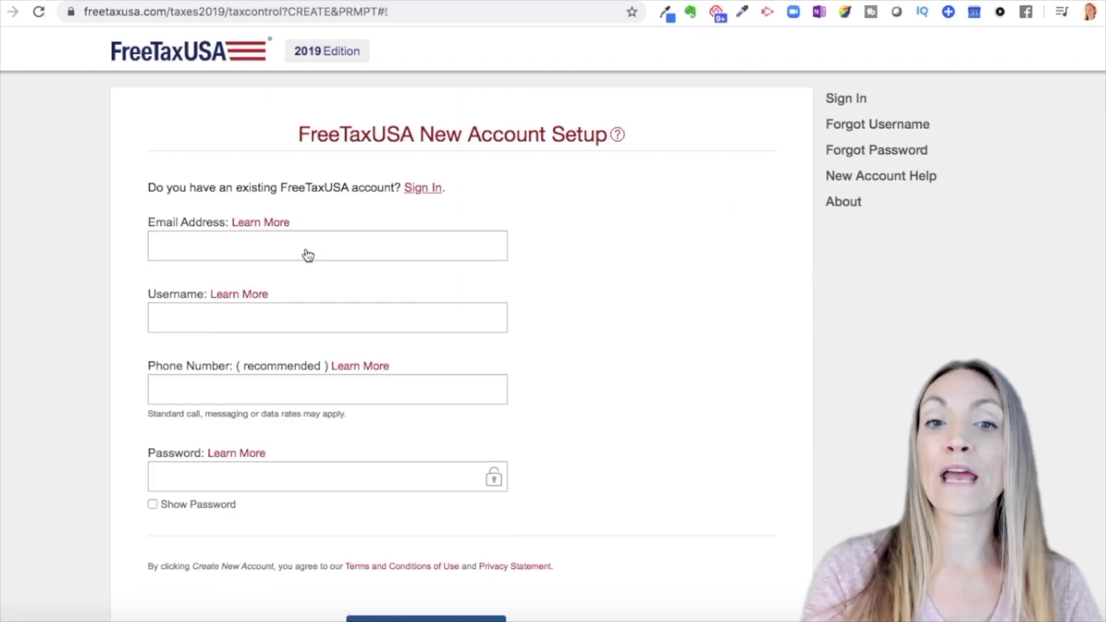
scroll(308, 255, down, 3)
scroll(308, 255, down, 1)
scroll(303, 255, up, 3)
scroll(306, 254, down, 3)
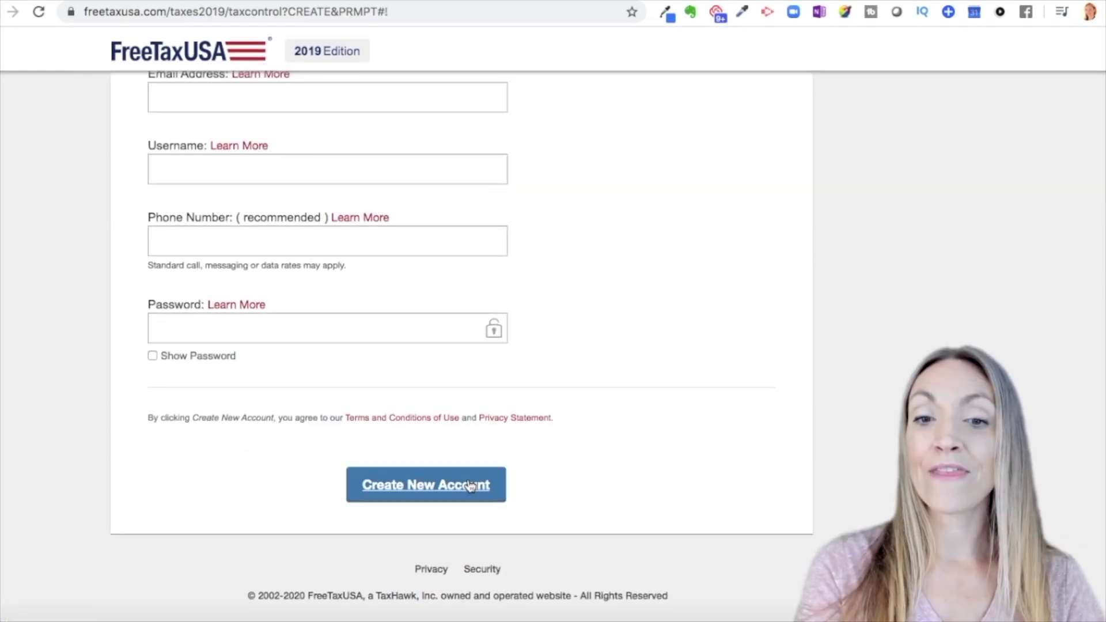
click(436, 493)
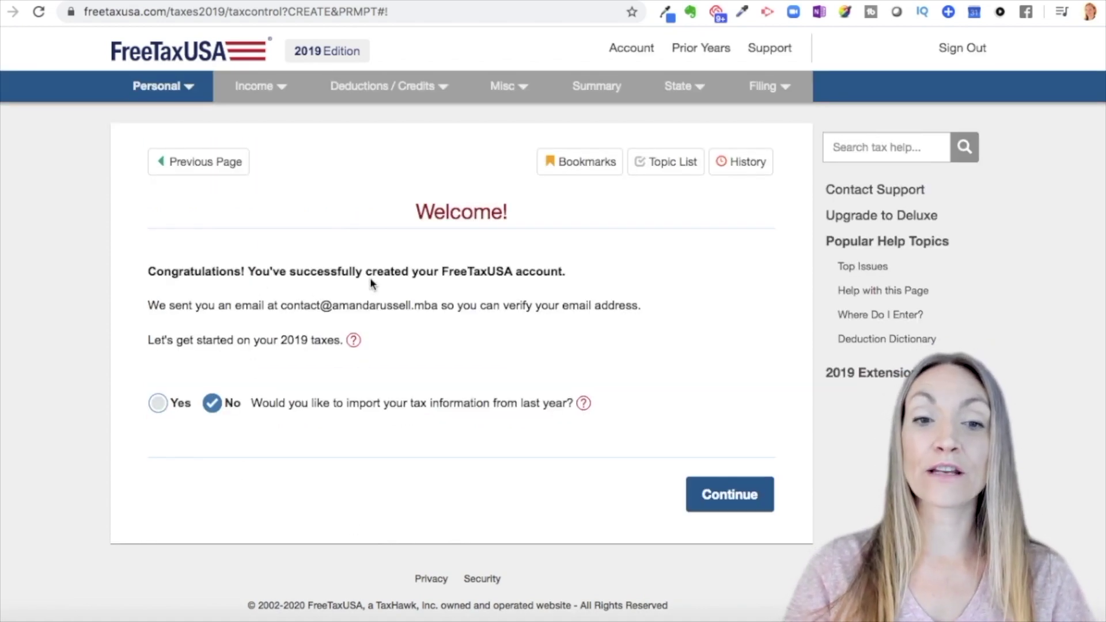
Proceed from the welcome page with No for importing last year's tax information.
scroll(370, 278, down, 1)
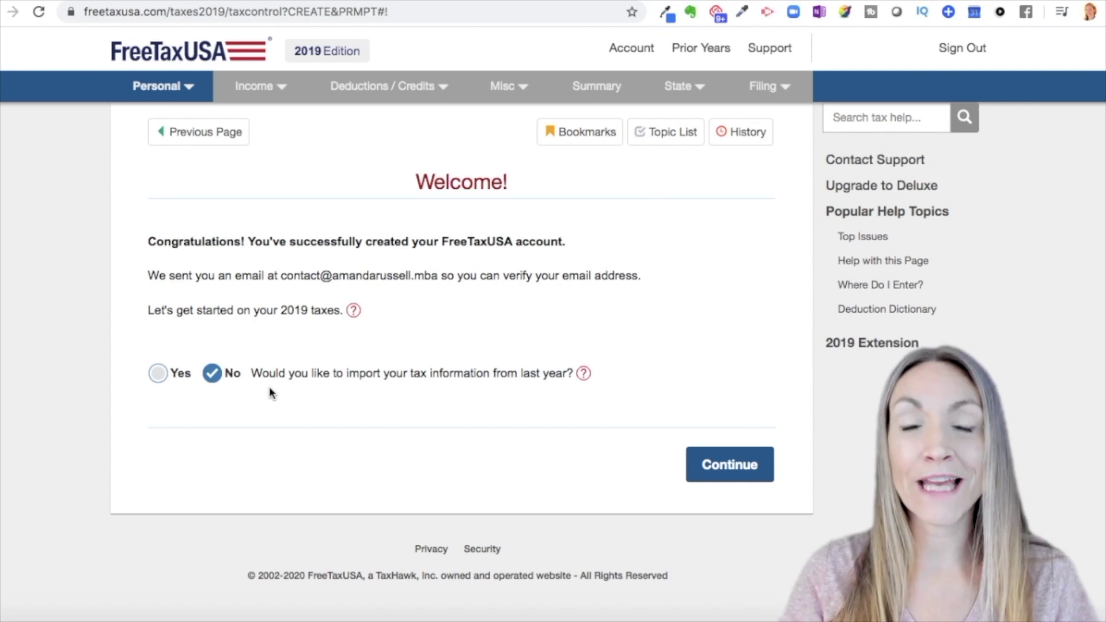
click(711, 465)
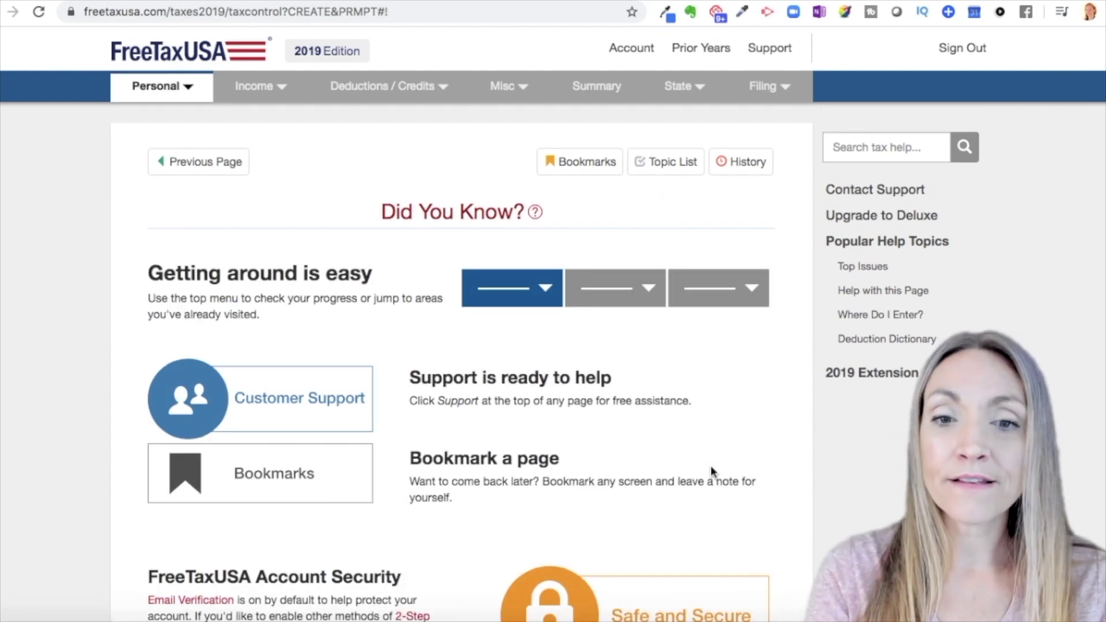
Examine the Did You Know page on navigation, support, bookmarks and account security, and the topics in the Personal section.
scroll(711, 466, down, 3)
scroll(711, 465, up, 3)
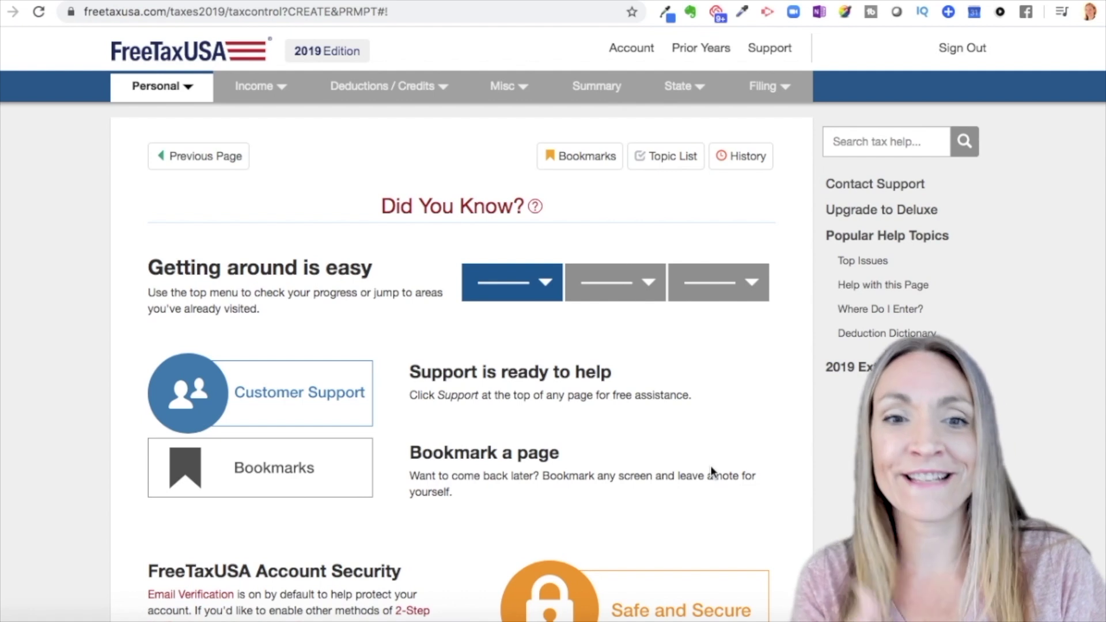
scroll(710, 465, down, 1)
scroll(710, 471, up, 1)
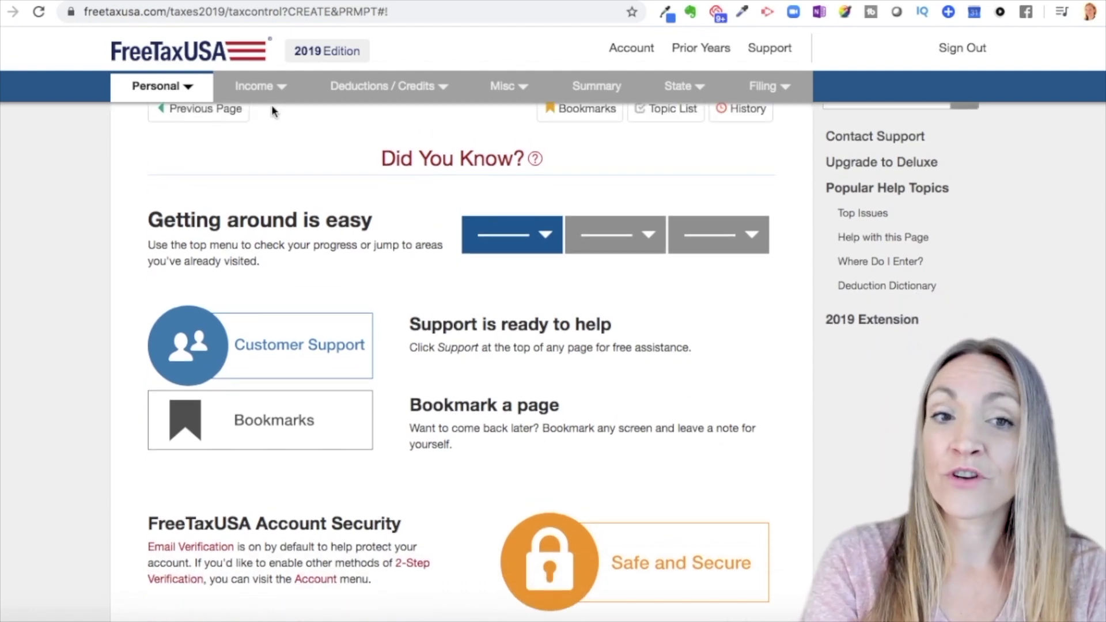
click(190, 87)
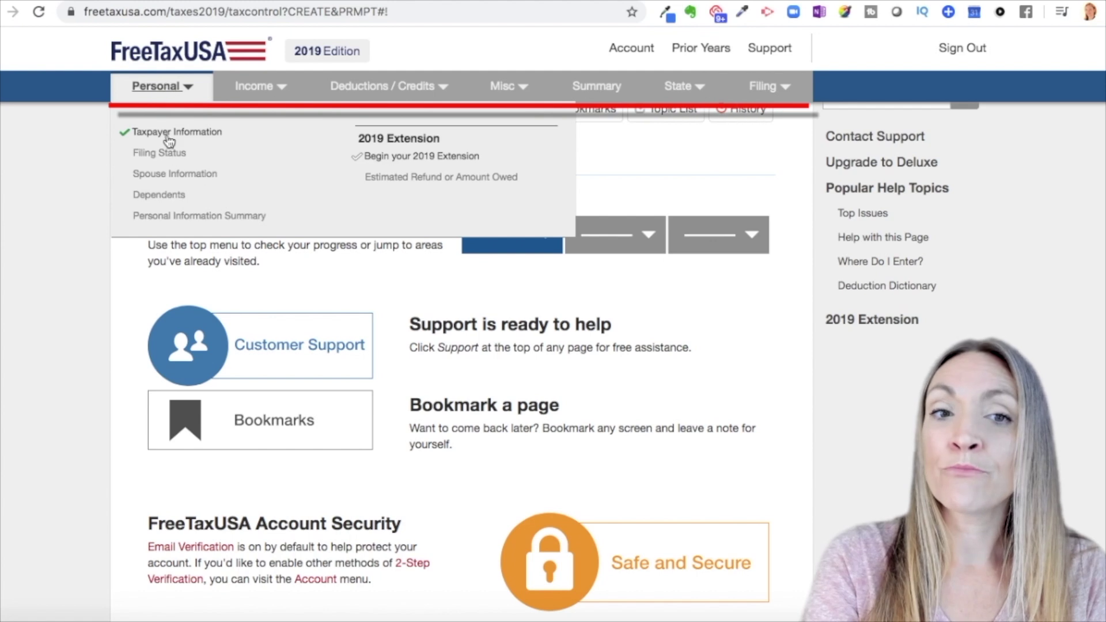
click(254, 91)
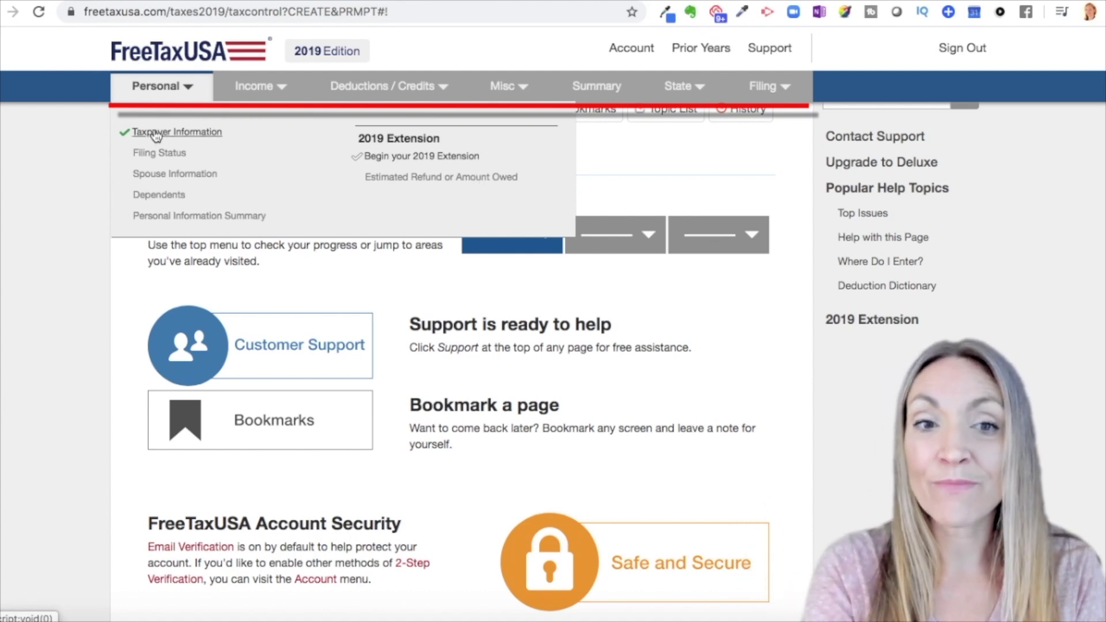
click(97, 330)
scroll(96, 329, down, 5)
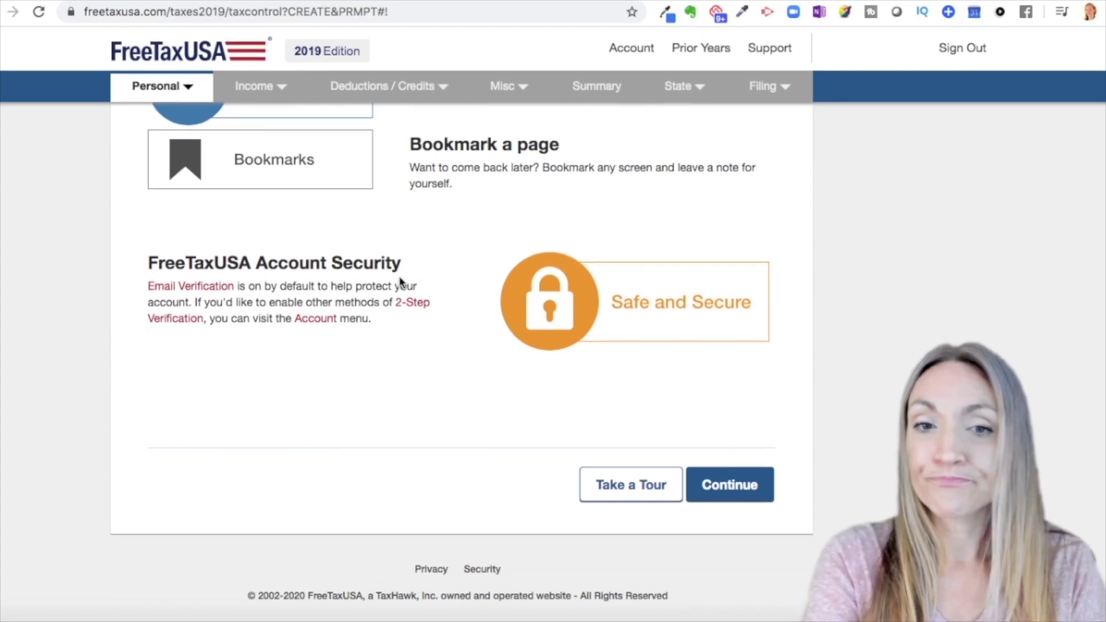
Continue to Taxpayer Information, fill in the taxpayer's personal details and address, leave all the questions at No, and save.
click(734, 485)
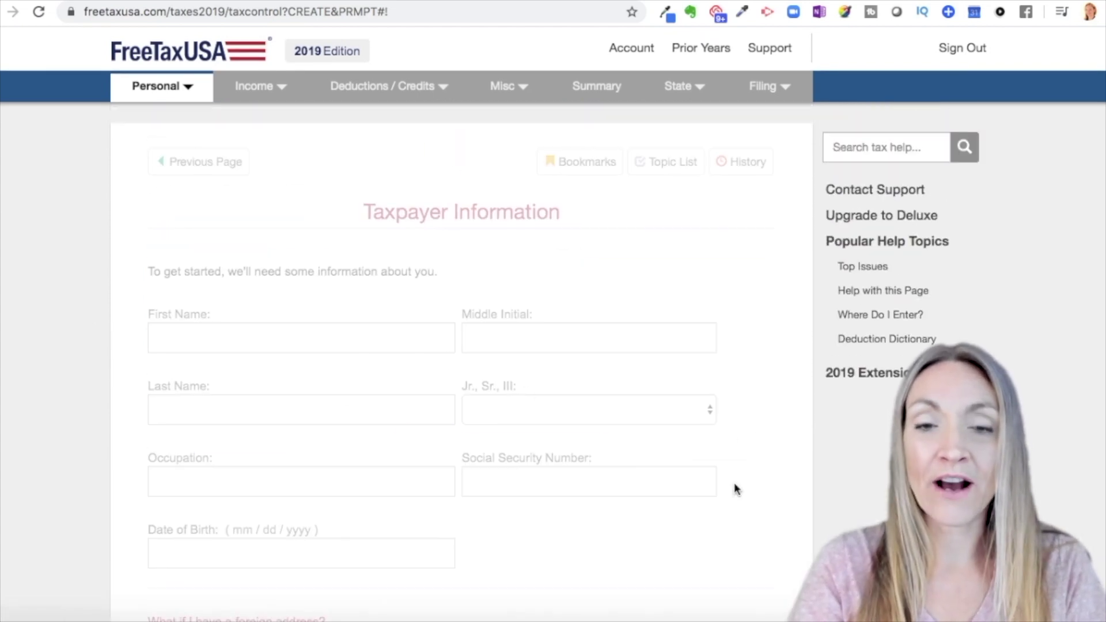
click(267, 346)
scroll(267, 346, down, 2)
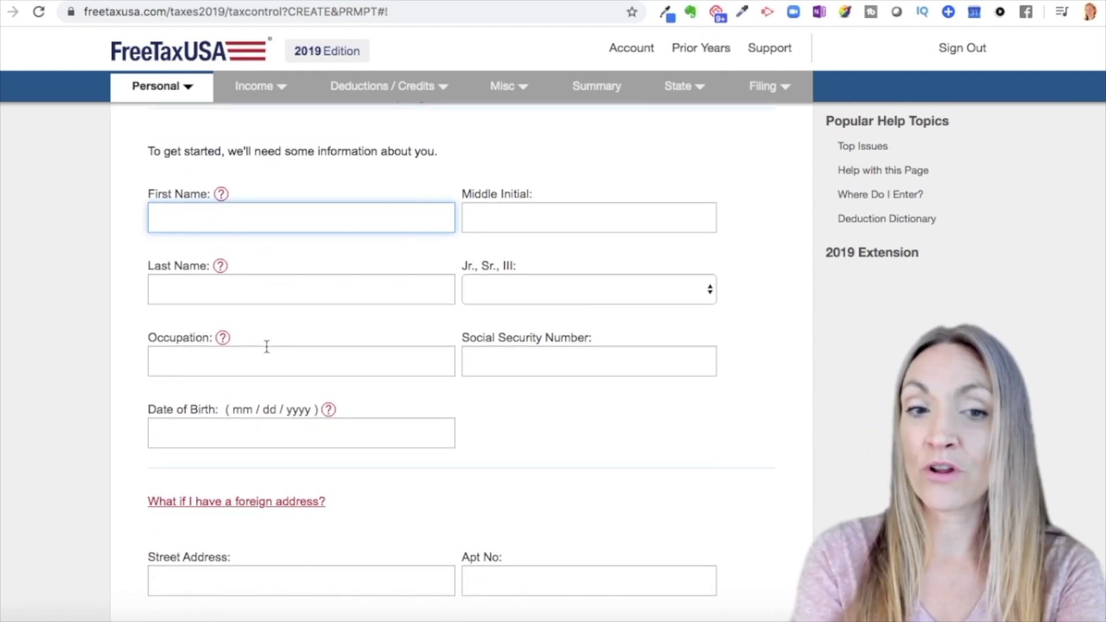
scroll(264, 276, up, 1)
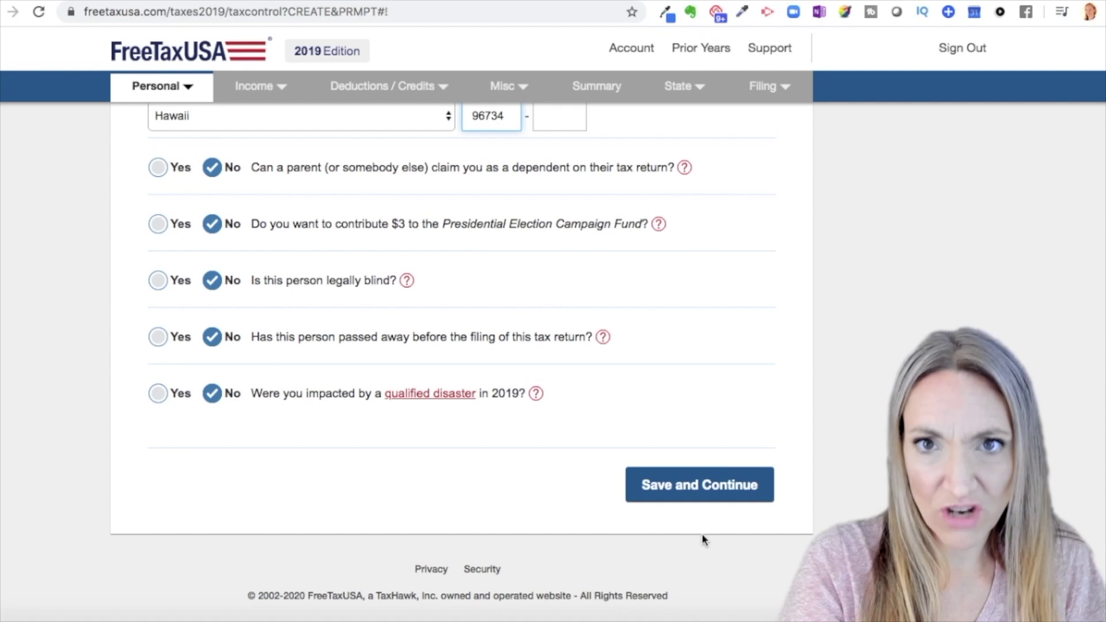
click(697, 490)
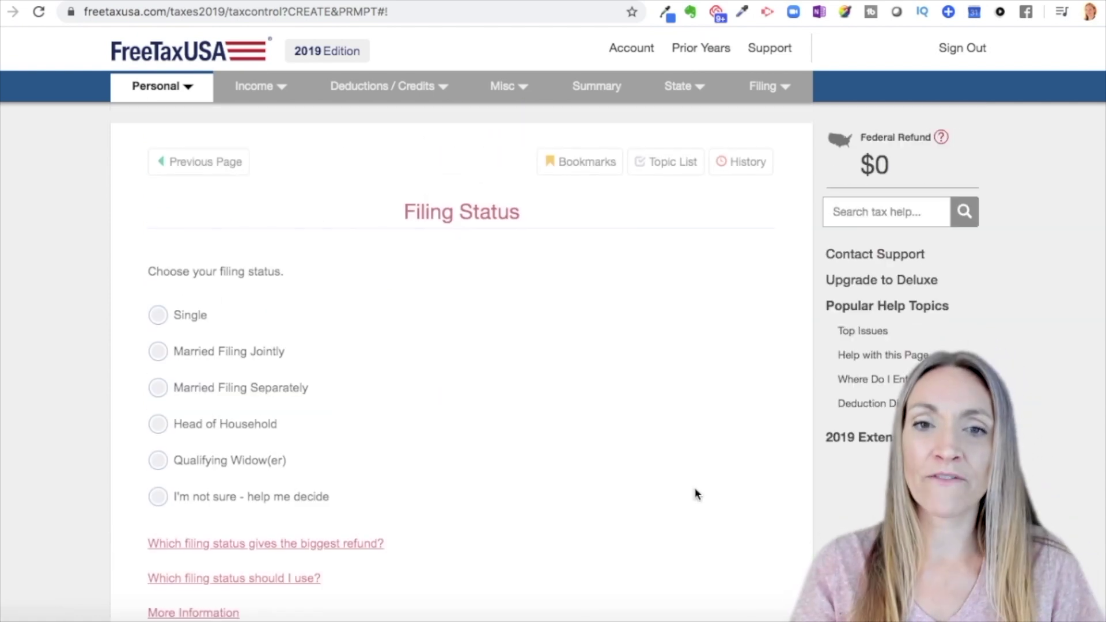
Try the filing statuses Single, Head of Household and "I'm not sure - help me decide".
scroll(697, 494, down, 2)
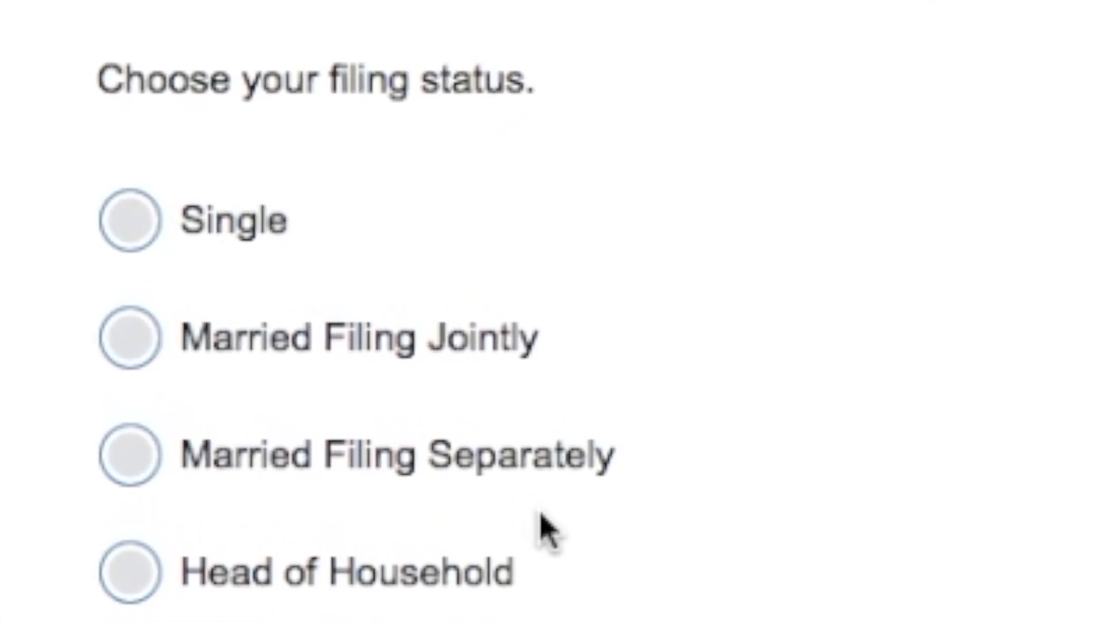
click(130, 225)
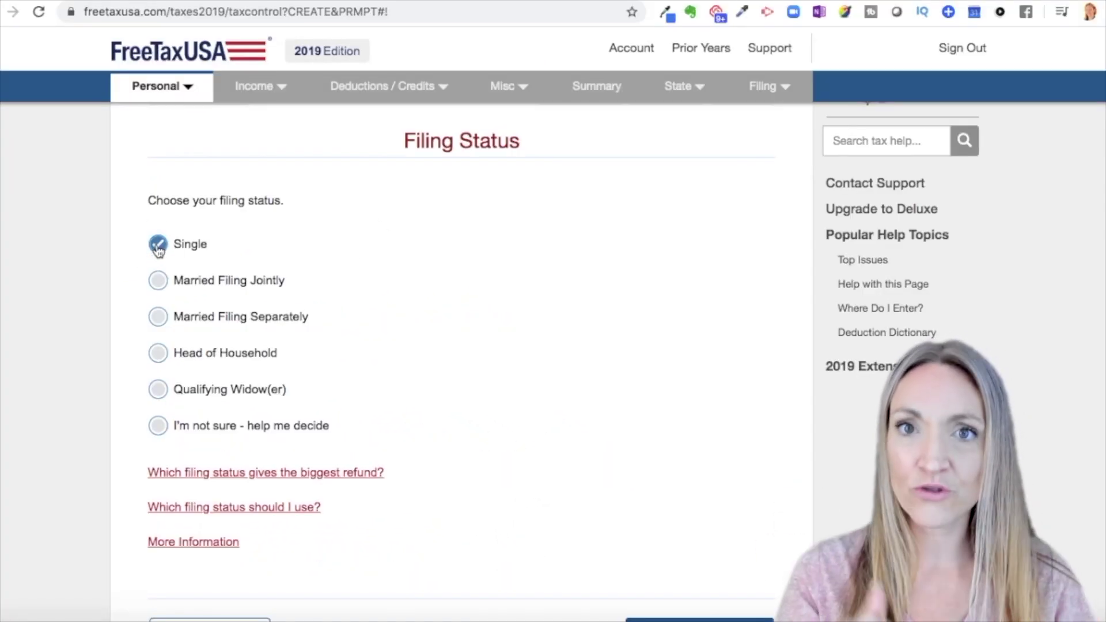
scroll(159, 250, down, 3)
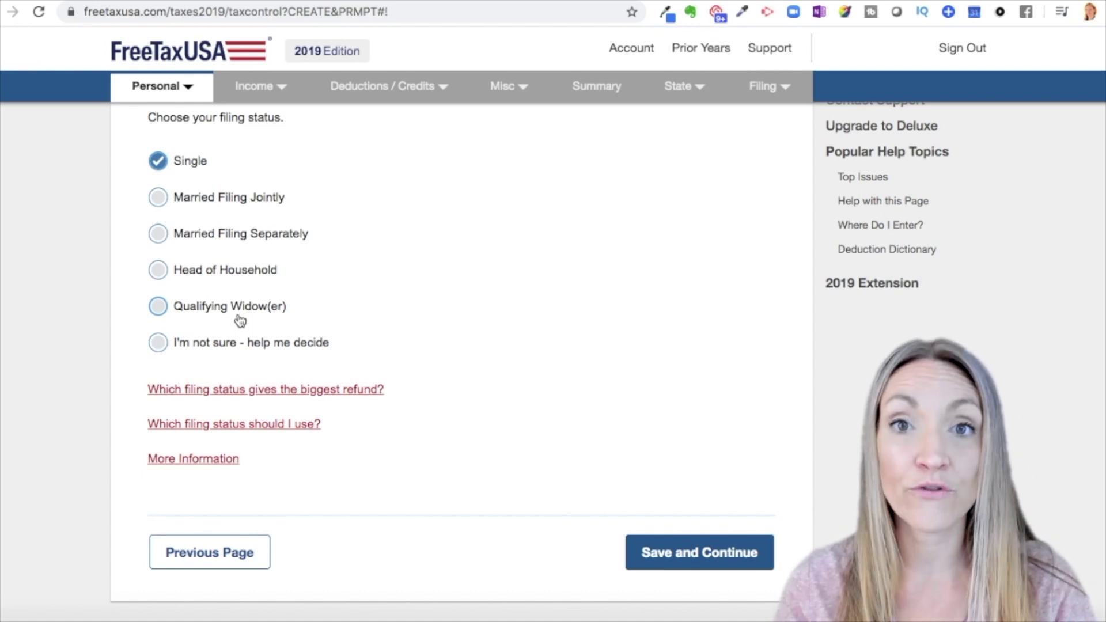
click(226, 271)
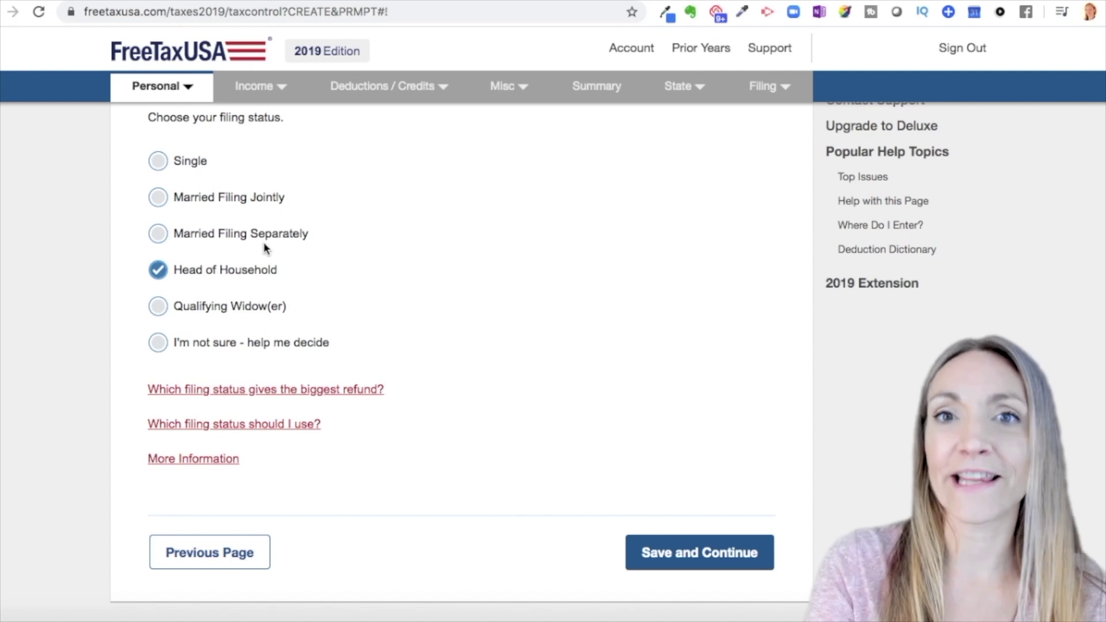
scroll(219, 277, down, 1)
click(197, 323)
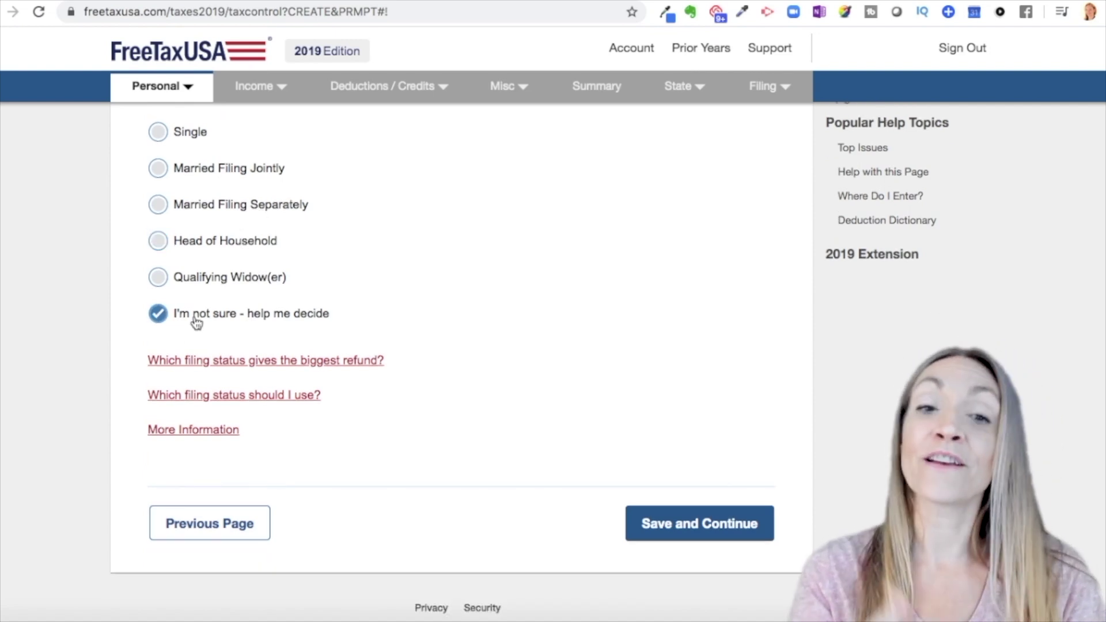
Set the filing status to Single, save it, and declare no dependents or qualifying children.
scroll(193, 317, up, 2)
click(156, 194)
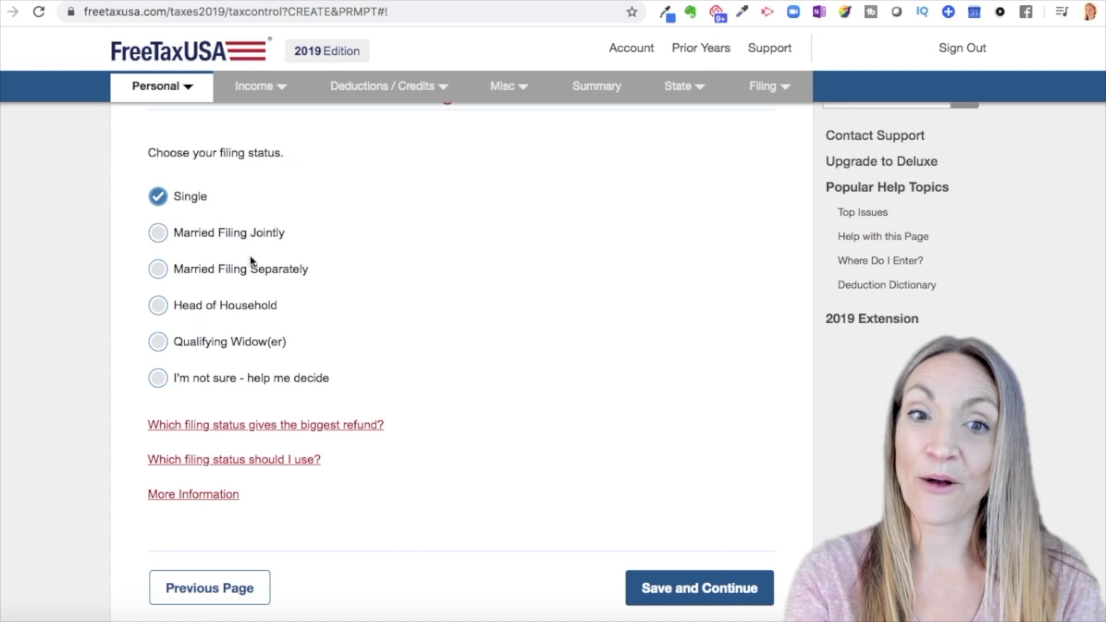
scroll(346, 346, down, 2)
scroll(676, 452, down, 2)
click(676, 484)
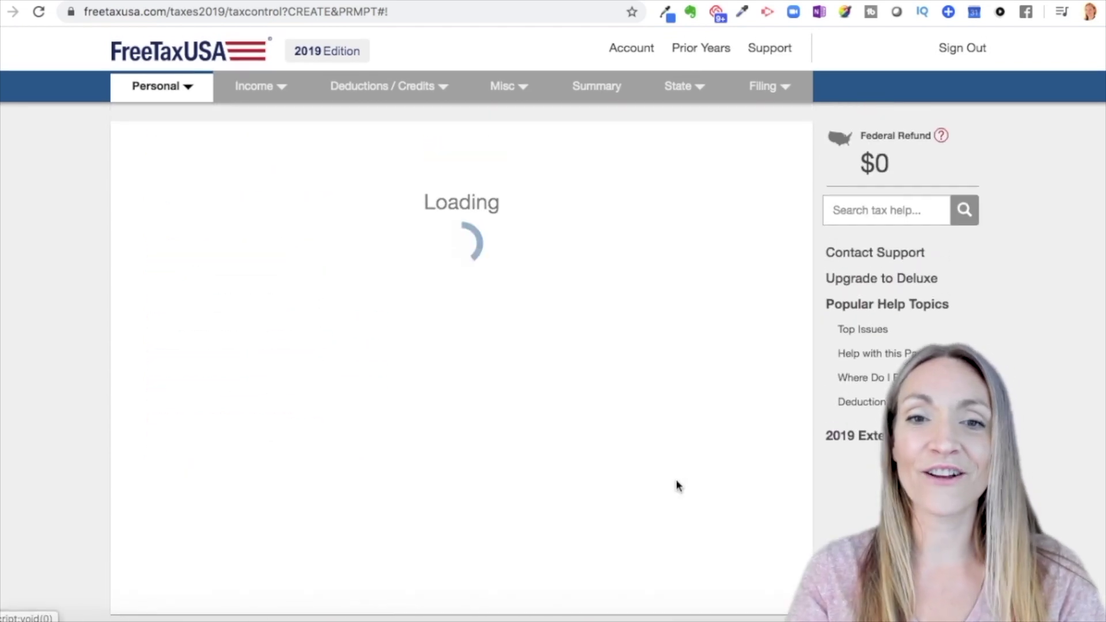
scroll(677, 485, down, 1)
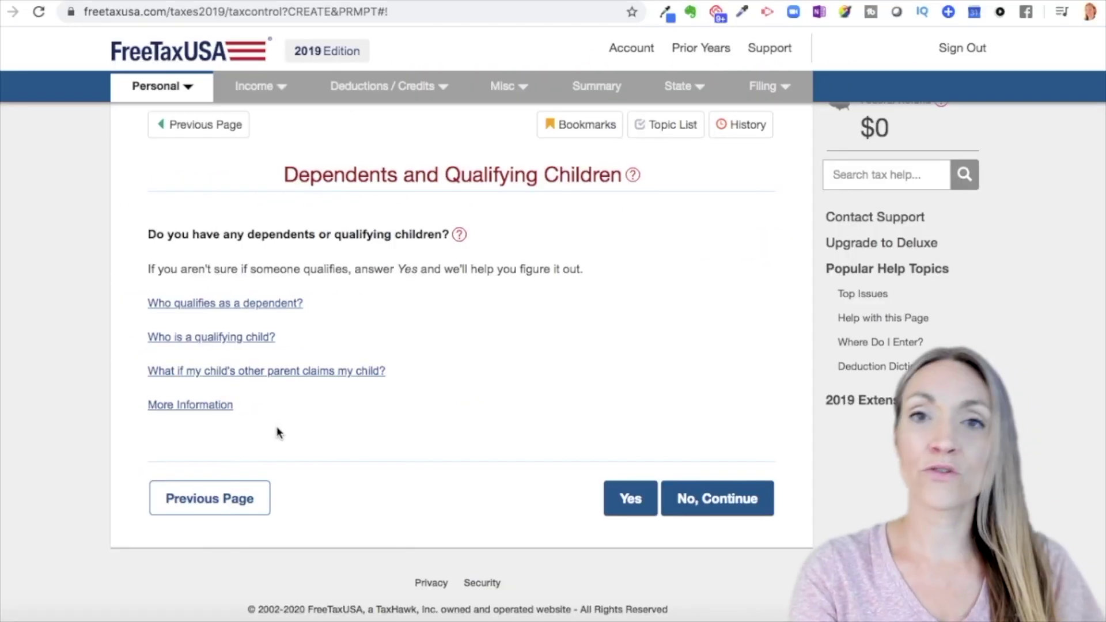
click(713, 500)
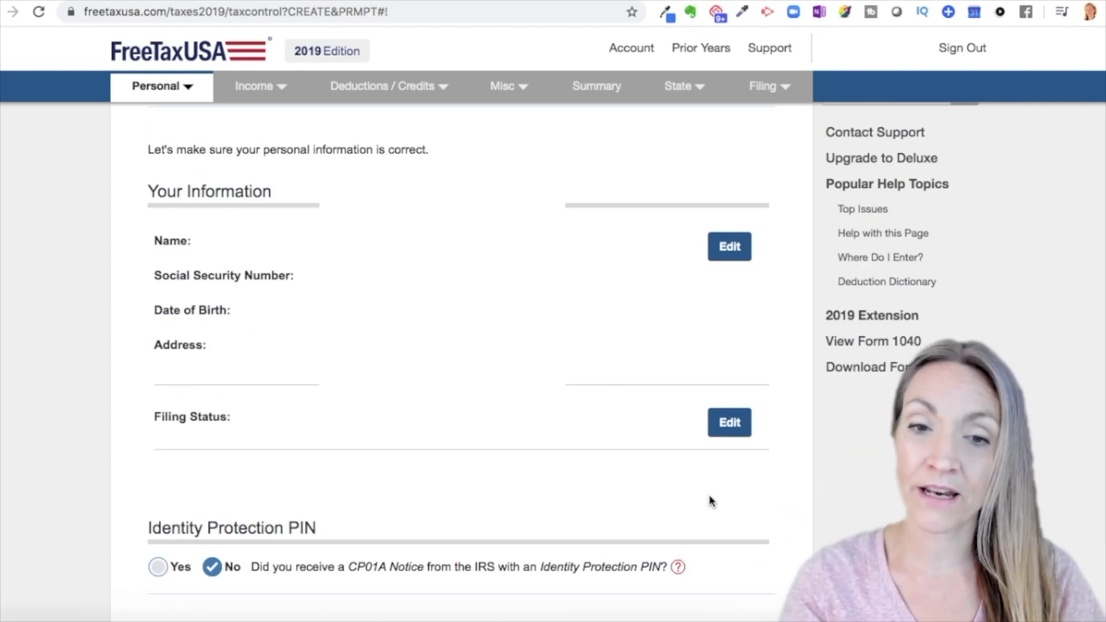
Review the Personal Information Summary, the Identity Protection PIN question and the topic checklist of the Personal section.
scroll(349, 506, down, 2)
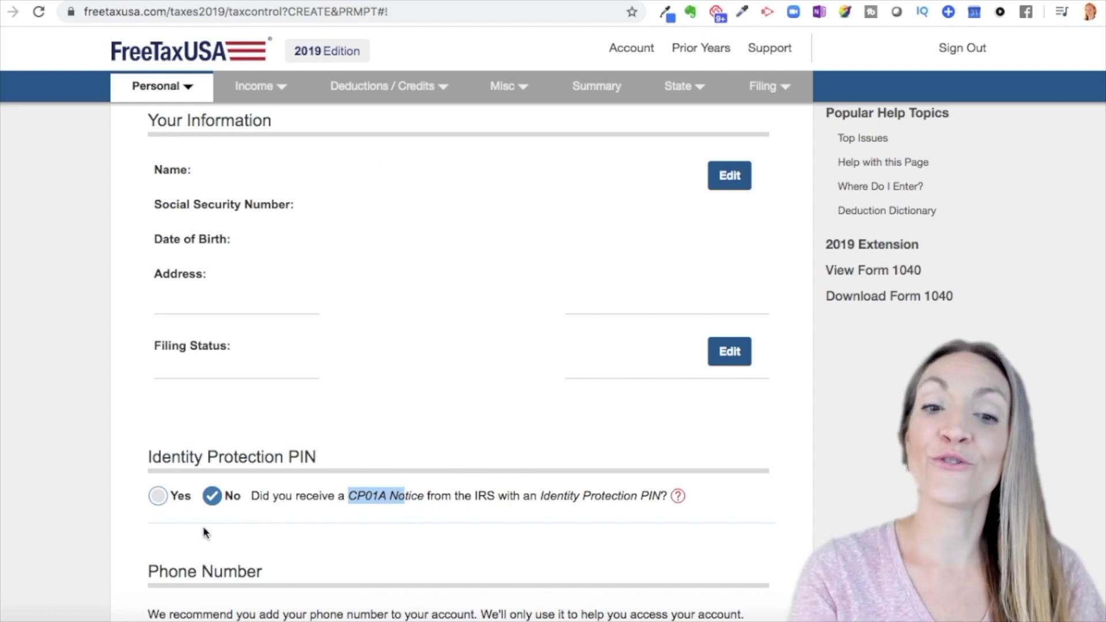
scroll(166, 505, up, 2)
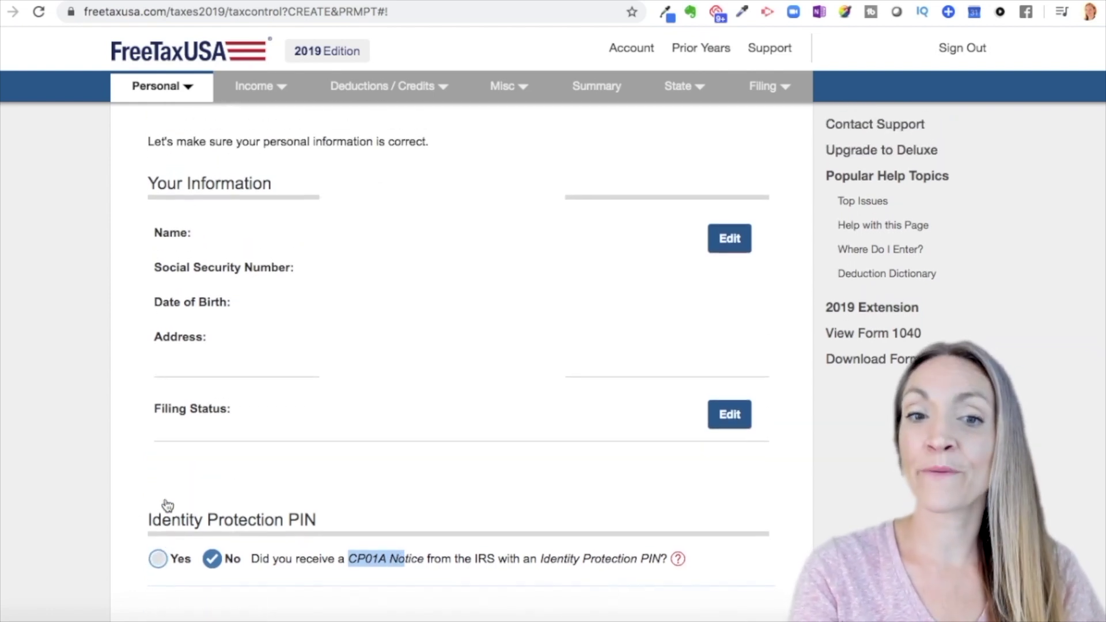
scroll(167, 505, down, 1)
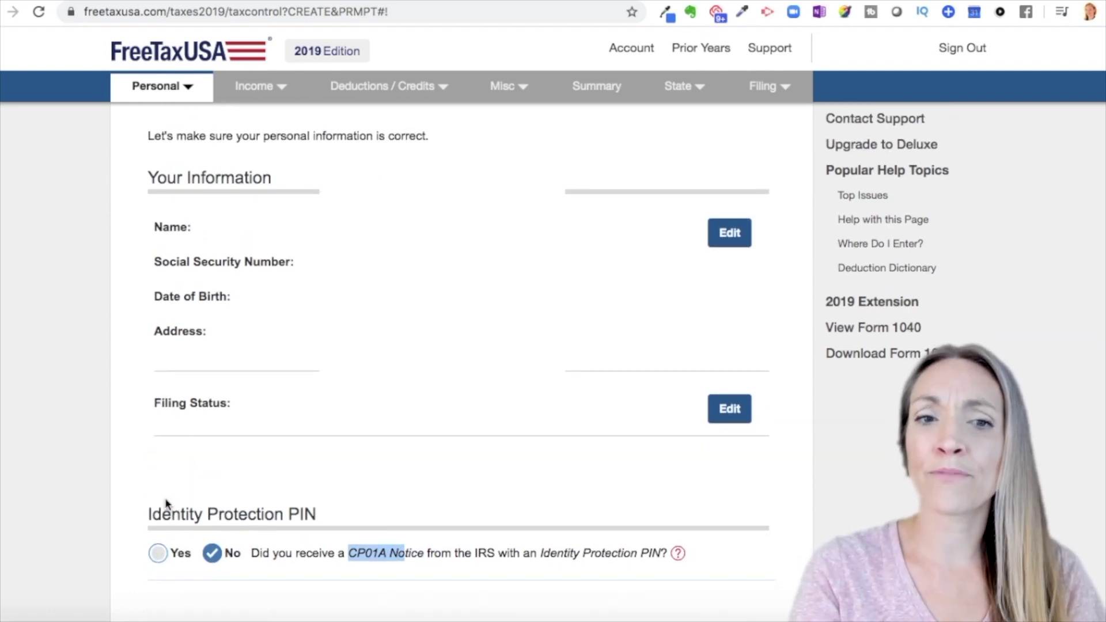
scroll(166, 505, up, 3)
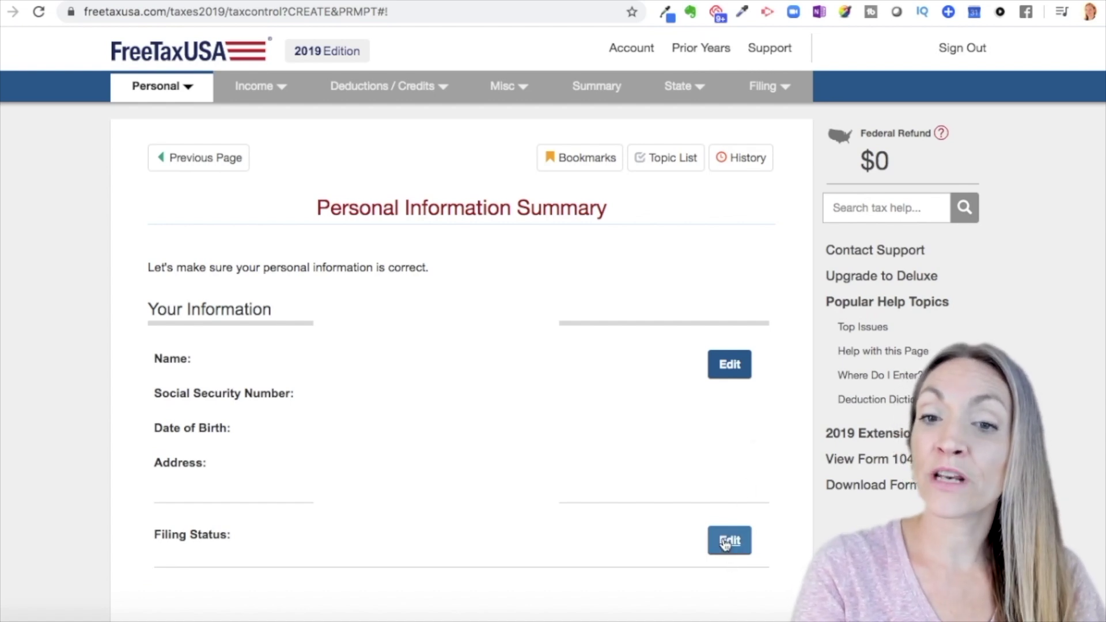
click(188, 87)
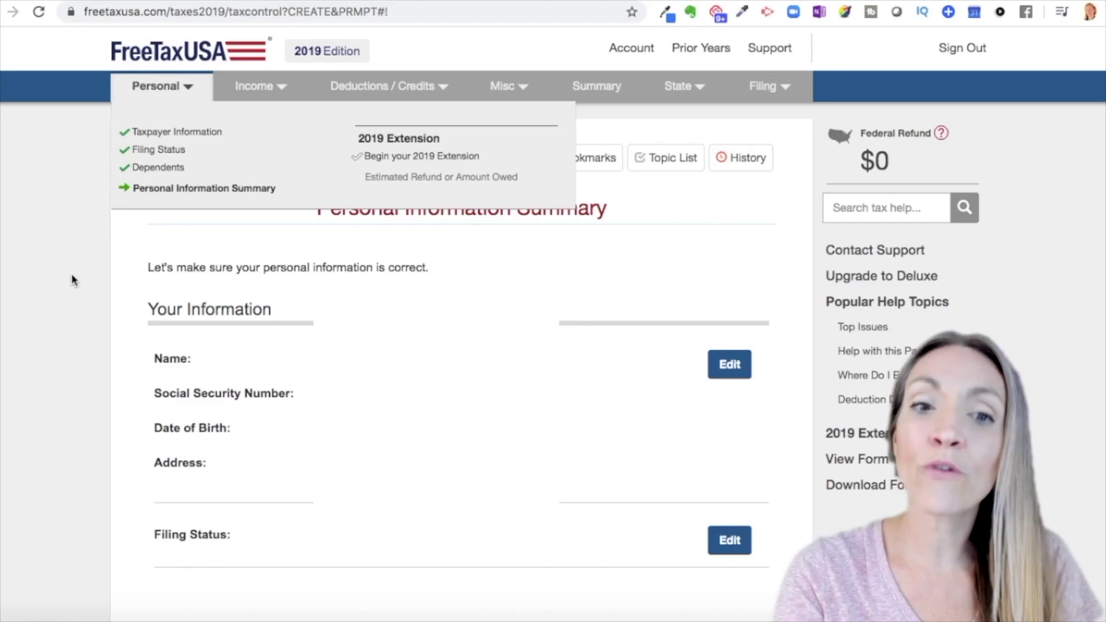
scroll(71, 274, down, 10)
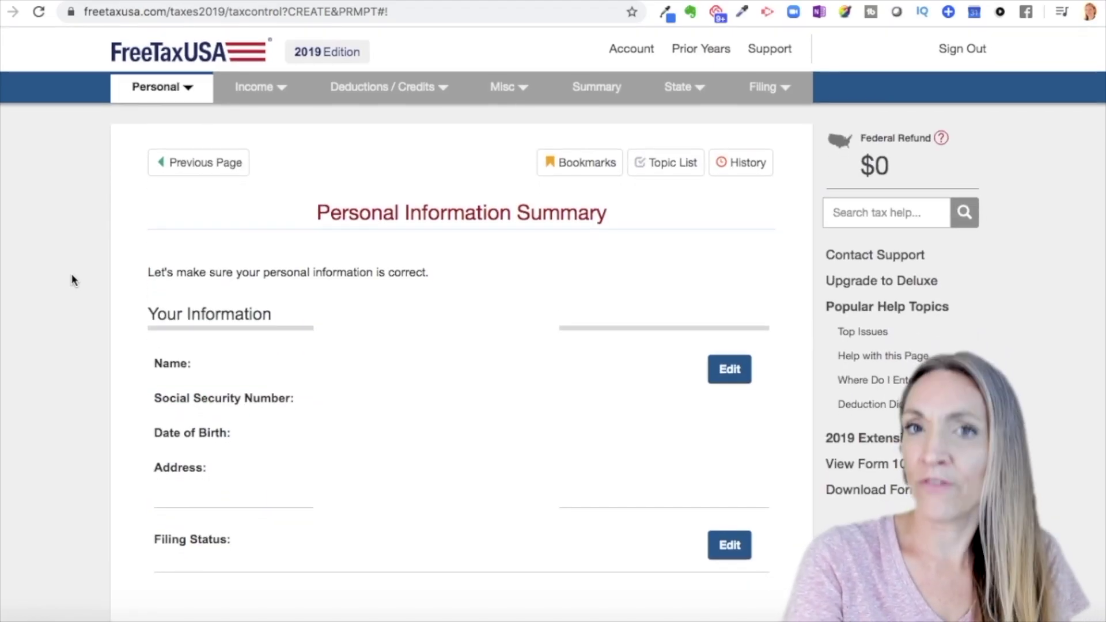
Bookmark the summary page with the note "Personal Information Summary" and continue past it with No for the Identity Protection PIN notice.
click(569, 165)
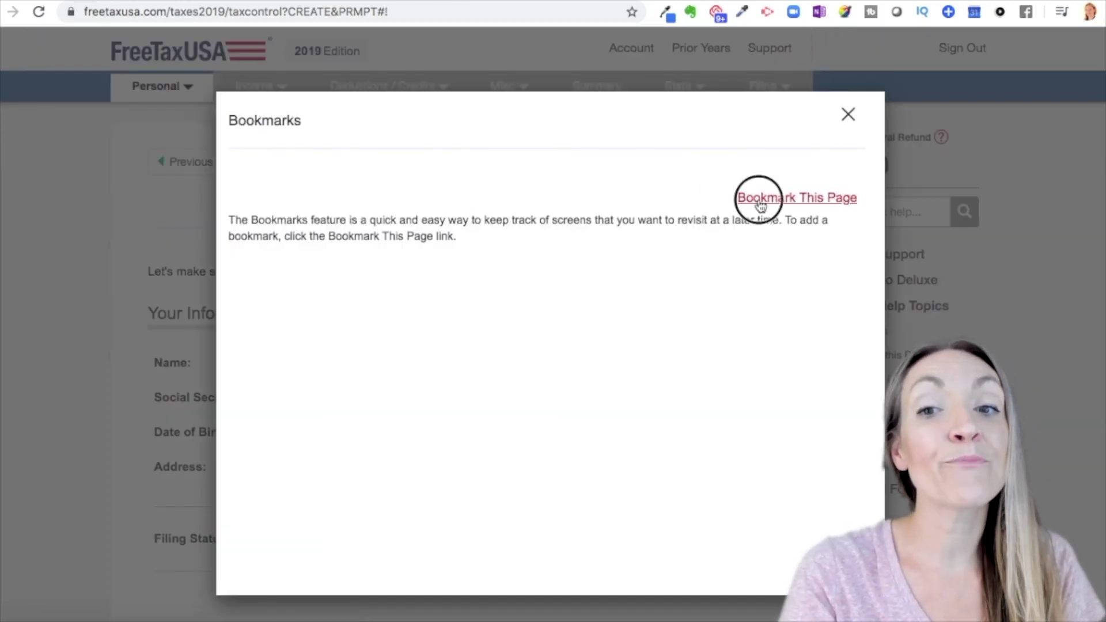
click(759, 202)
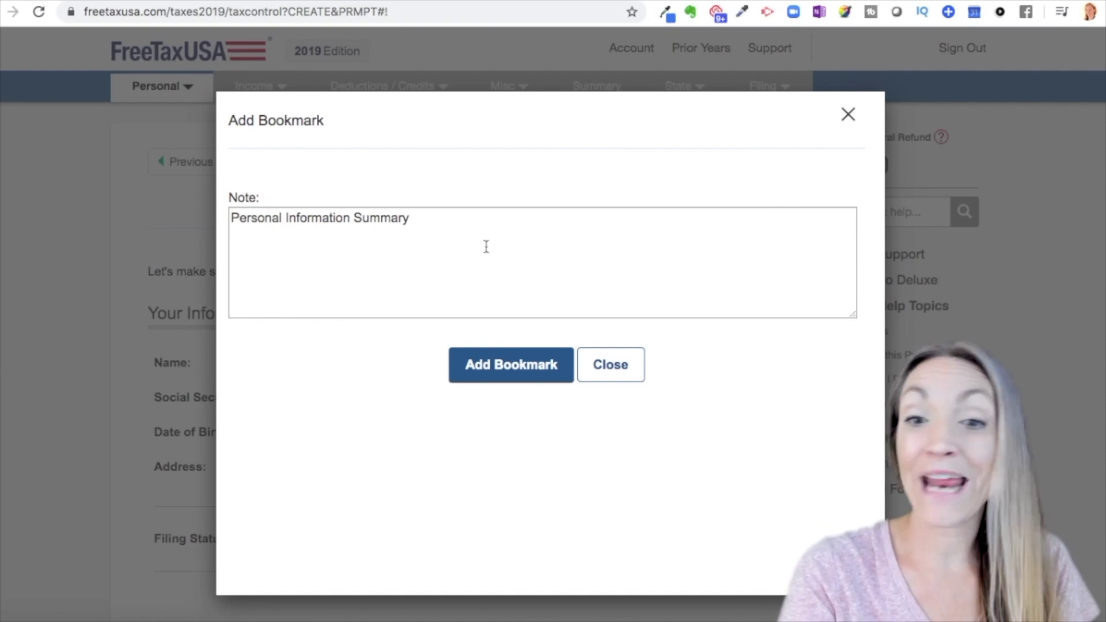
click(536, 366)
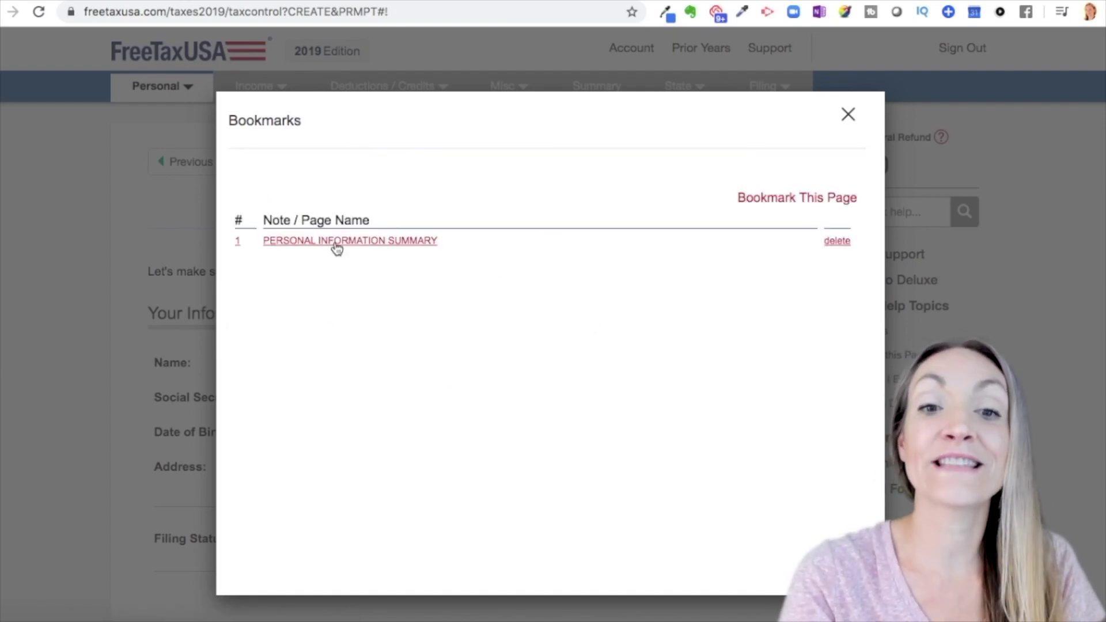
click(847, 114)
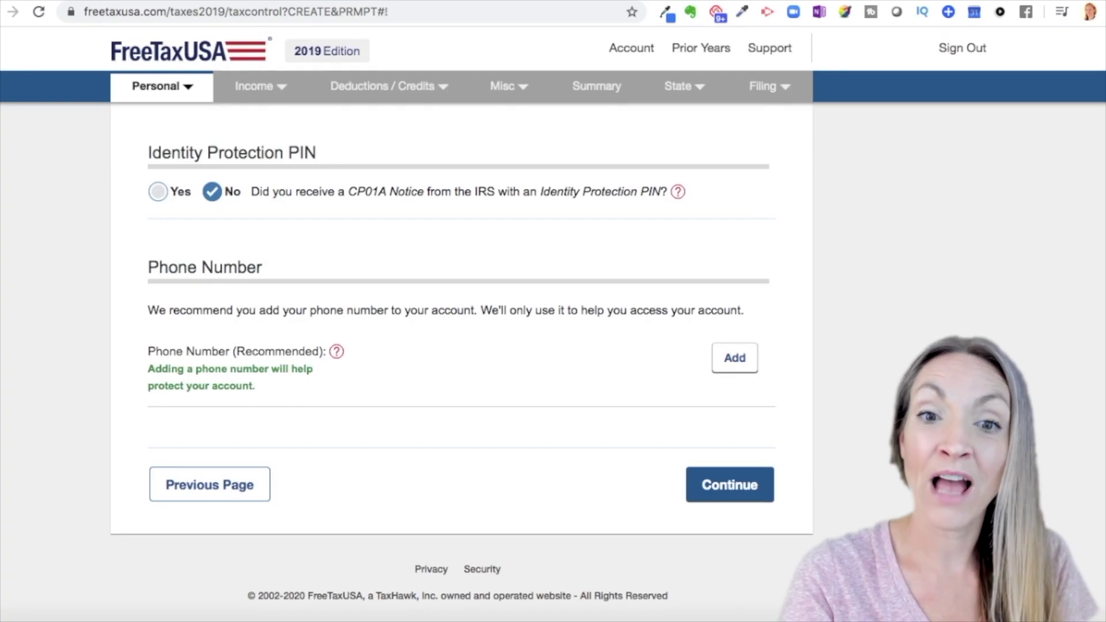
click(733, 487)
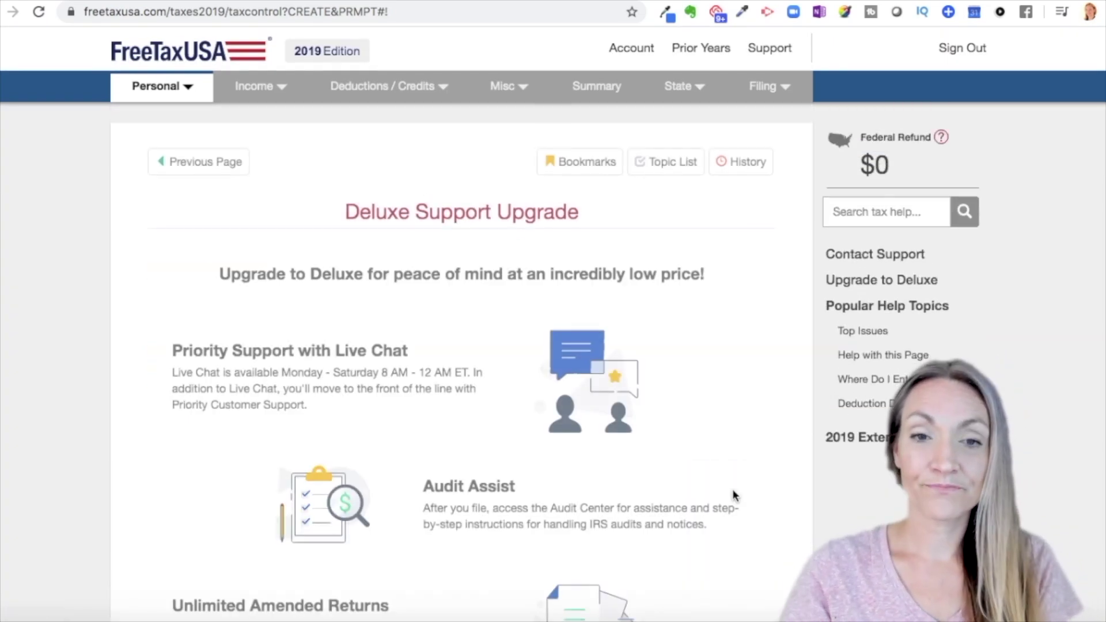
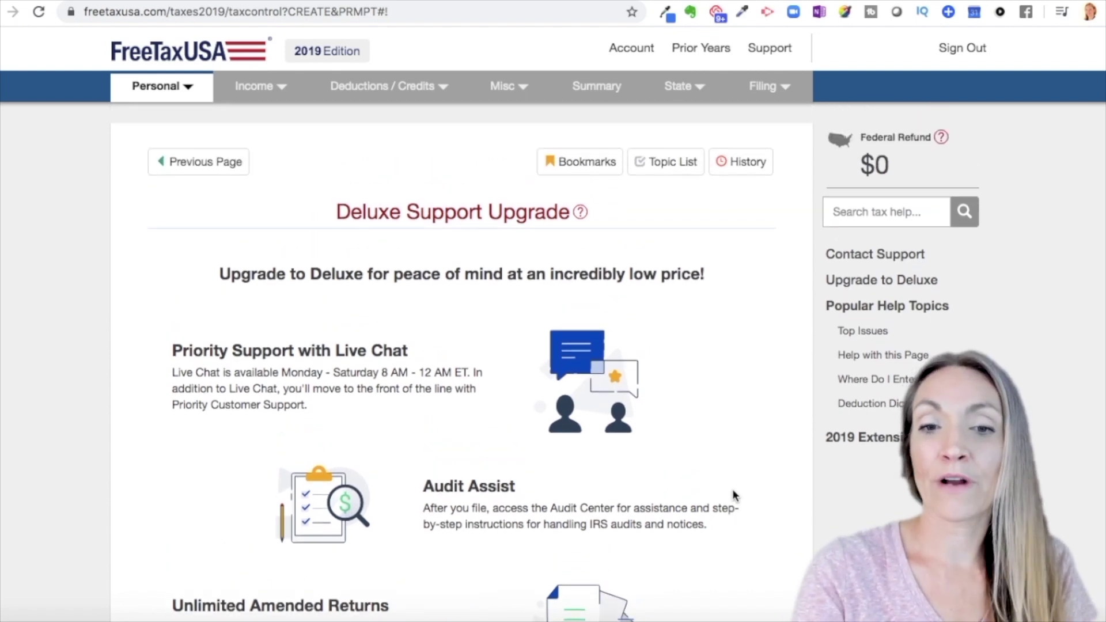
Review the Deluxe Support Upgrade offer, continue without upgrading, and proceed to the Income section.
scroll(733, 493, down, 4)
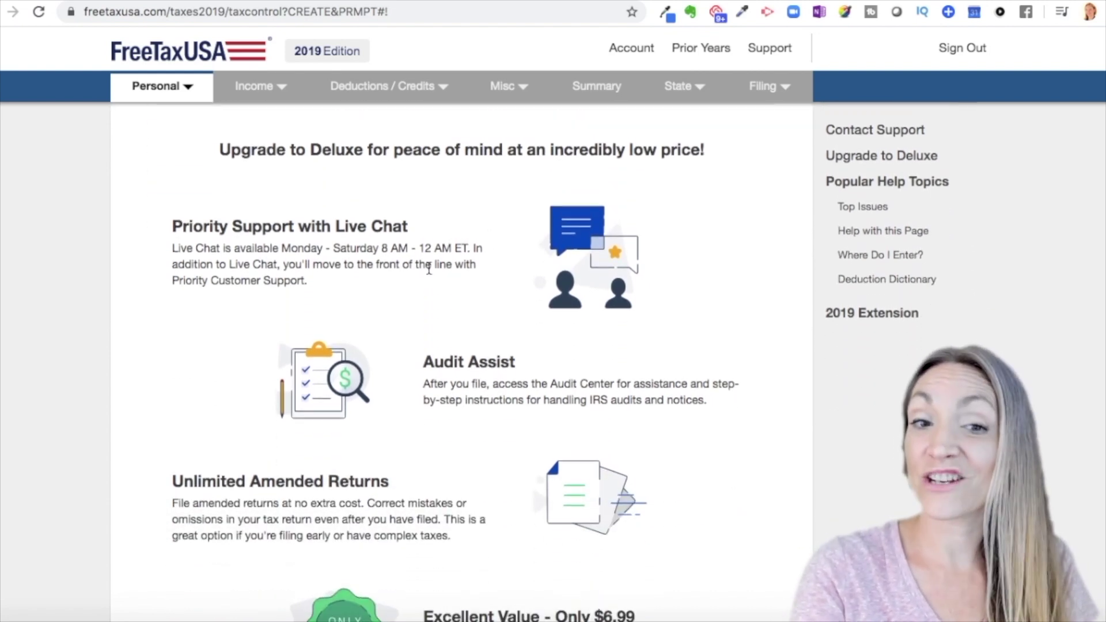
scroll(377, 281, down, 4)
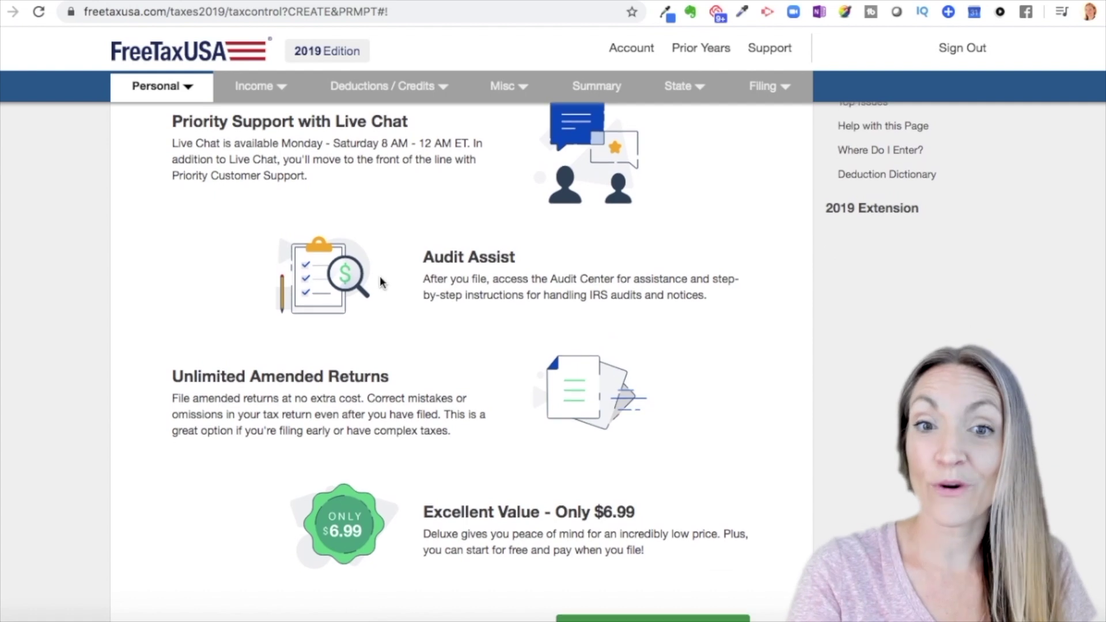
scroll(481, 304, down, 5)
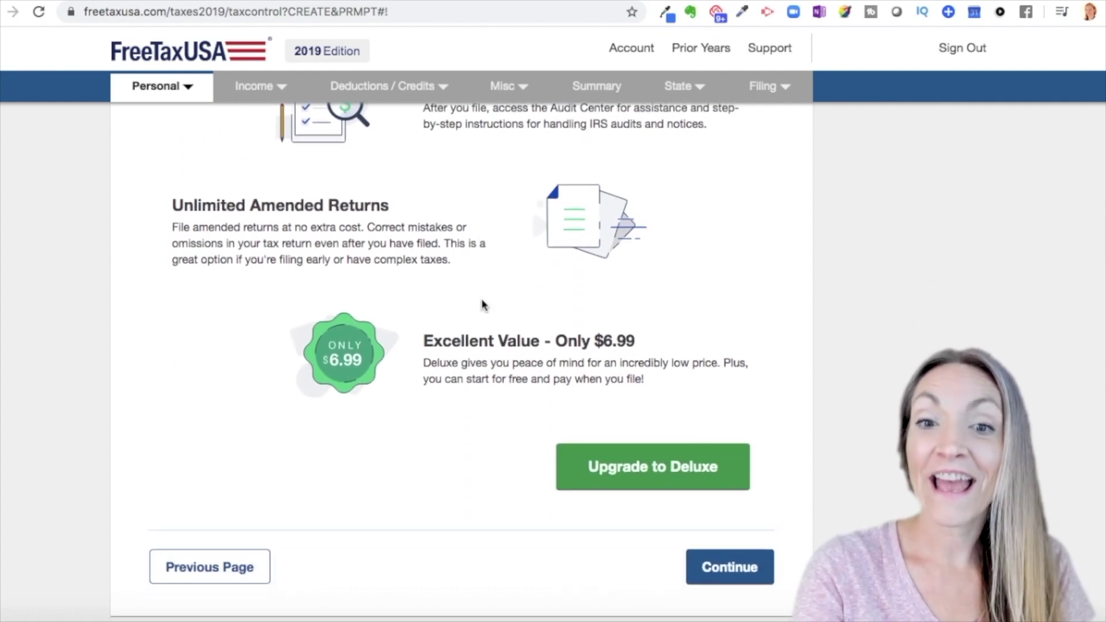
scroll(483, 305, up, 1)
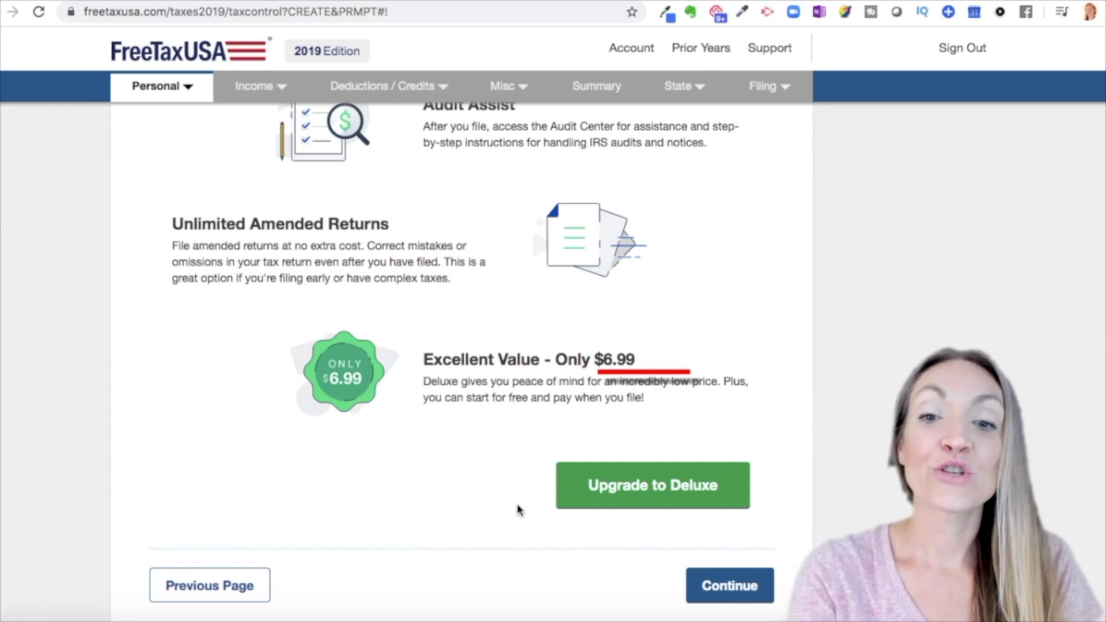
scroll(516, 509, down, 2)
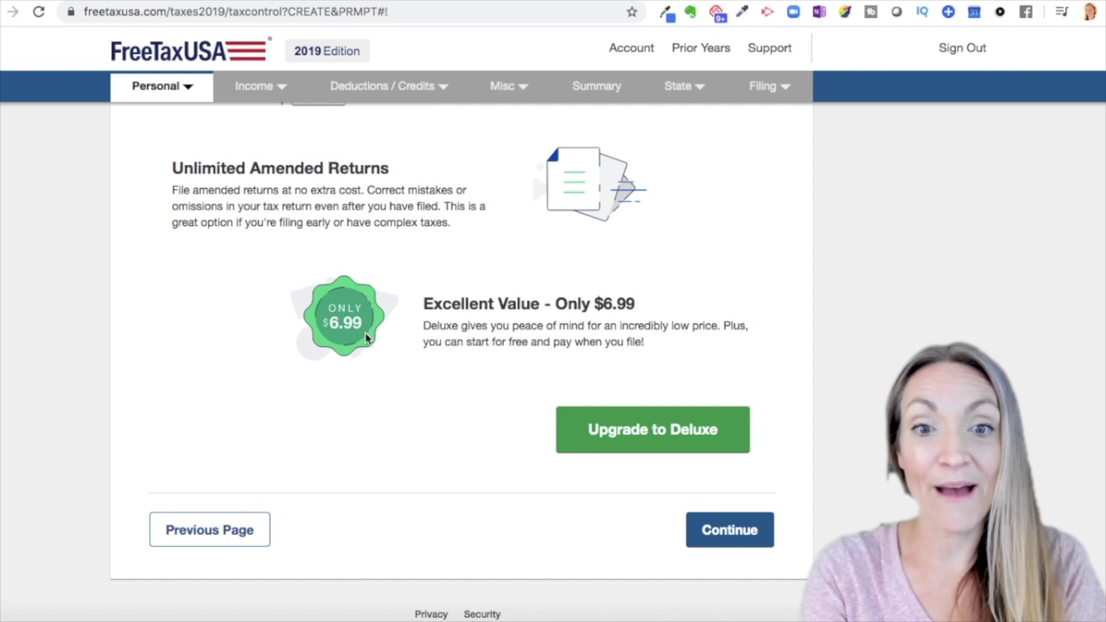
click(735, 530)
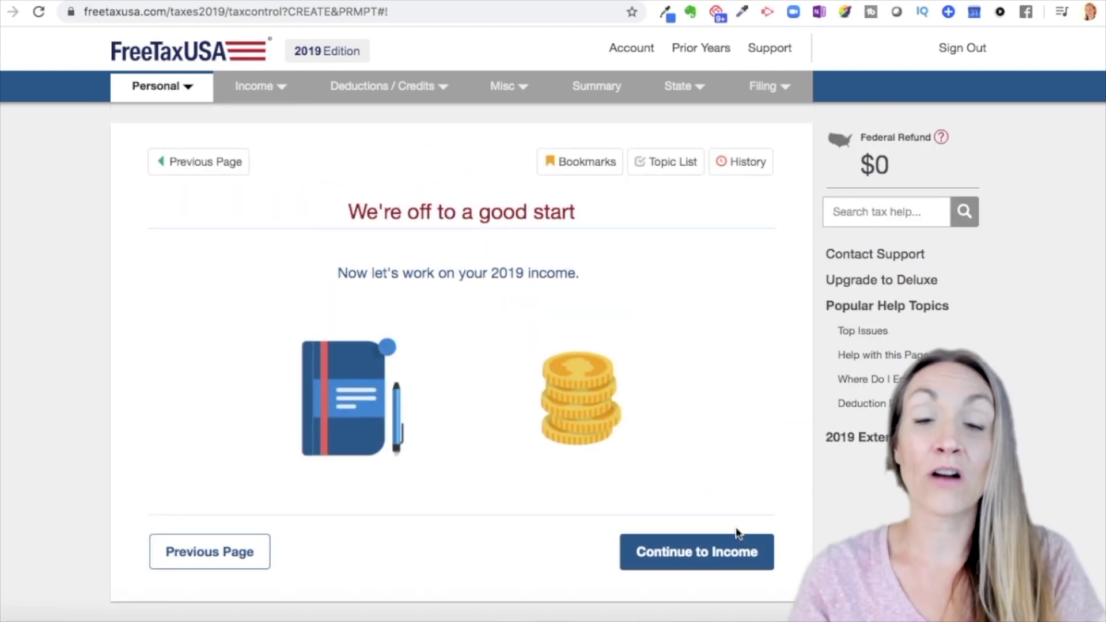
click(723, 557)
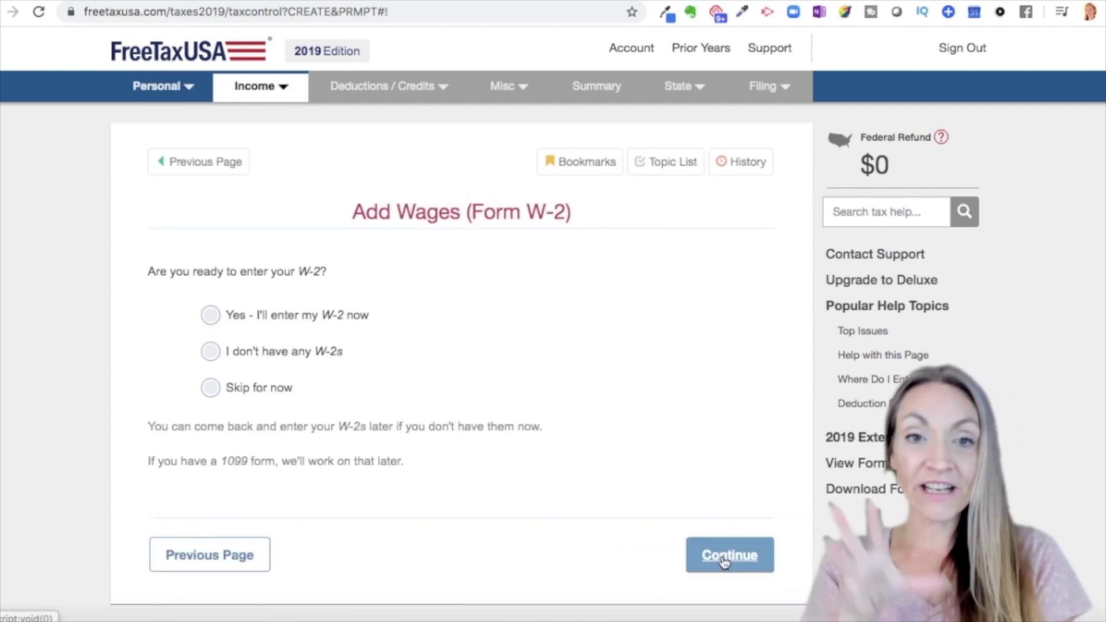
Look through the topic lists of the Income and Personal sections.
click(289, 95)
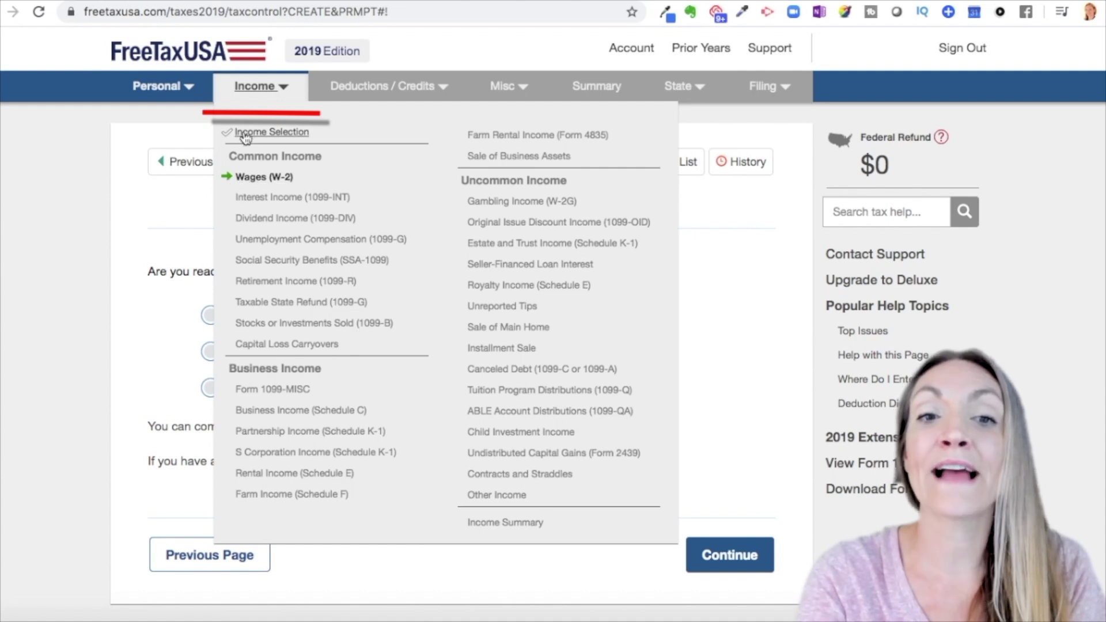
click(190, 93)
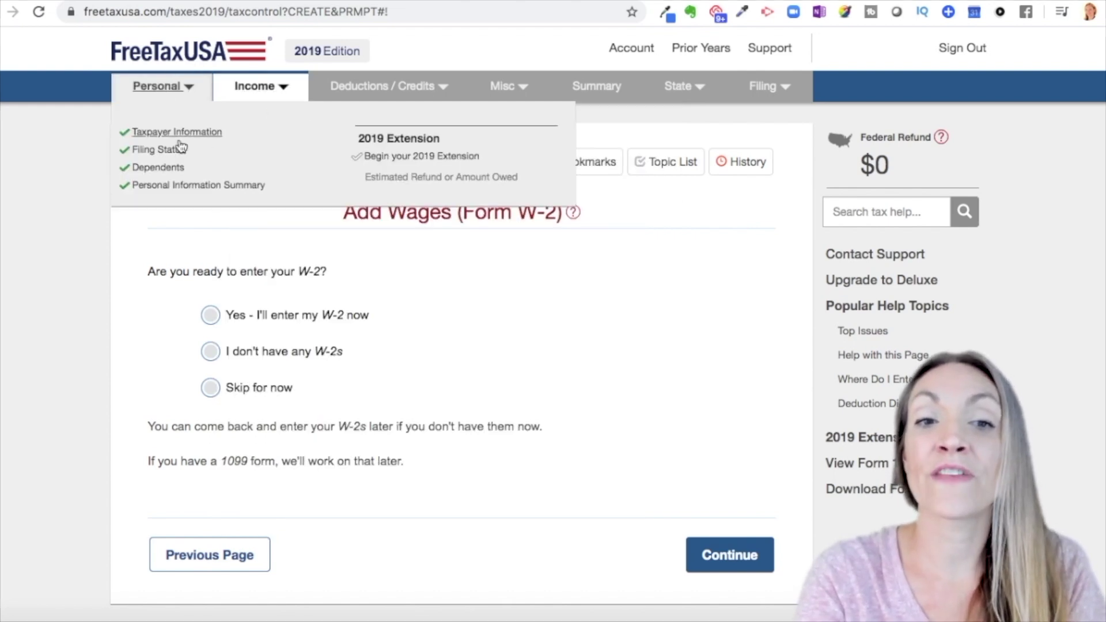
click(101, 337)
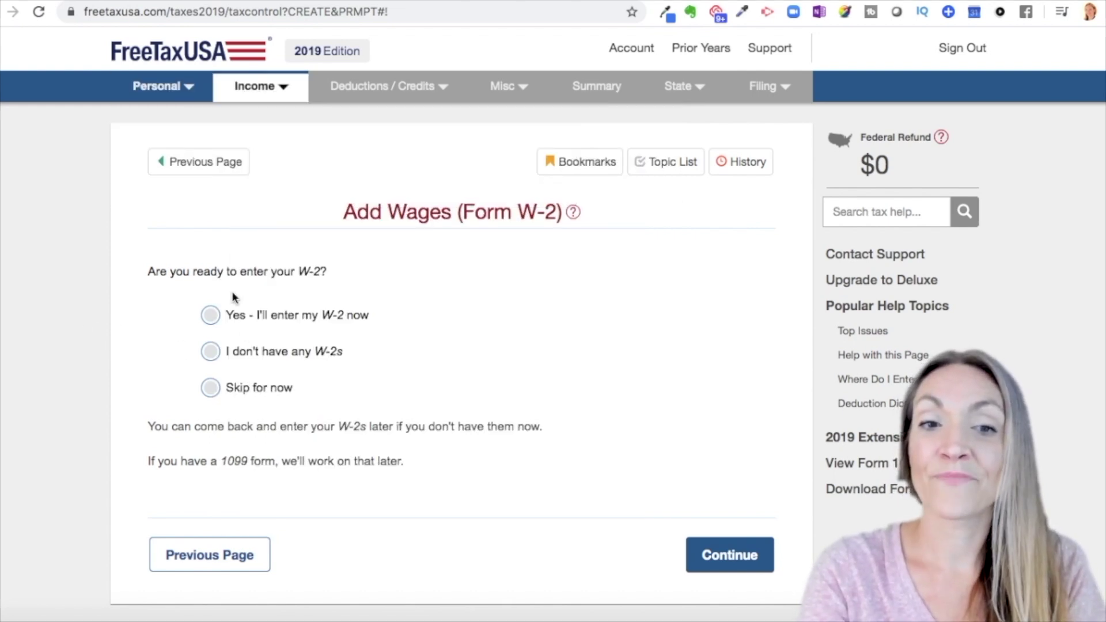
Try entering a W-2 now, with 50,000 each for Box 1 wages, Box 3 social security wages and Box 5 Medicare wages.
click(256, 319)
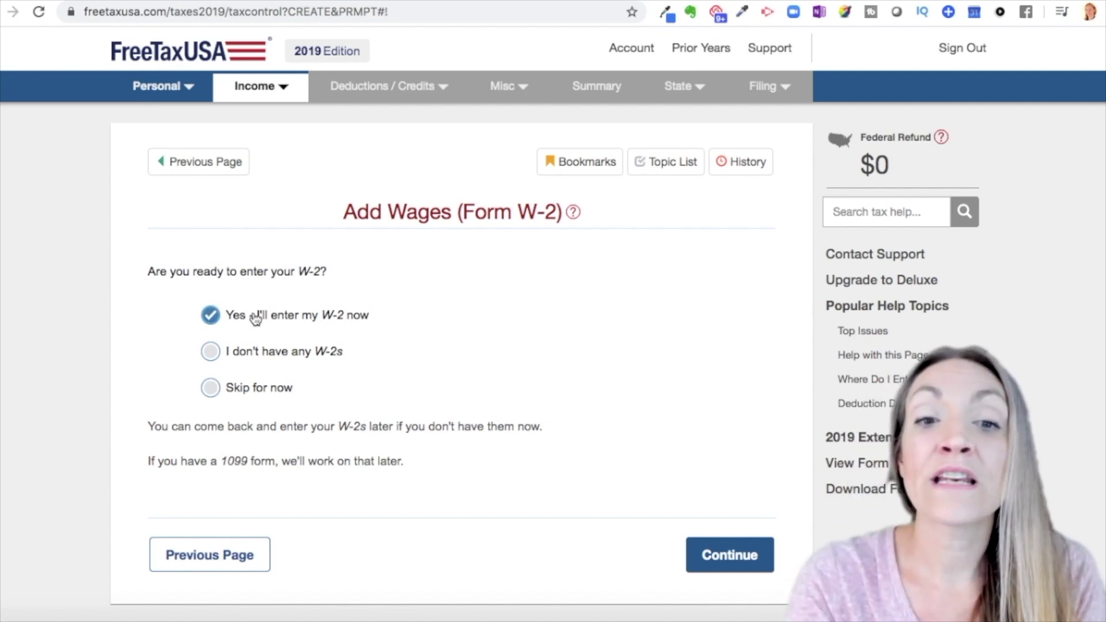
click(741, 562)
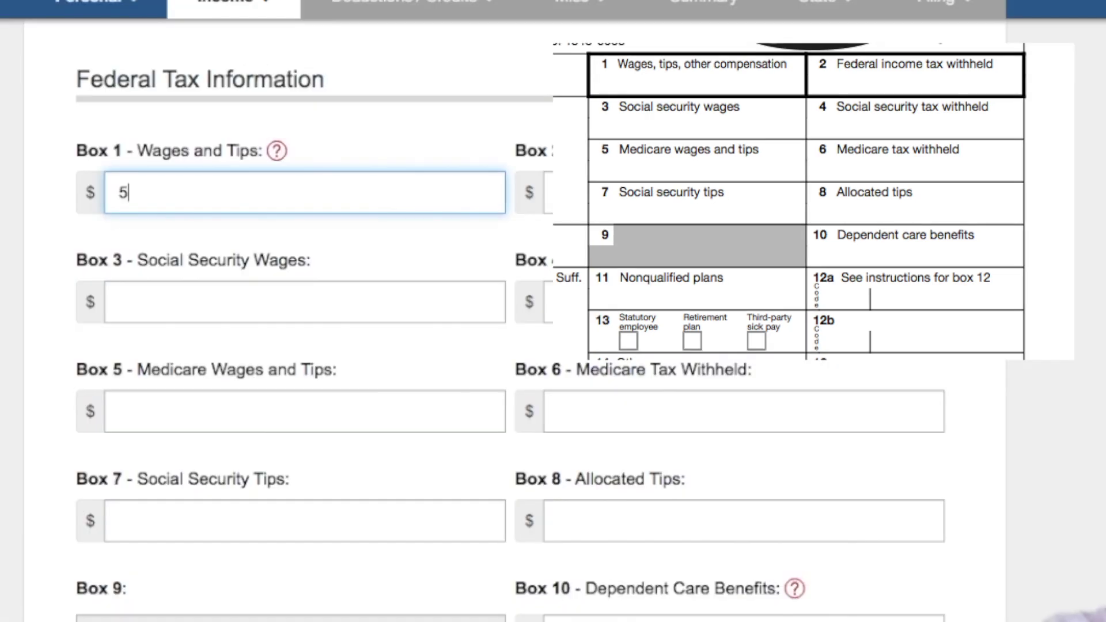
text(0000)
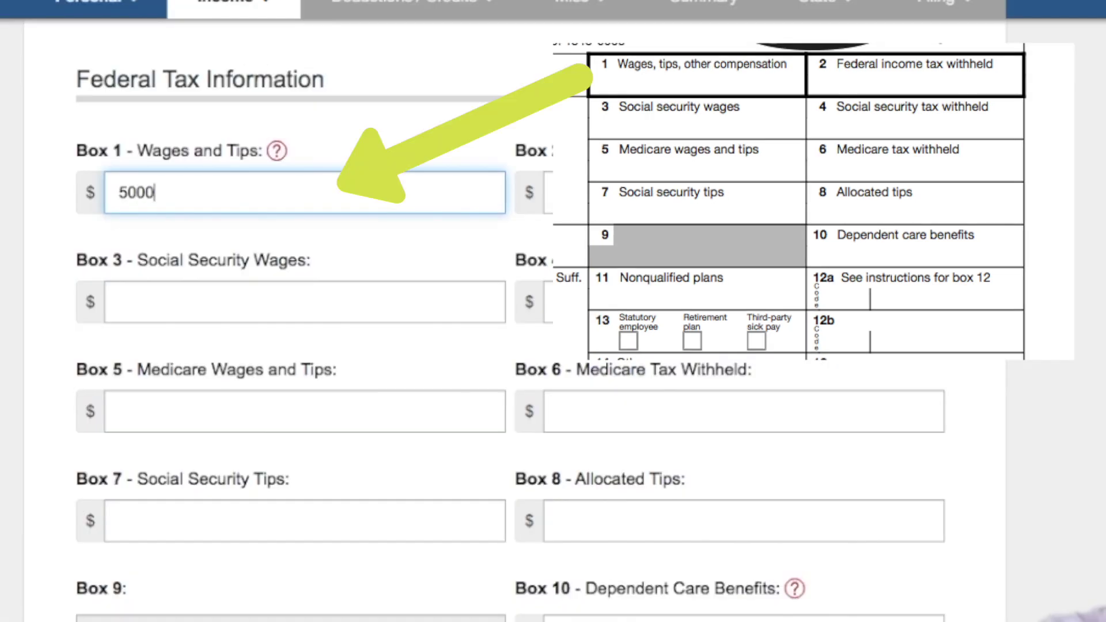
double_click(133, 192)
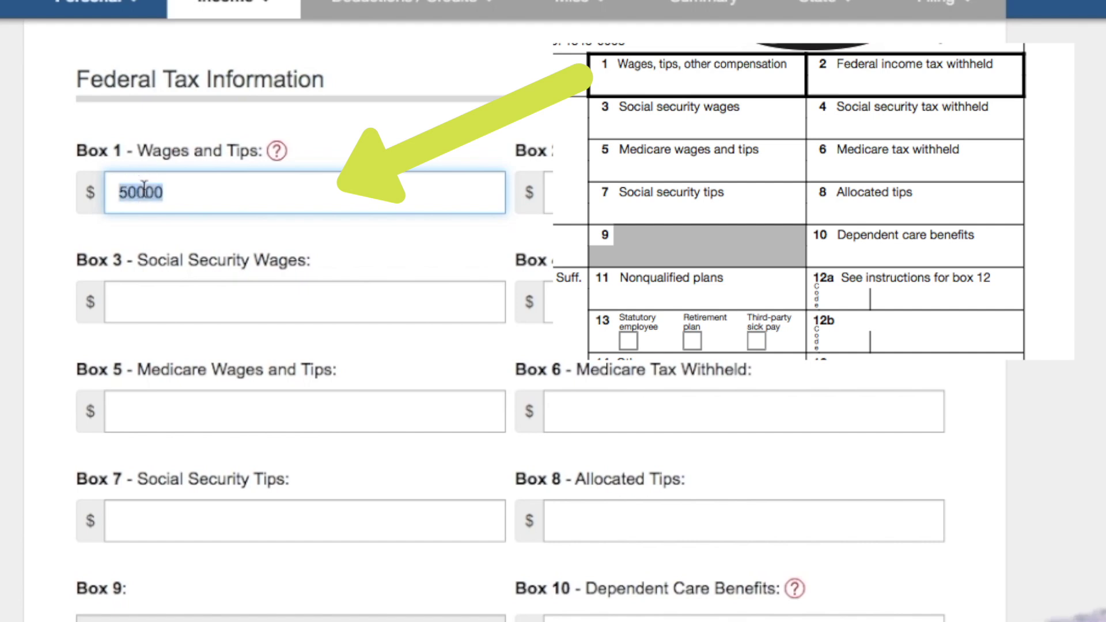
click(138, 298)
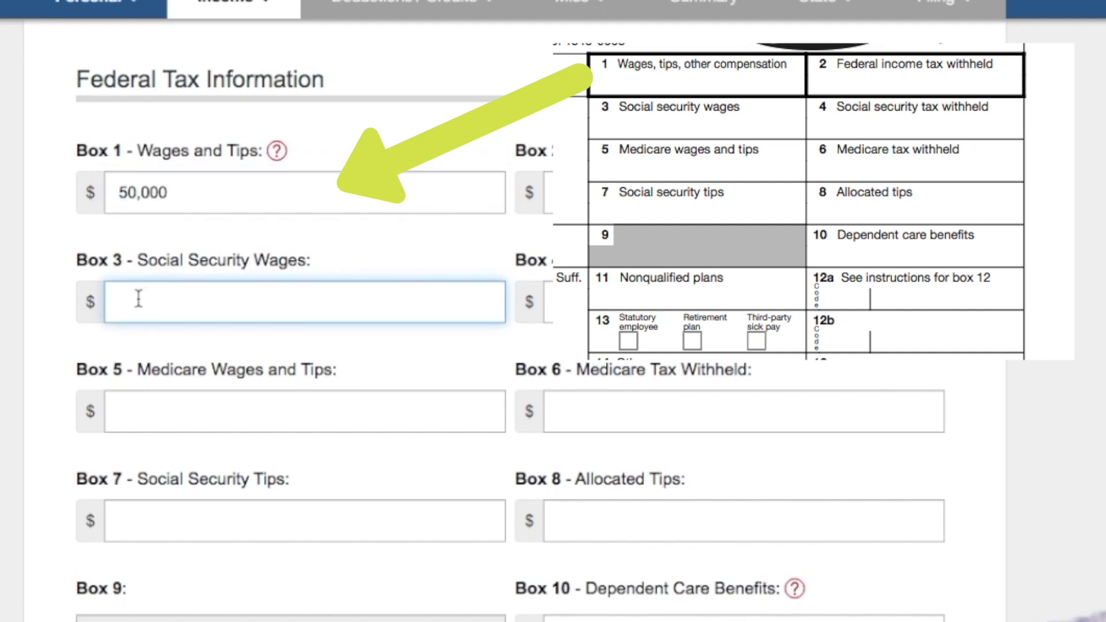
text(50000)
click(153, 397)
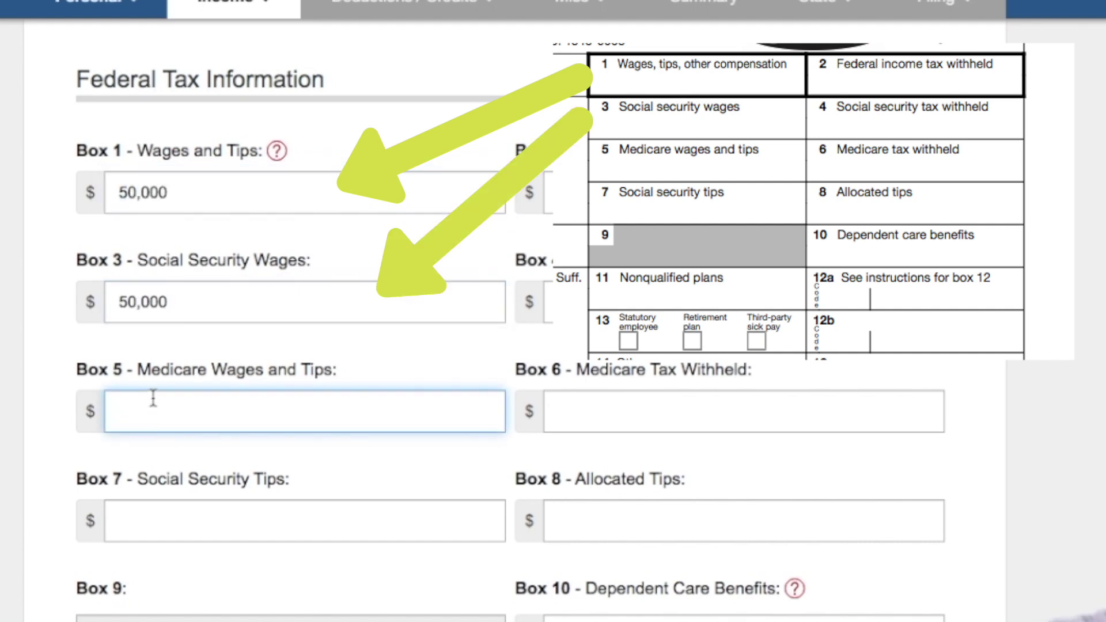
text(50000)
key(Tab)
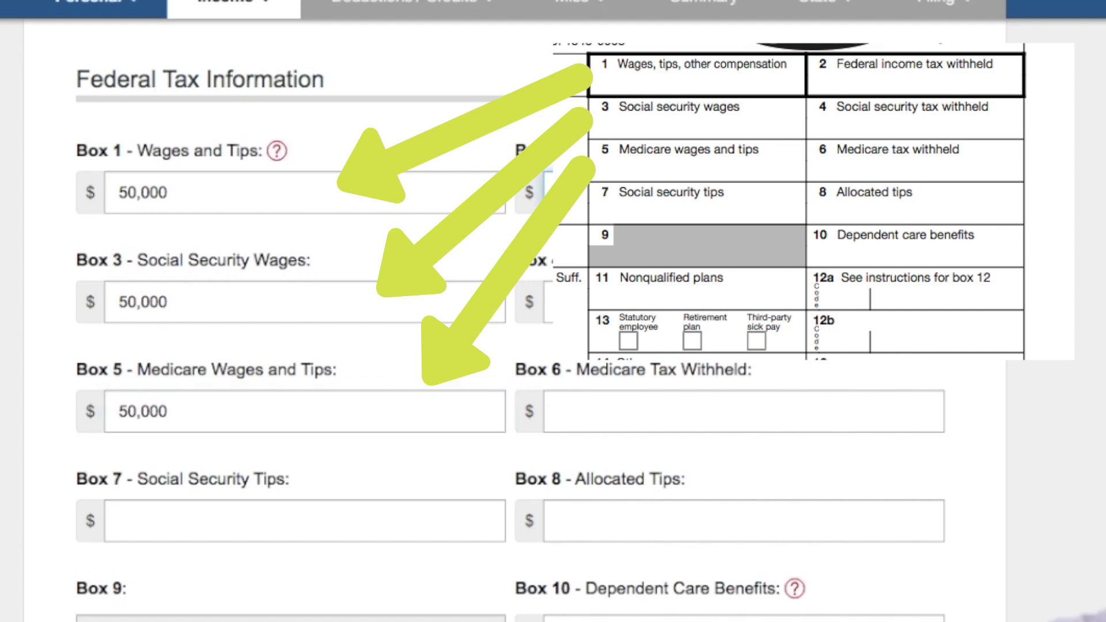
Try W-2 withholdings of 6,000 for Box 2 federal income tax, 1,200 for Box 4 social security tax and 600 for Box 6 Medicare tax.
click(575, 318)
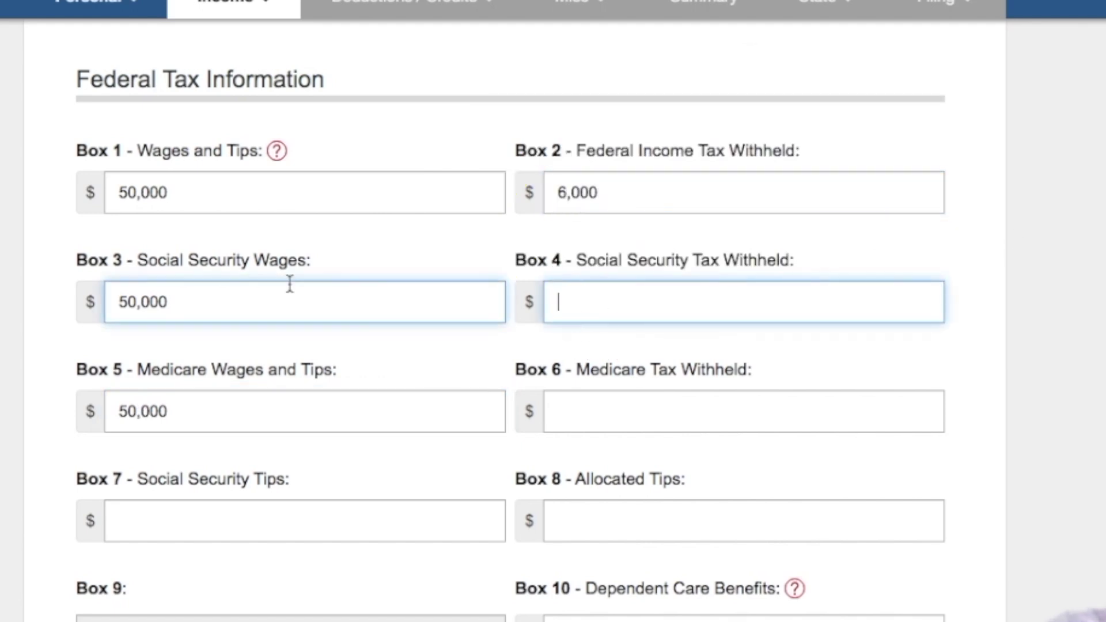
text(400)
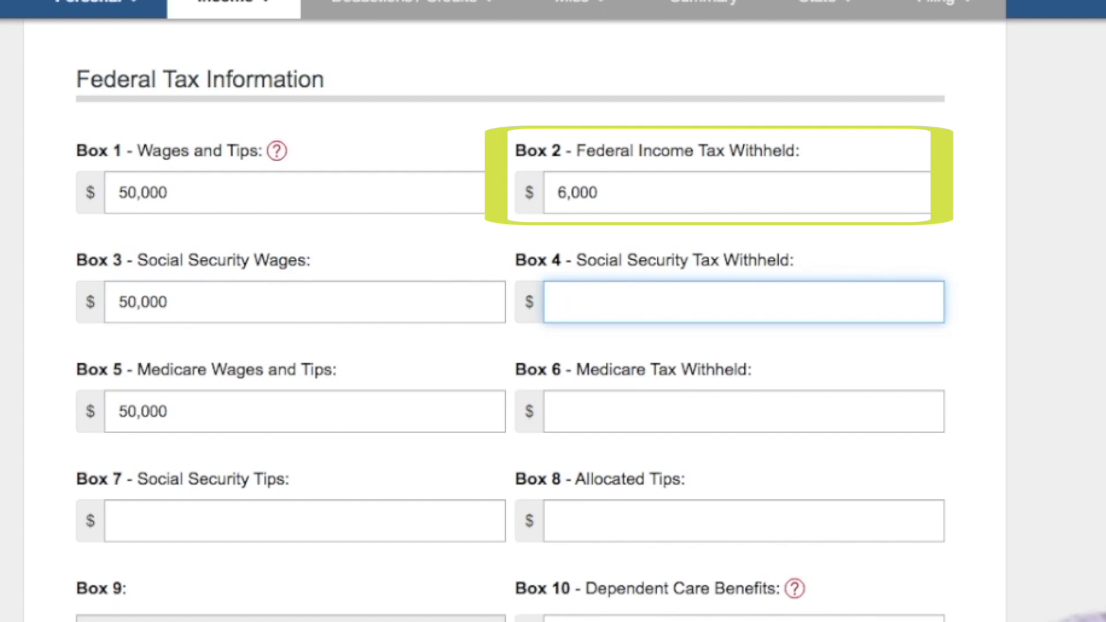
click(770, 395)
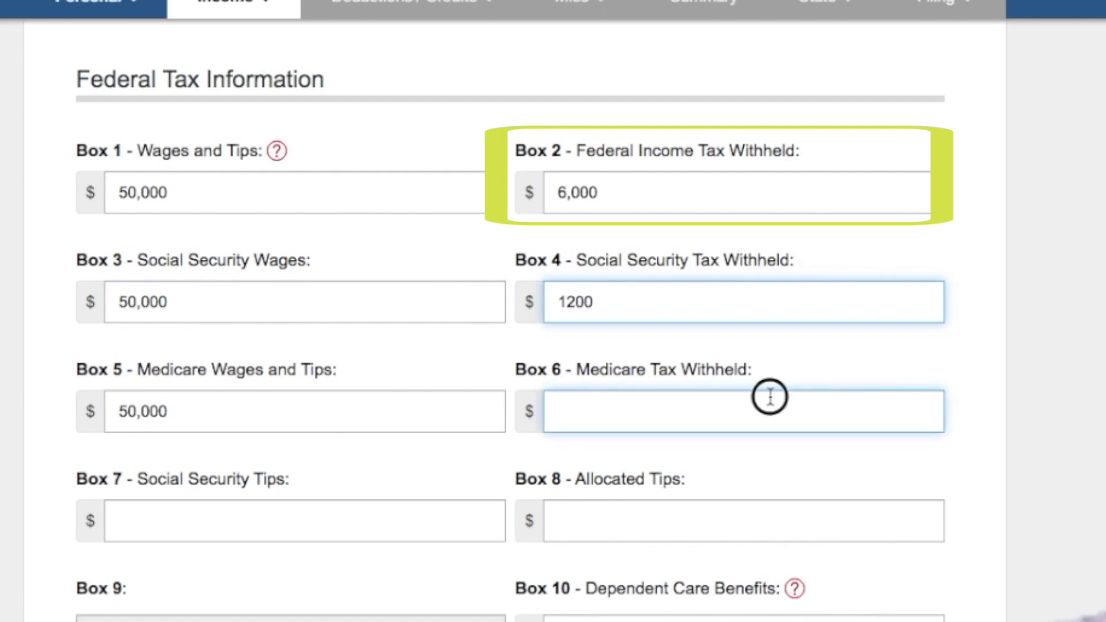
text(6000)
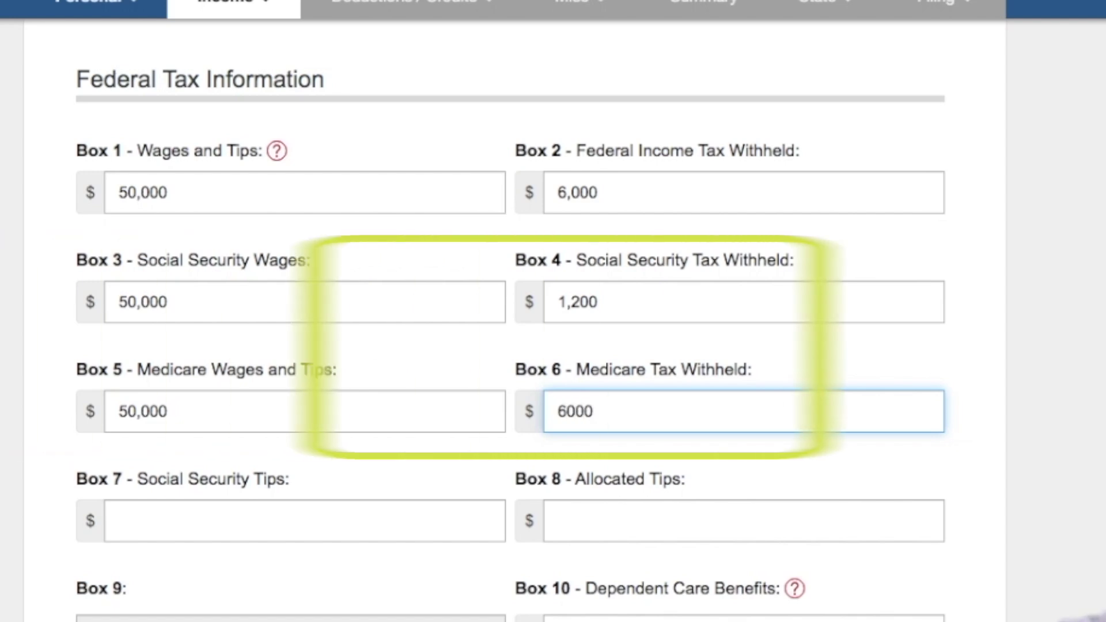
key(BackSpace)
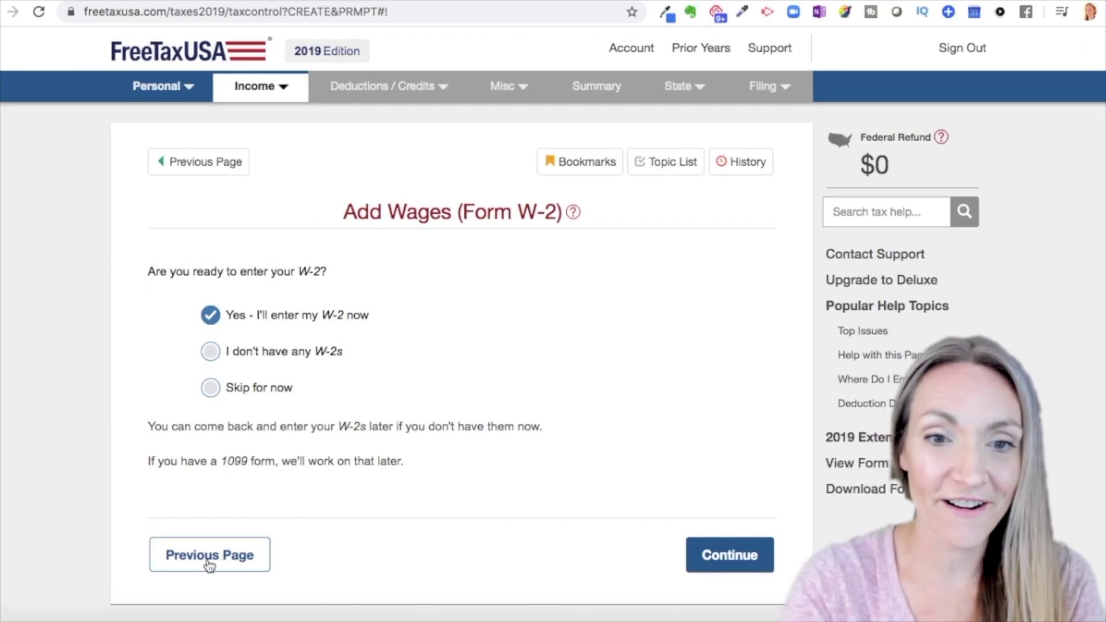
Answer the wages question with "I don't have any W-2s" and continue to the Your Income page.
click(226, 352)
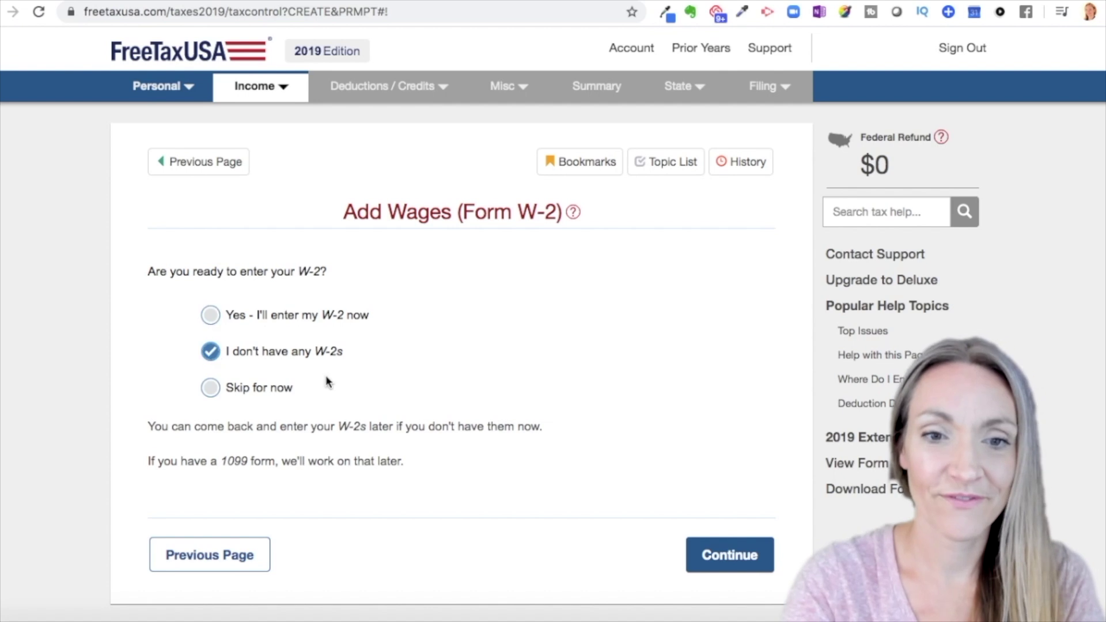
click(708, 557)
scroll(711, 551, down, 2)
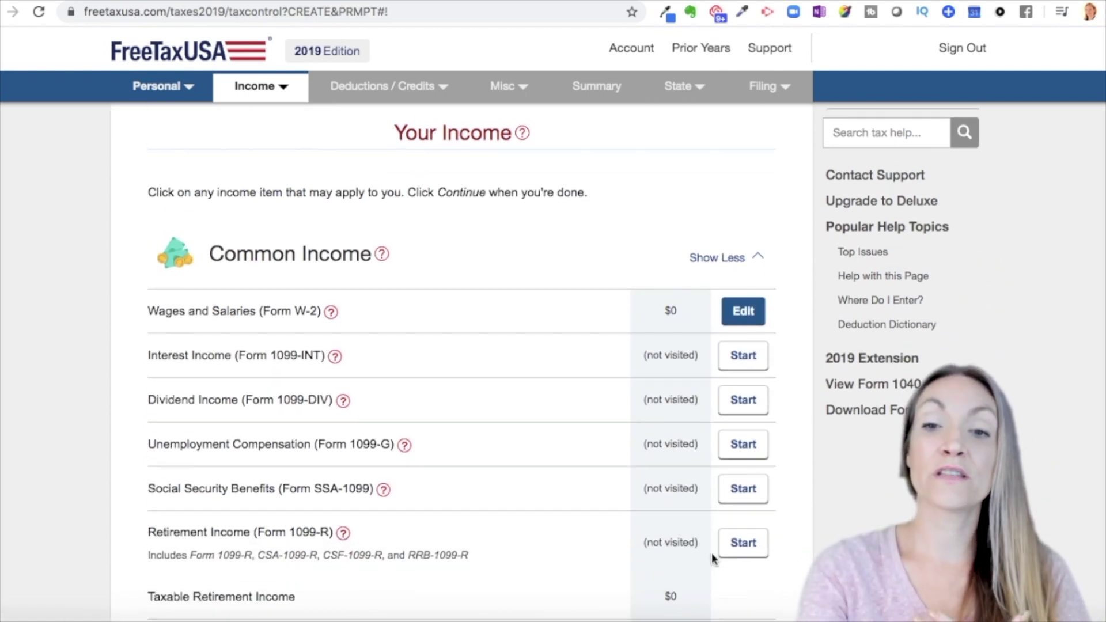
Examine the Common Income list and its 1099 forms, along with the Business and Rental Income and Uncommon Income categories.
scroll(711, 556, down, 2)
scroll(710, 552, down, 5)
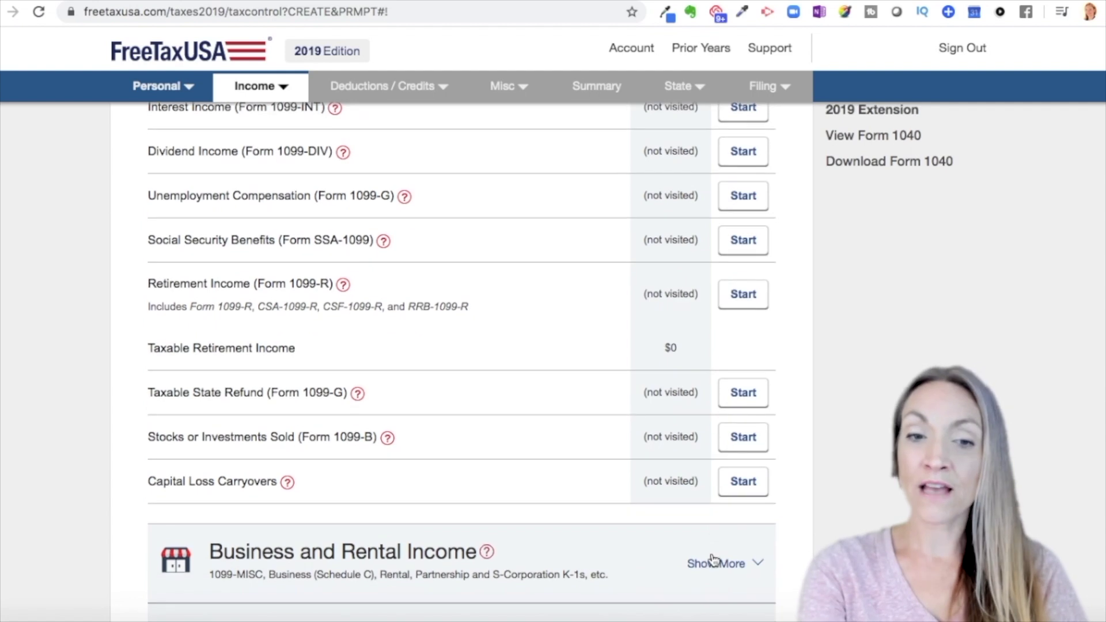
scroll(713, 557, up, 3)
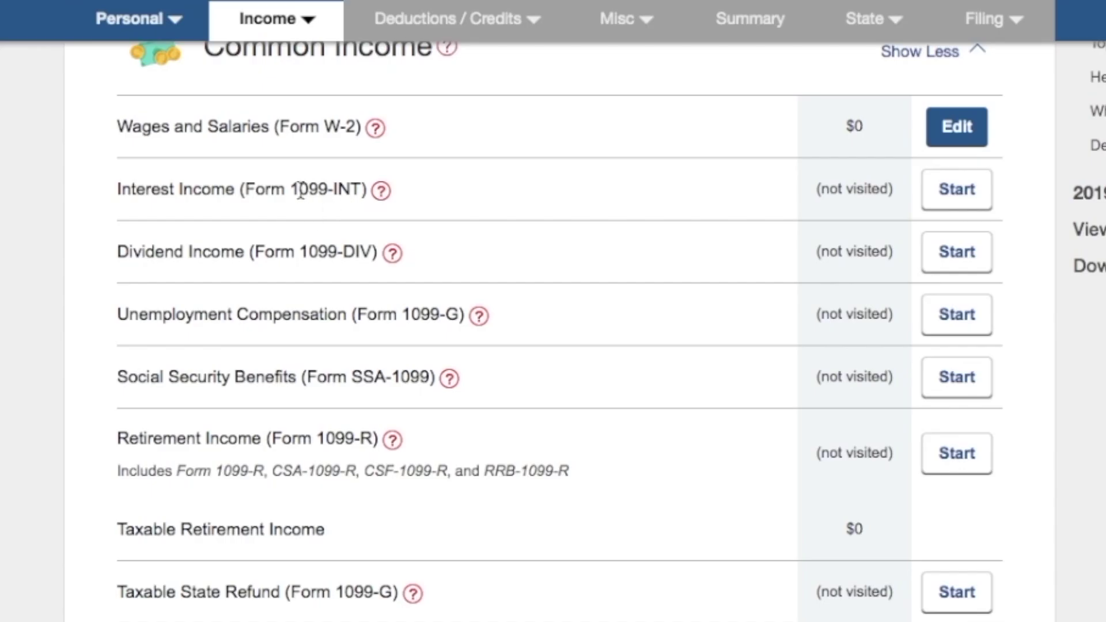
drag(271, 207, 363, 196)
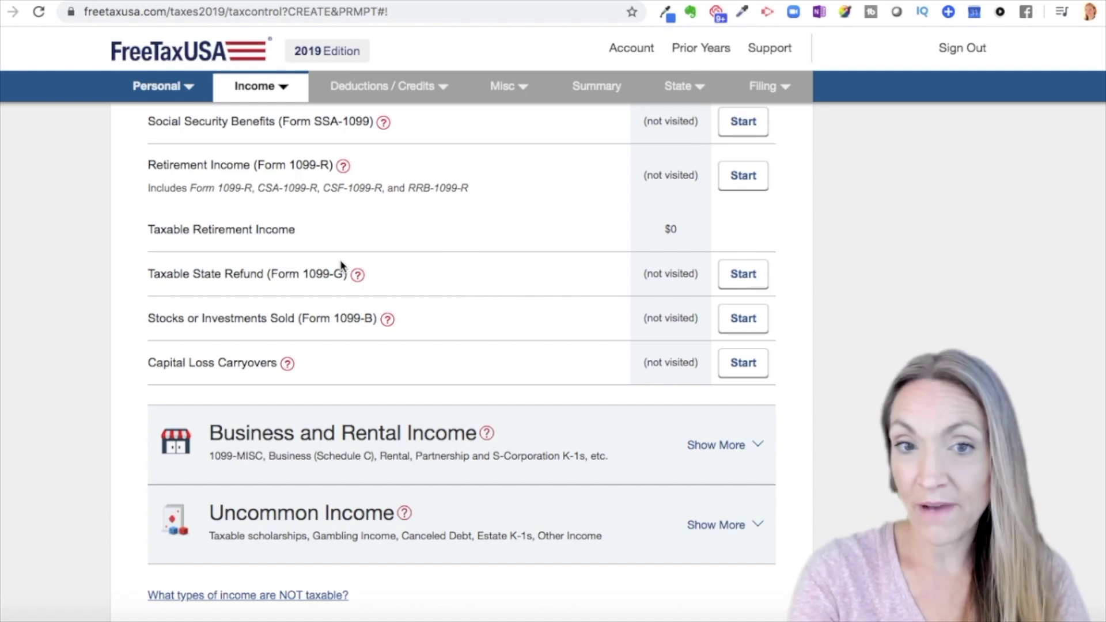
drag(289, 273, 336, 294)
scroll(337, 294, up, 1)
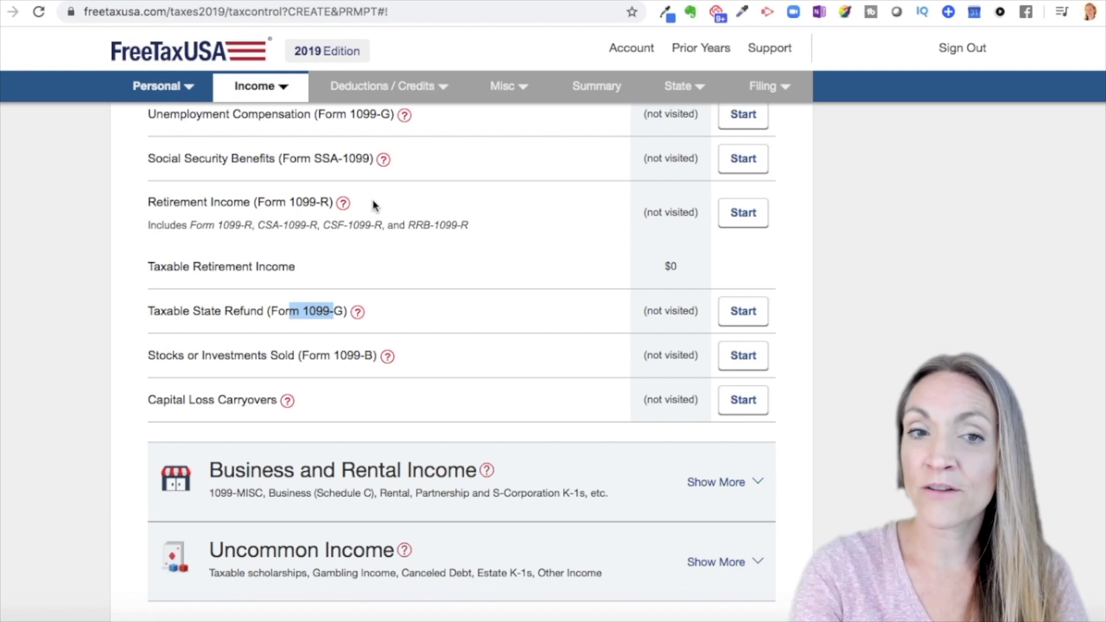
scroll(373, 205, up, 2)
scroll(244, 174, up, 2)
scroll(240, 192, down, 6)
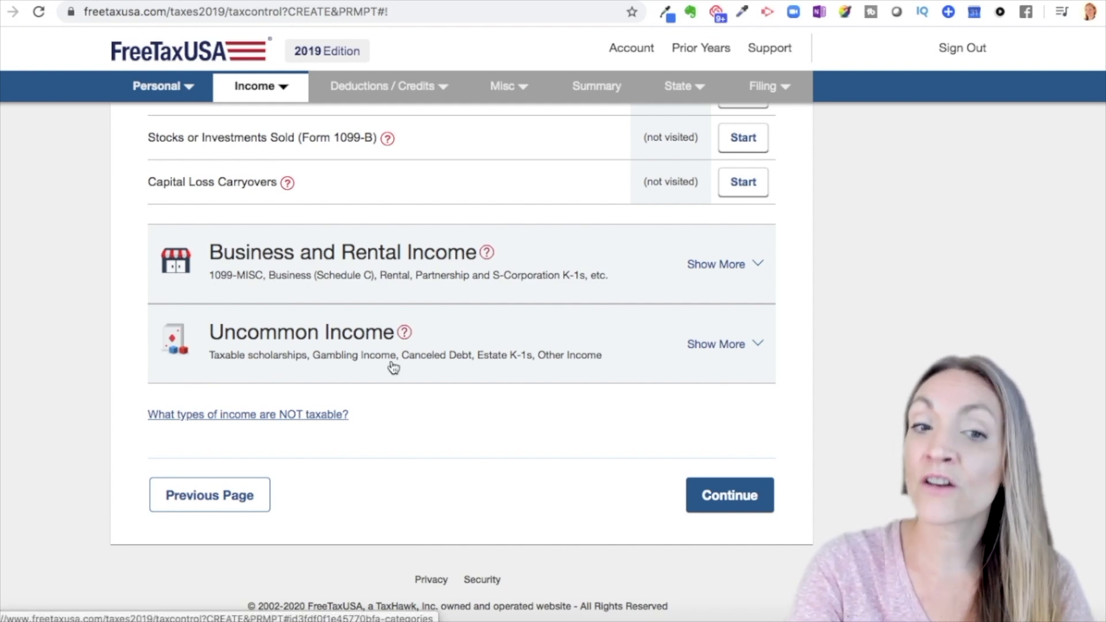
scroll(431, 253, up, 5)
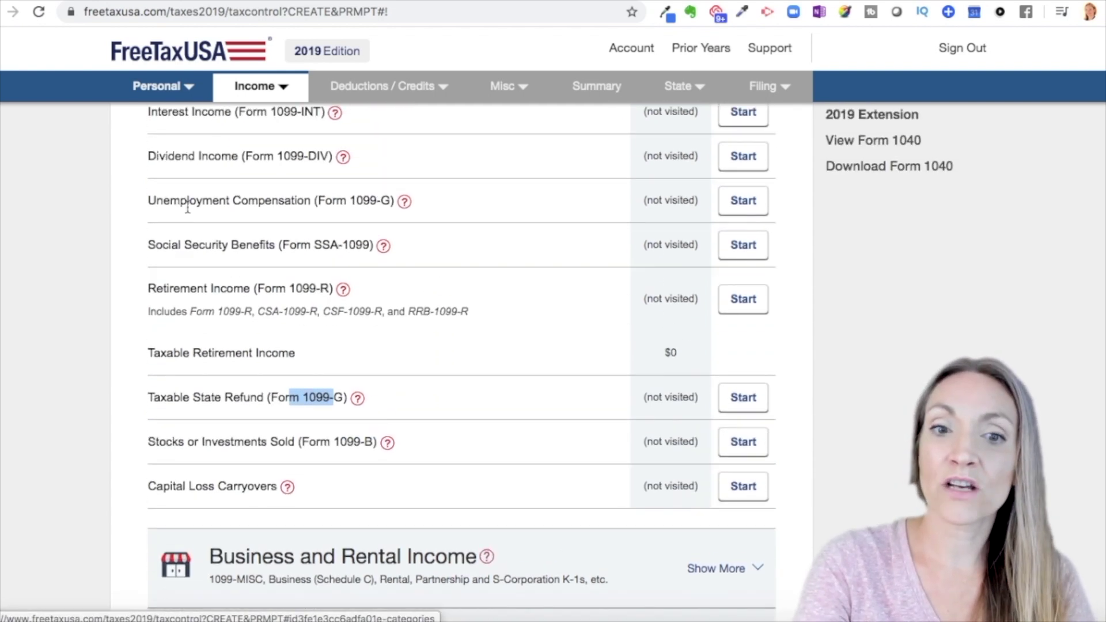
scroll(543, 371, down, 3)
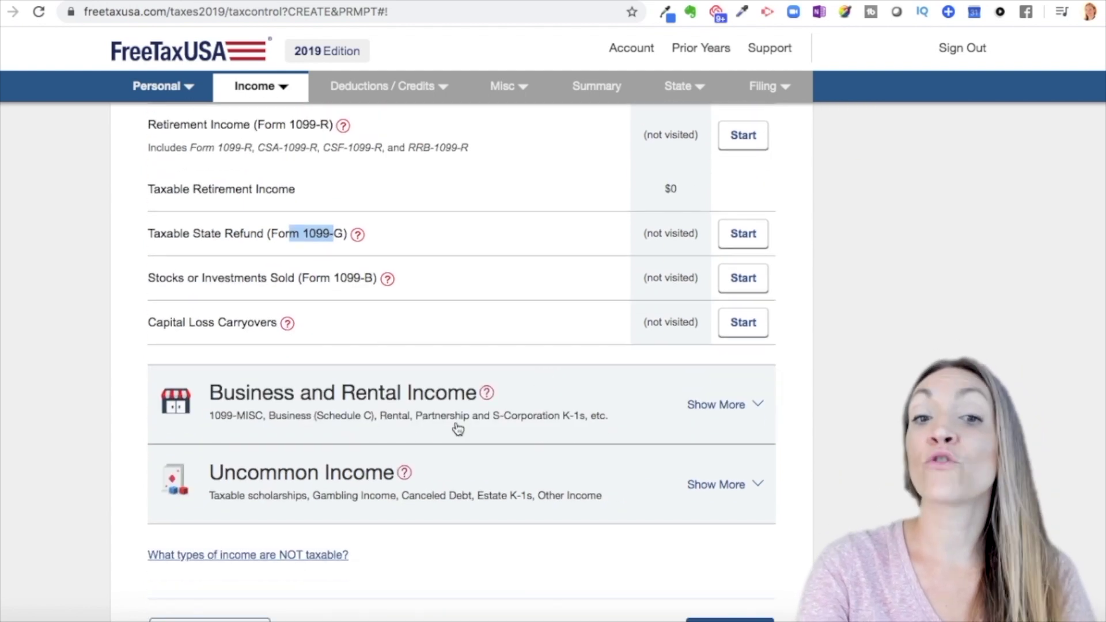
Expand the Business and Rental Income category and review the income types it contains.
click(729, 405)
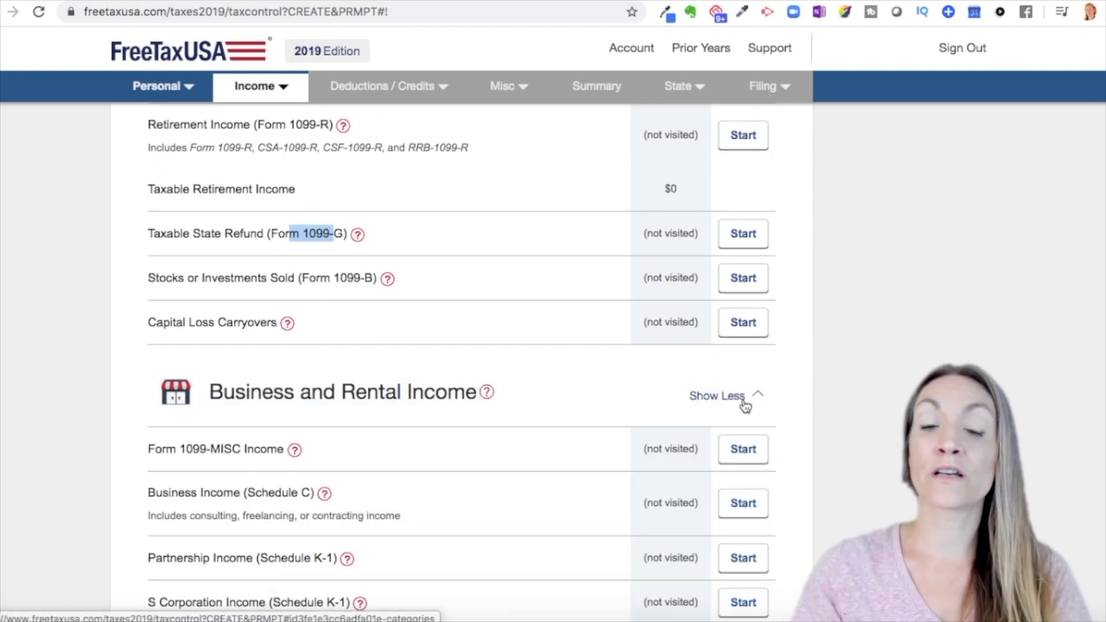
click(745, 406)
click(745, 405)
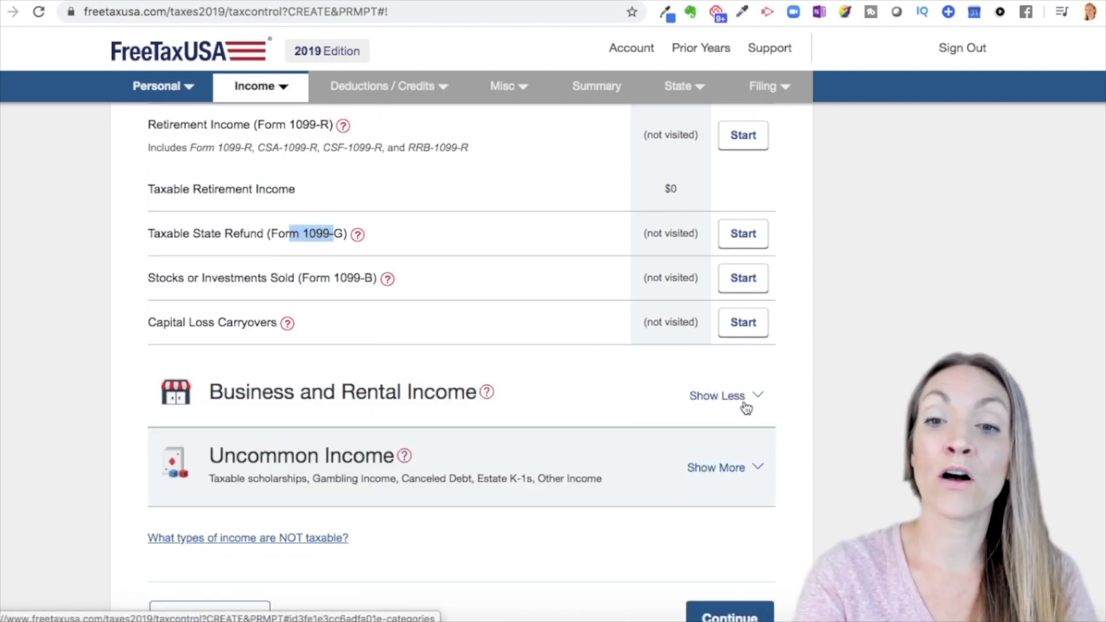
scroll(746, 407, down, 4)
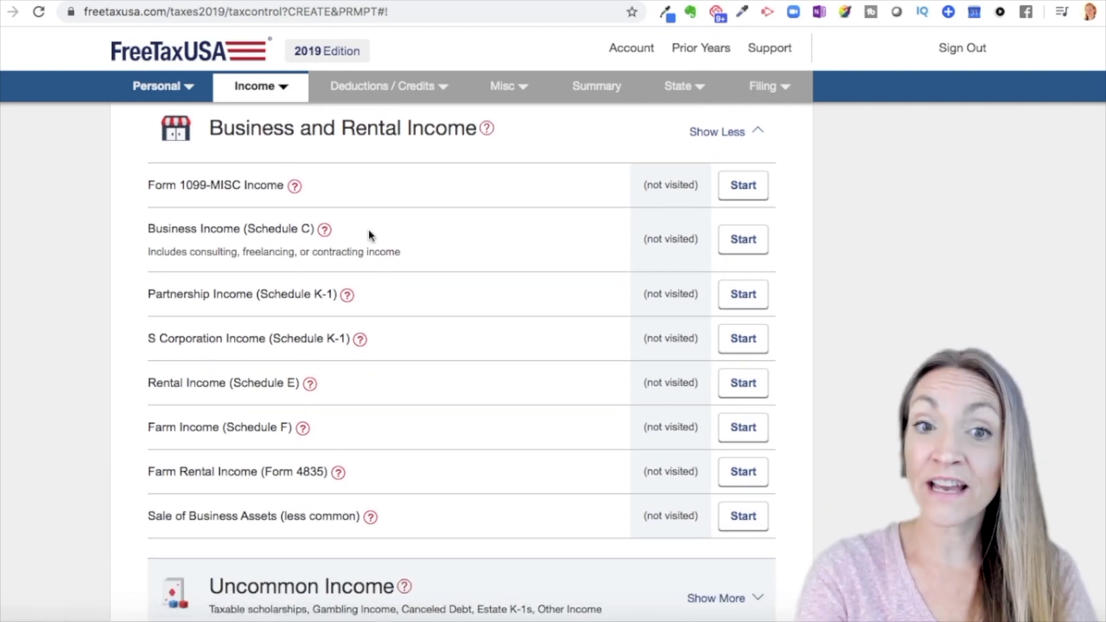
Review the Business and Rental Income types from Form 1099-MISC Income down to Sale of Business Assets.
drag(176, 184, 222, 216)
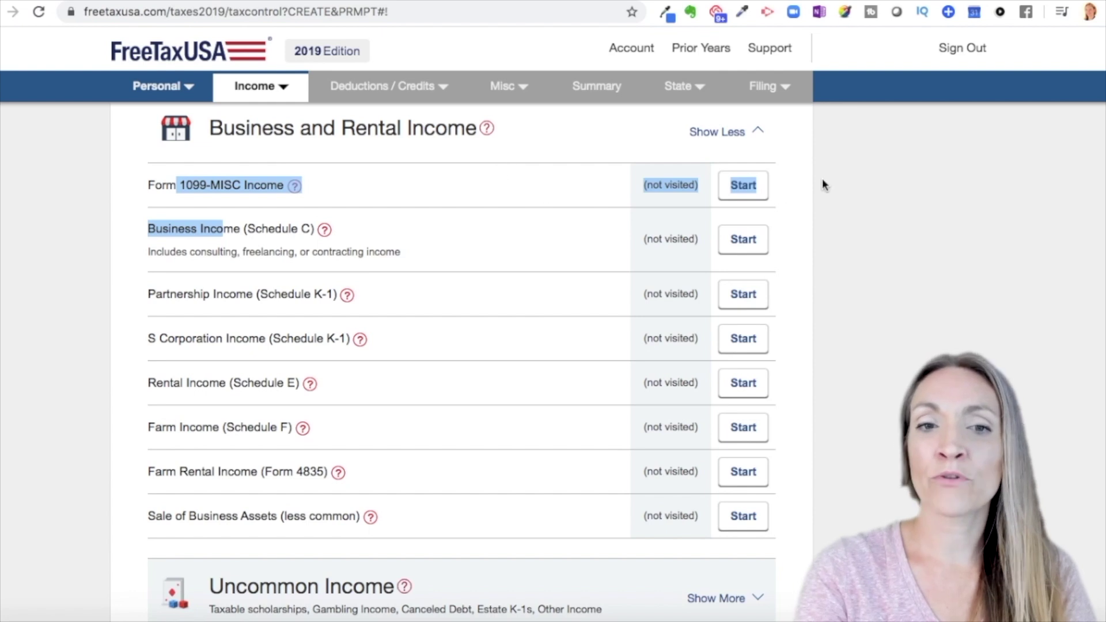
click(106, 236)
scroll(106, 332, down, 2)
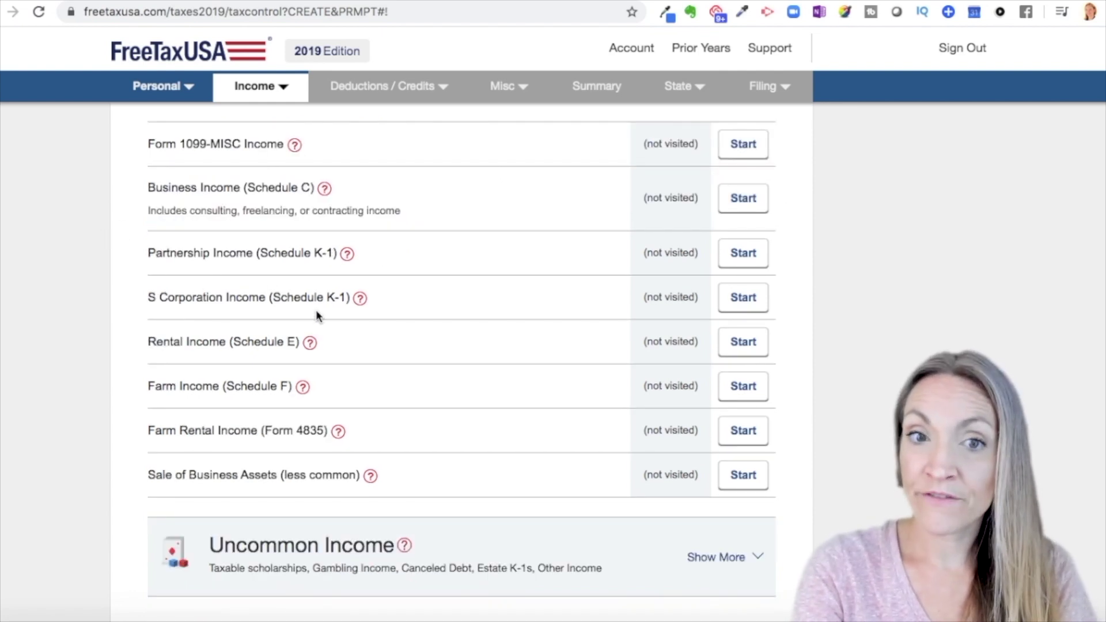
scroll(316, 310, down, 2)
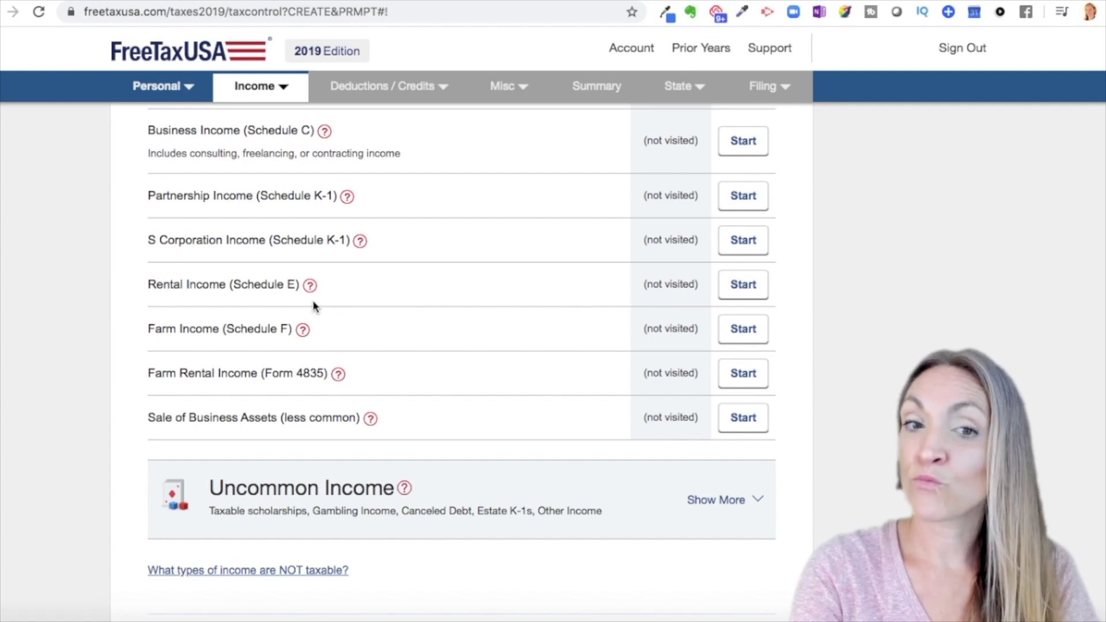
scroll(314, 305, down, 3)
scroll(358, 340, down, 3)
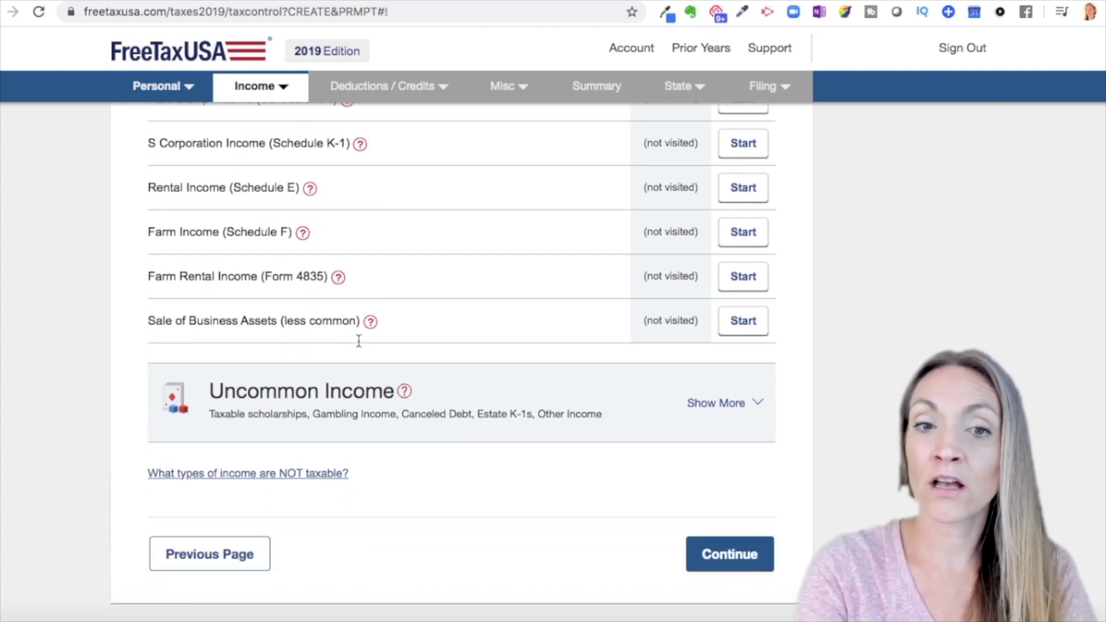
Expand the Uncommon Income category and review its income types from Gambling Income to Other Income.
click(709, 343)
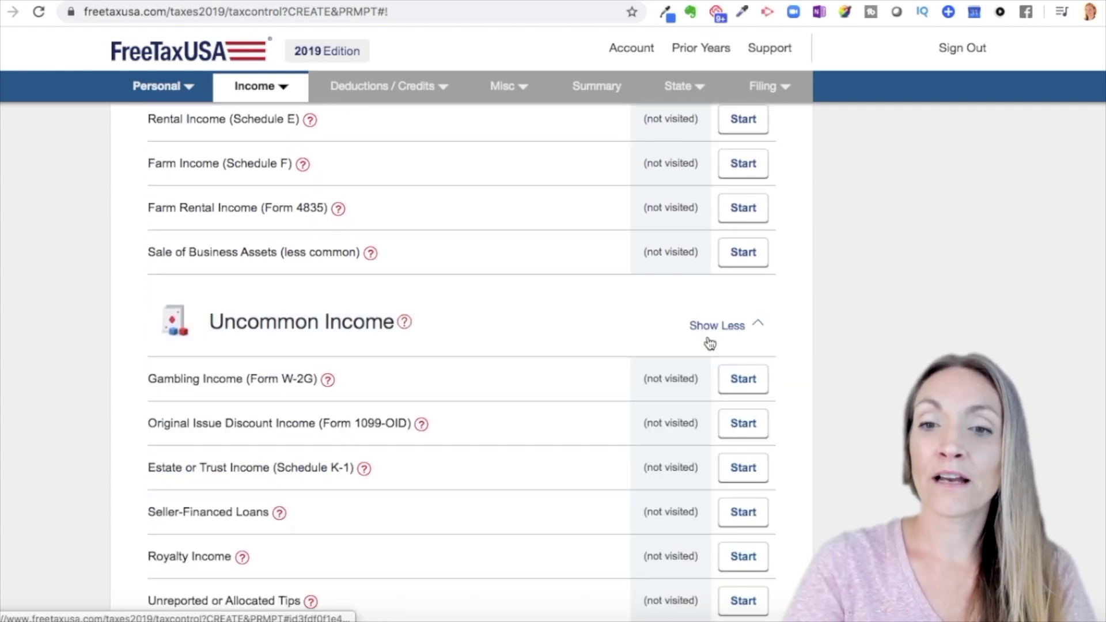
scroll(709, 343, down, 3)
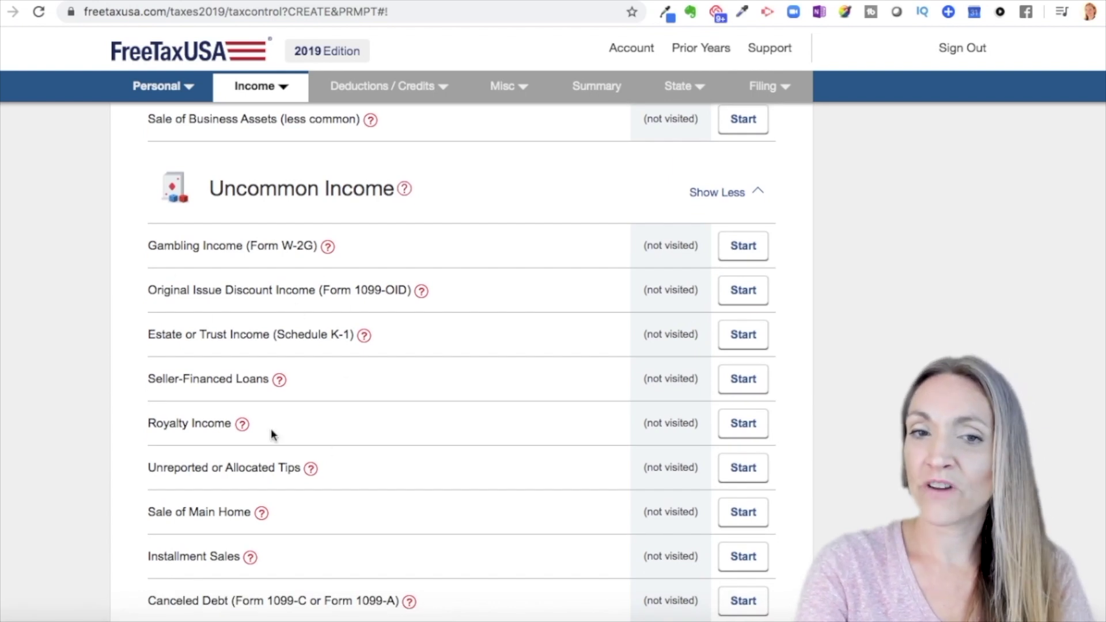
scroll(272, 432, down, 5)
scroll(271, 429, down, 8)
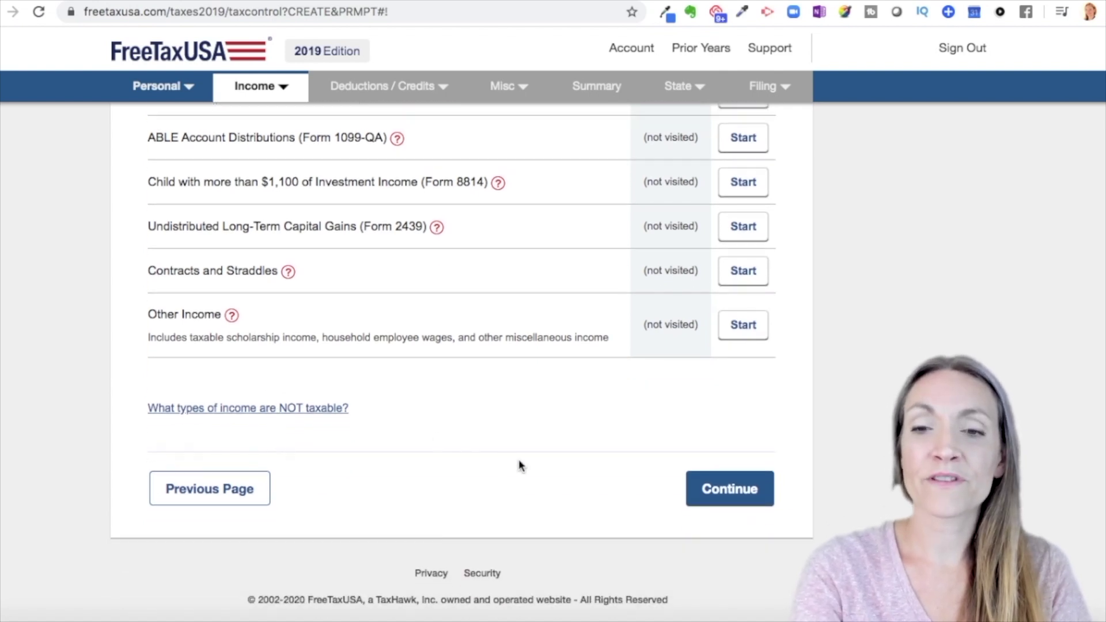
Recheck the income categories and continue to the 2019 Income Summary without starting any of them.
scroll(754, 500, up, 20)
scroll(760, 500, up, 6)
scroll(759, 499, up, 4)
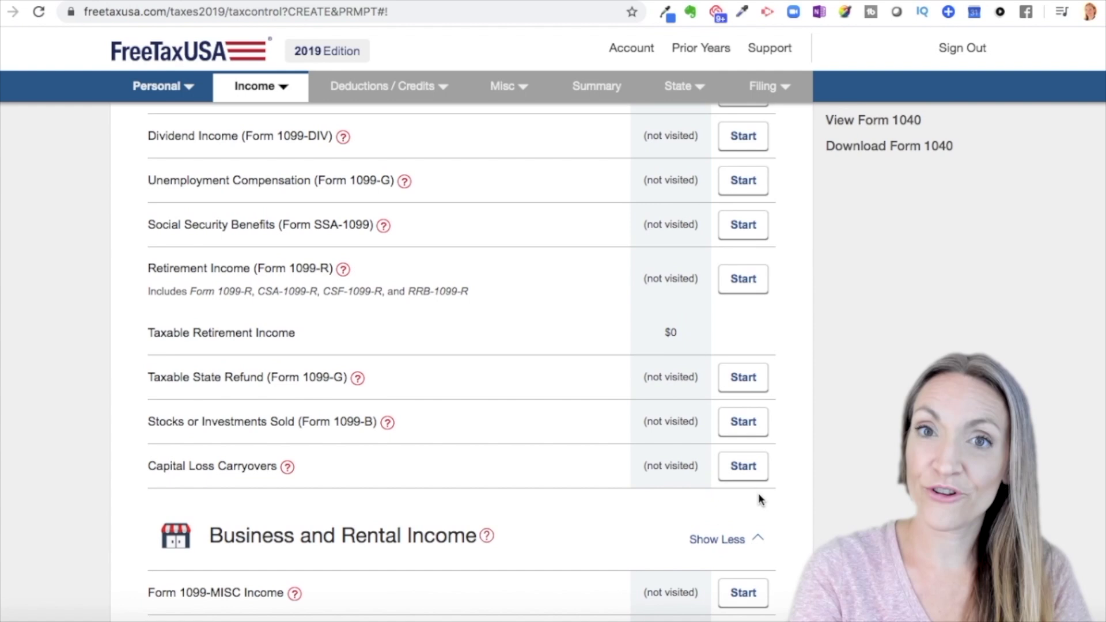
scroll(758, 495, down, 20)
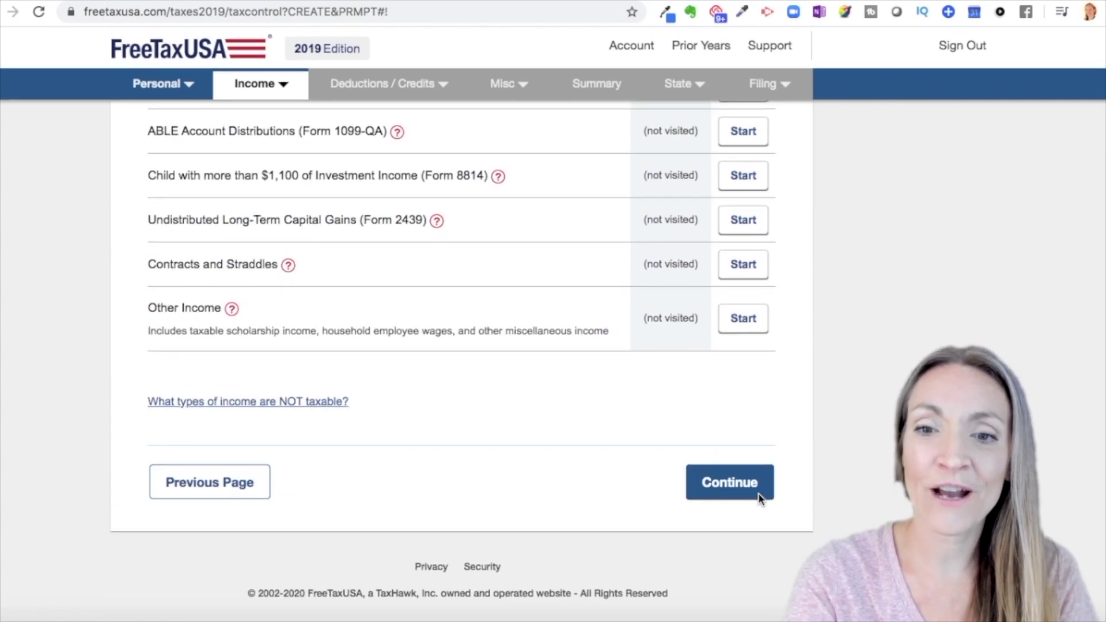
click(758, 494)
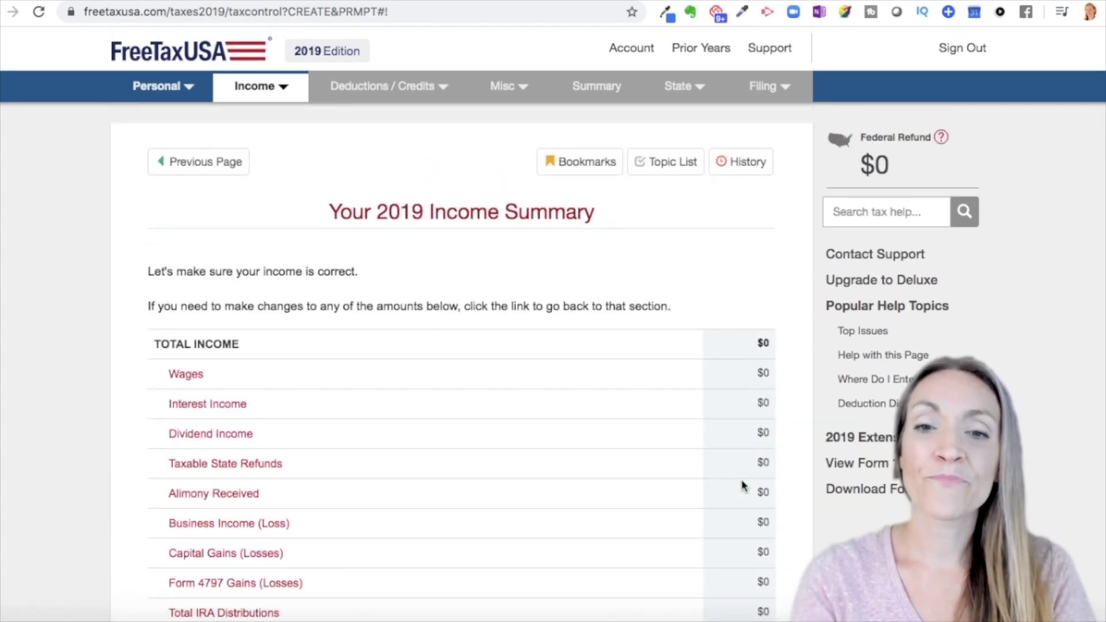
Review the 2019 Income Summary and continue to the deductions section.
scroll(507, 329, down, 9)
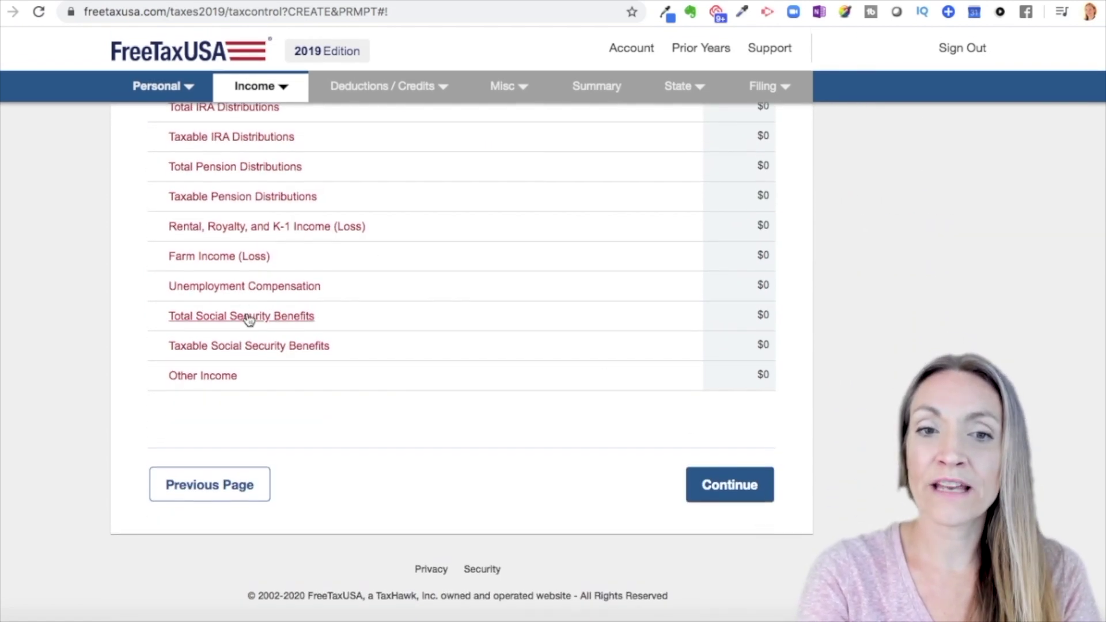
click(726, 495)
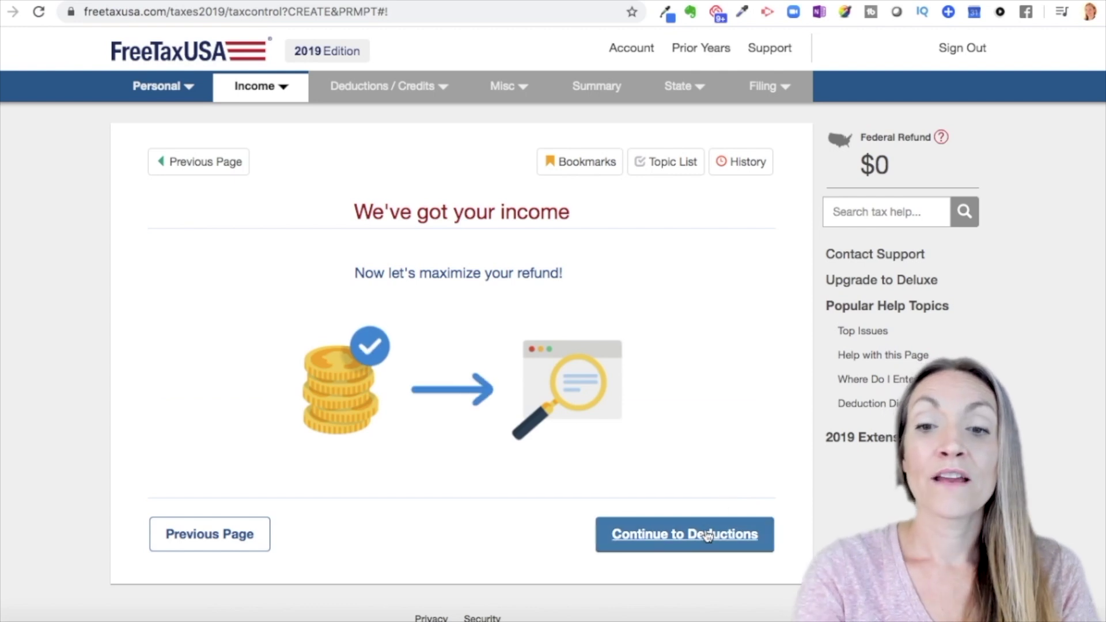
click(706, 535)
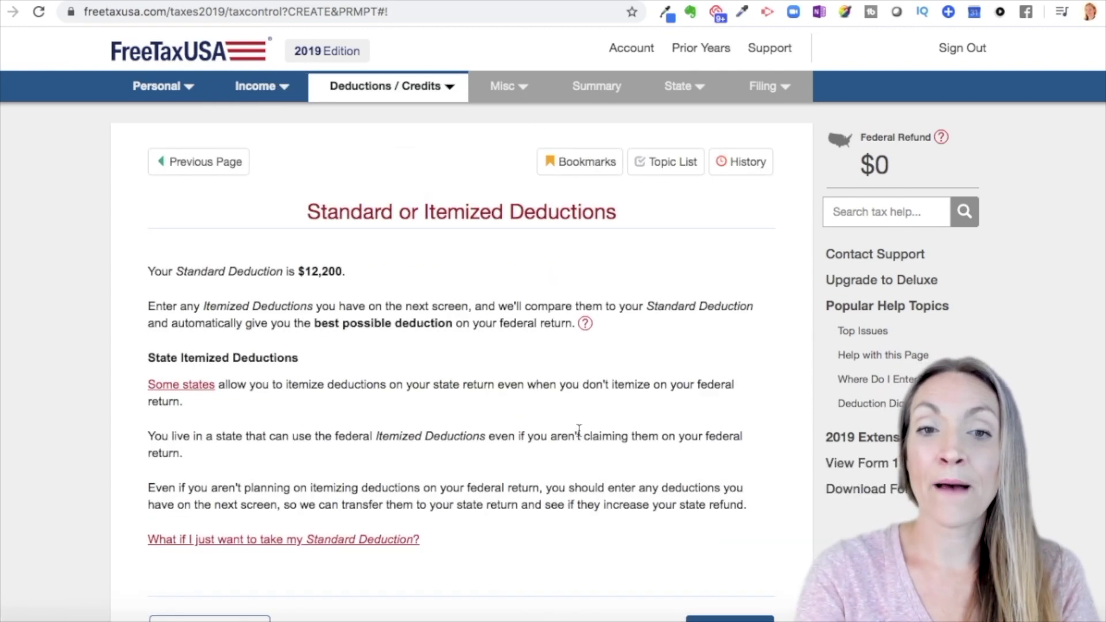
Read the Standard or Itemized Deductions explanation and consult the first page of the 2017 Form 1040.
scroll(576, 435, down, 1)
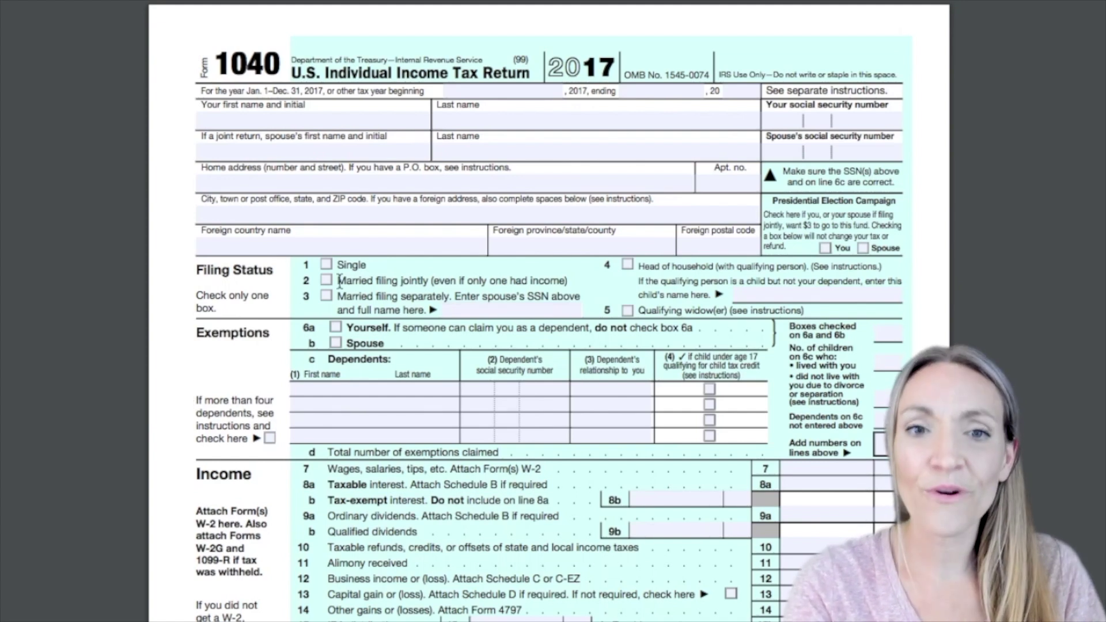
scroll(339, 288, down, 1)
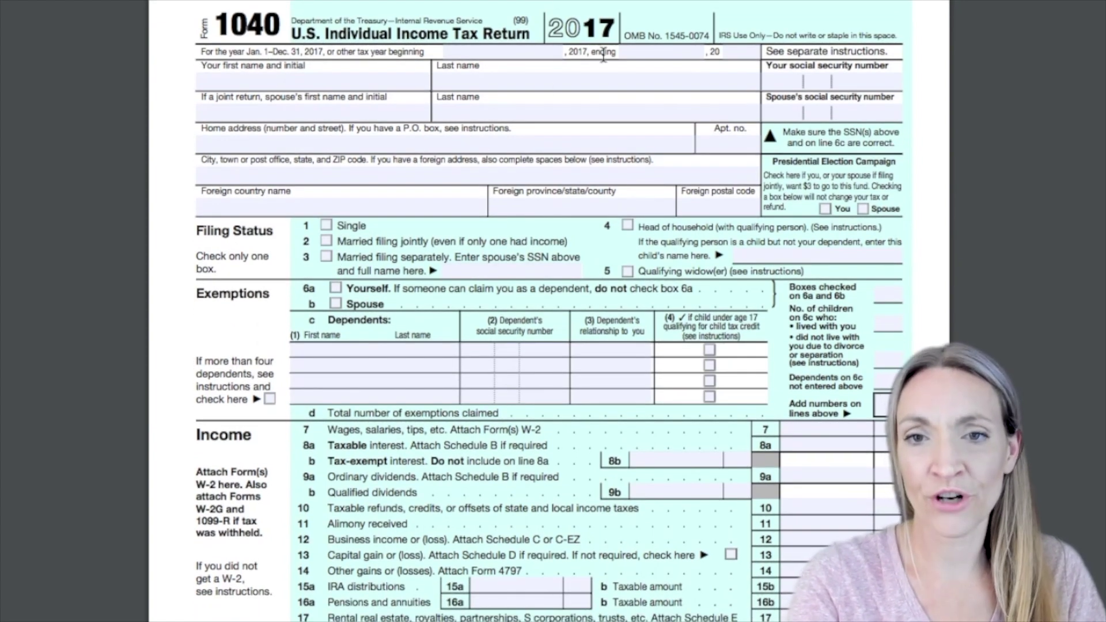
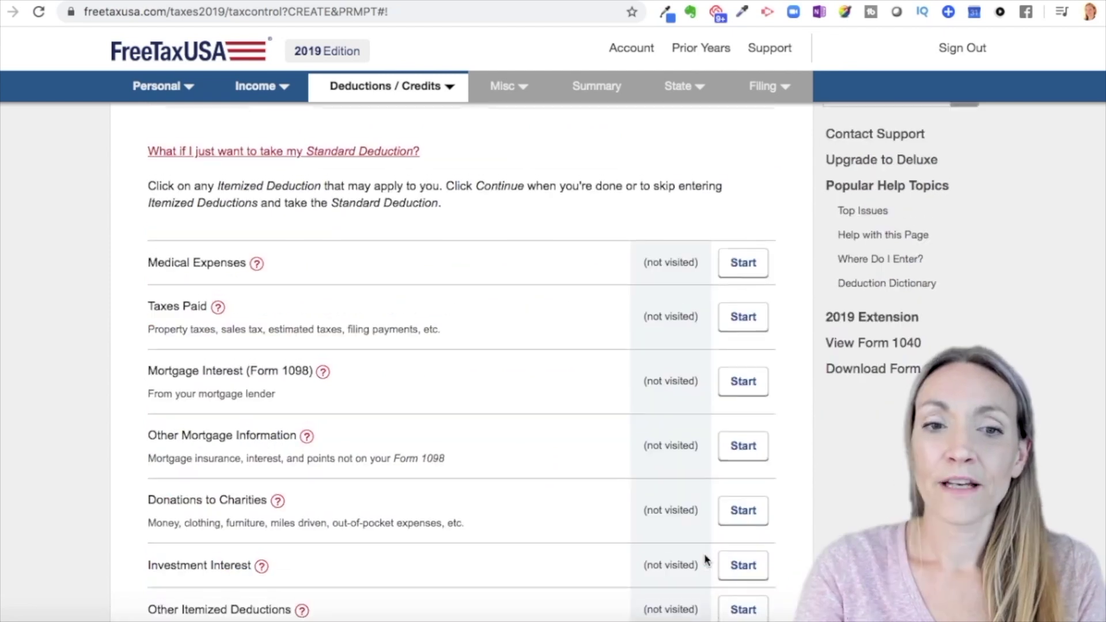
Review the itemized deductions list and continue to the Deductions Summary without starting any of them.
scroll(706, 560, down, 3)
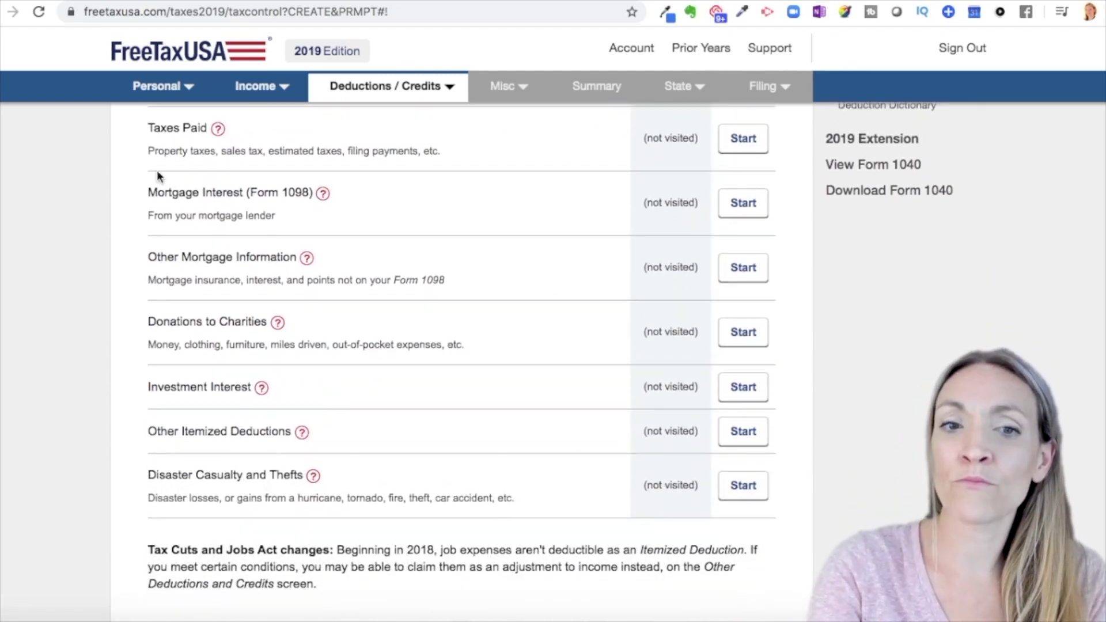
scroll(367, 502, down, 2)
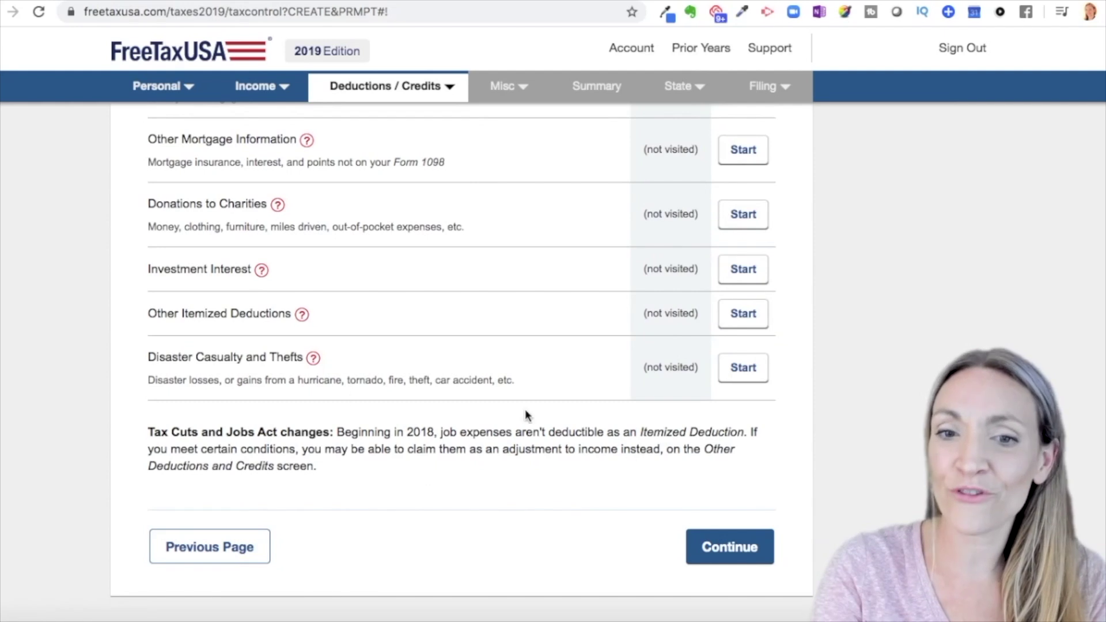
click(751, 560)
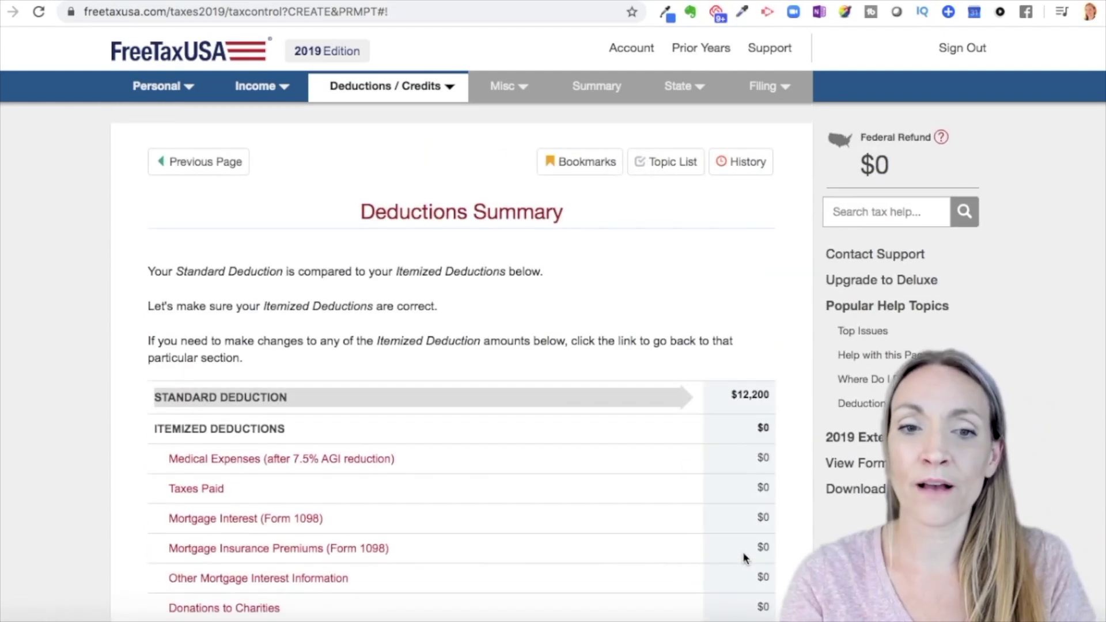
Review the Deductions Summary and save it with Yes kept for using the Standard Deduction.
scroll(744, 557, down, 2)
scroll(744, 557, down, 1)
scroll(746, 558, up, 3)
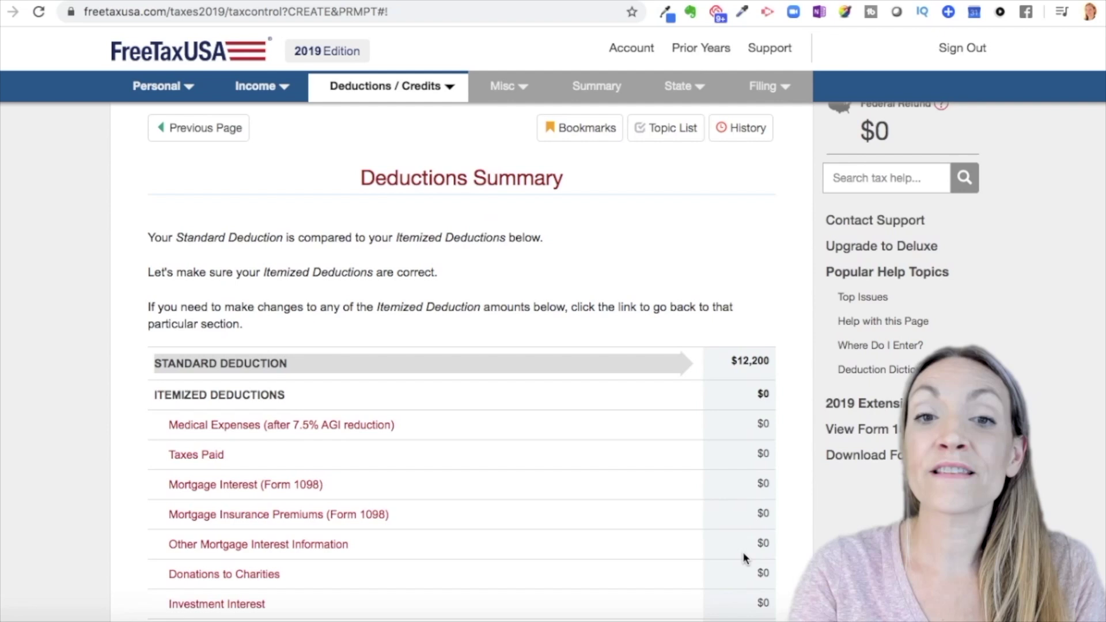
scroll(470, 299, down, 5)
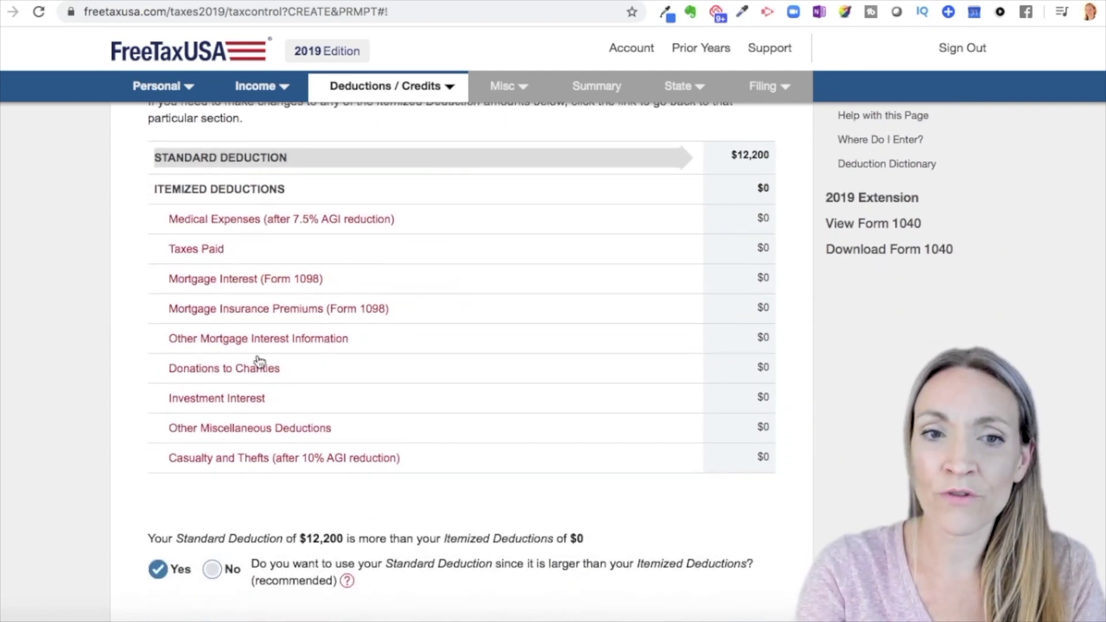
scroll(263, 465, down, 4)
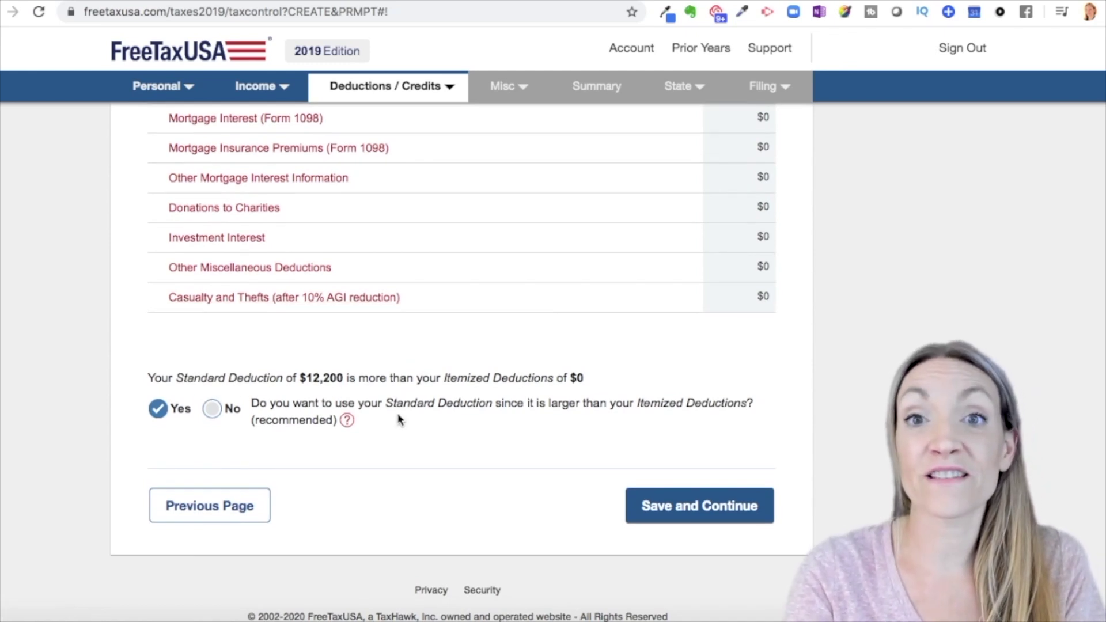
scroll(398, 413, up, 4)
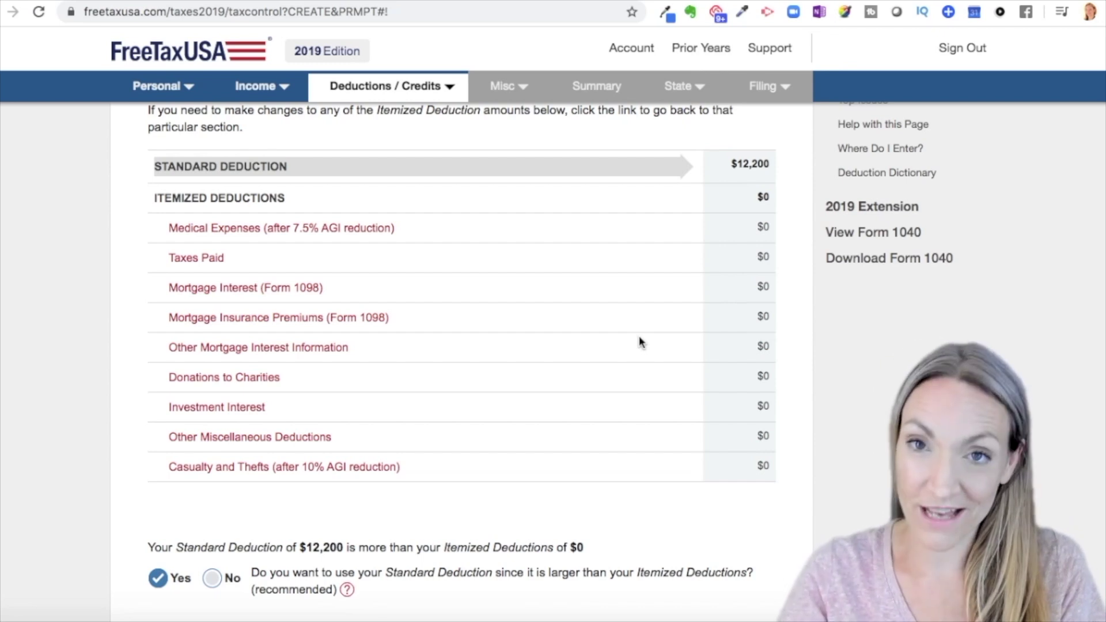
scroll(639, 337, down, 1)
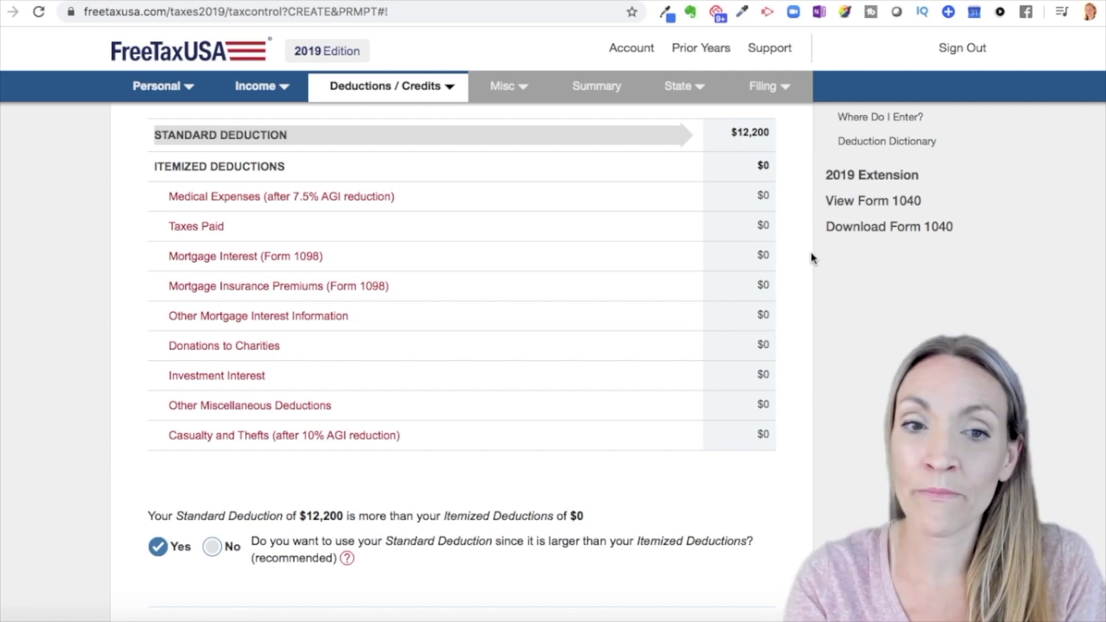
scroll(810, 253, down, 4)
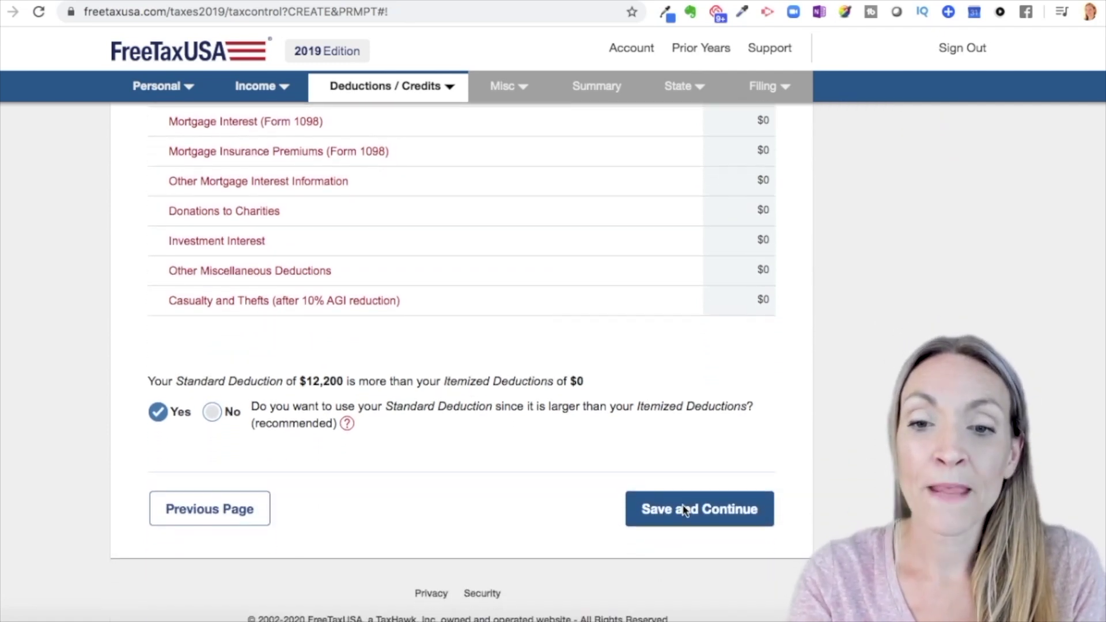
click(660, 519)
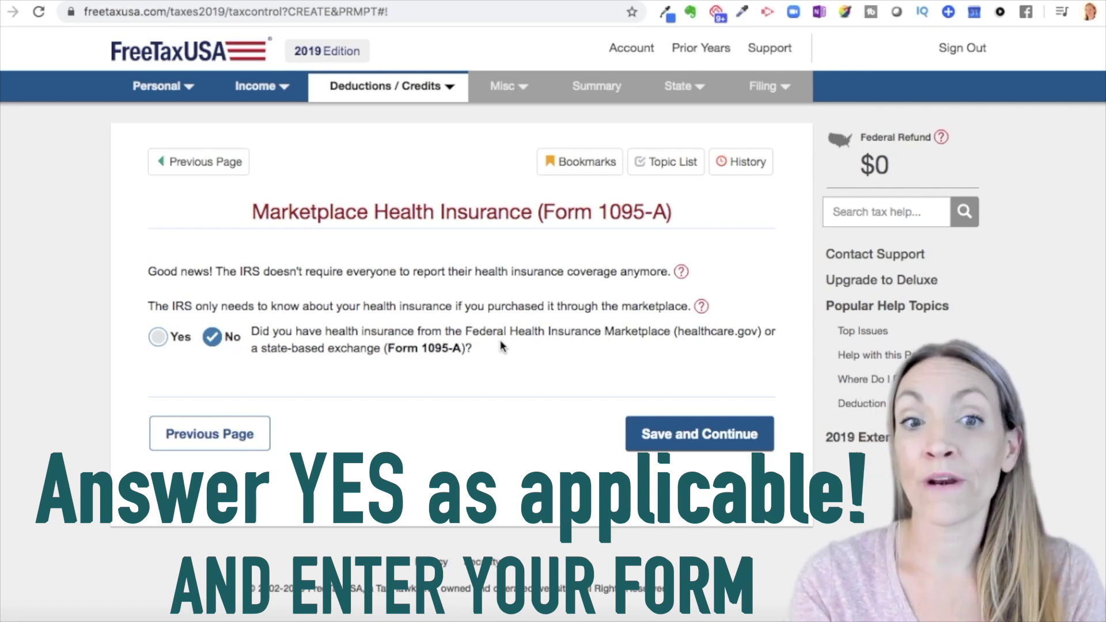
Keep No for Marketplace Health Insurance (Form 1095-A) and for all IRA Contributions questions, saving both pages.
click(713, 442)
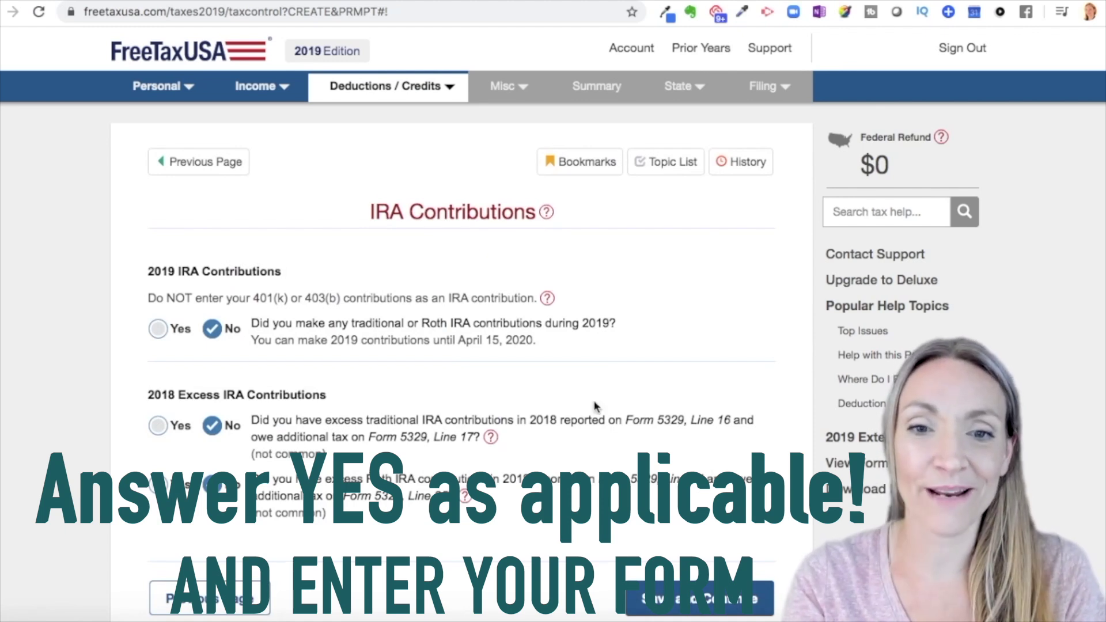
scroll(537, 365, down, 1)
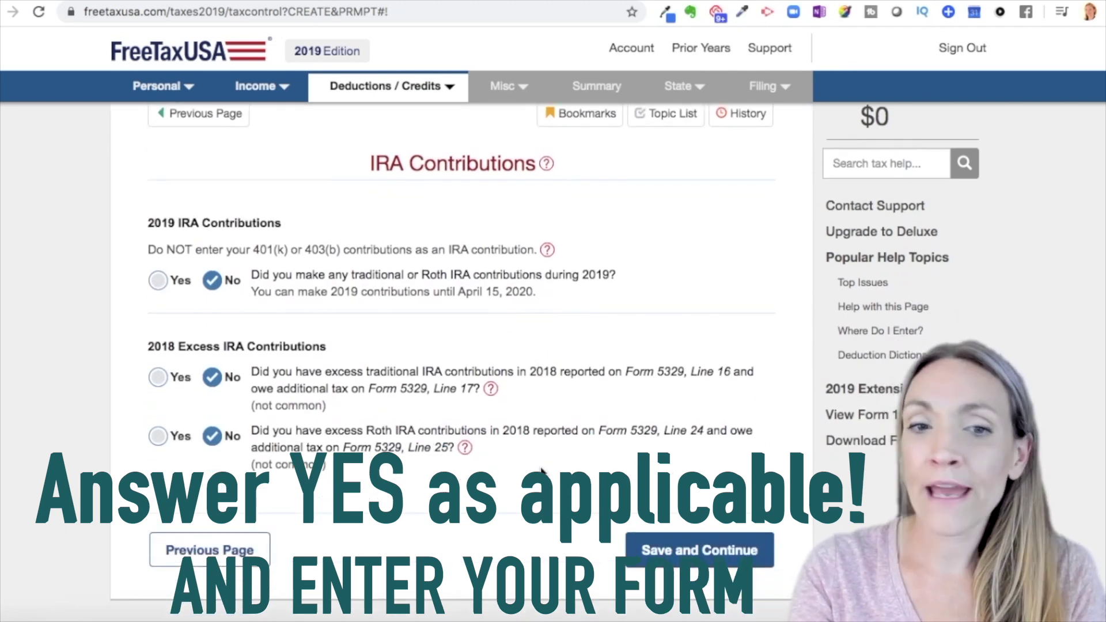
click(706, 550)
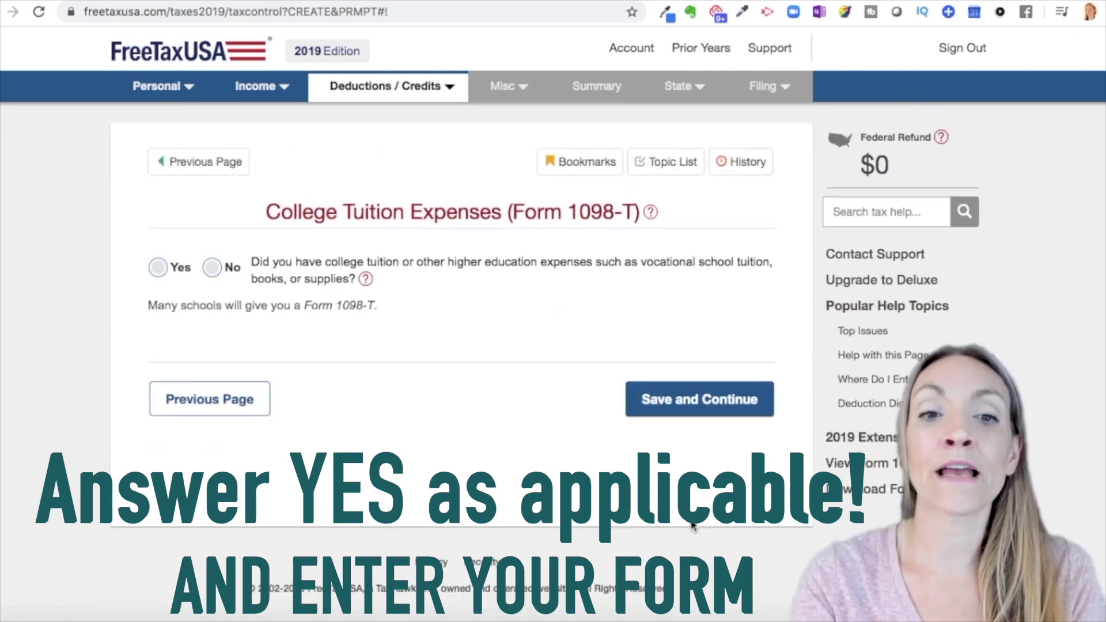
Answer No to College Tuition Expenses (Form 1098-T) and Student Loan Interest (Form 1098-E), saving both pages.
click(209, 283)
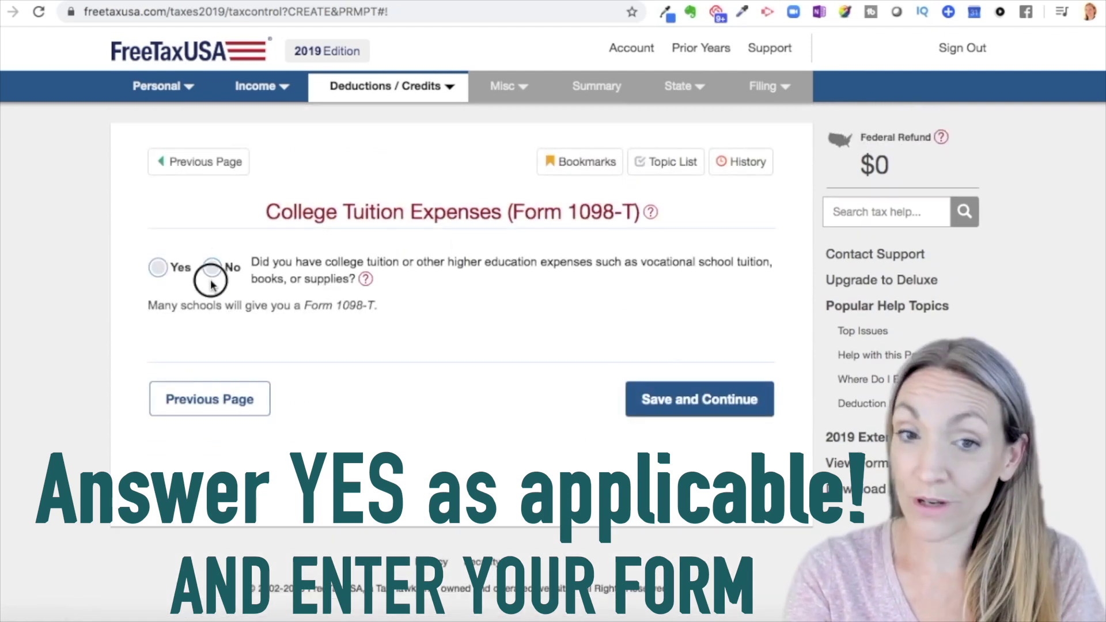
click(222, 275)
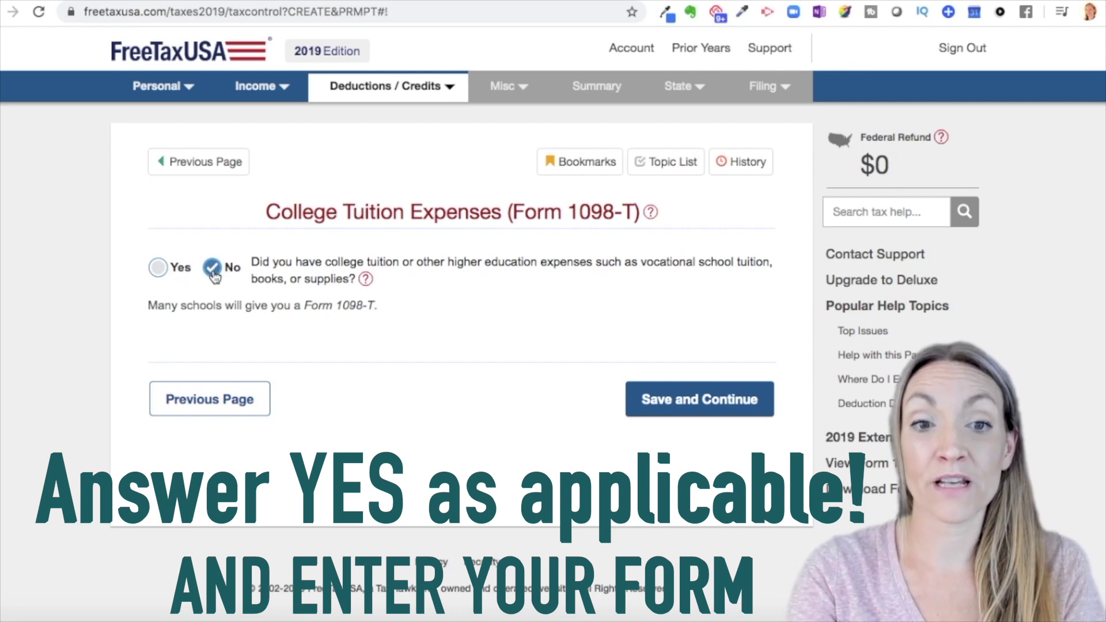
click(683, 400)
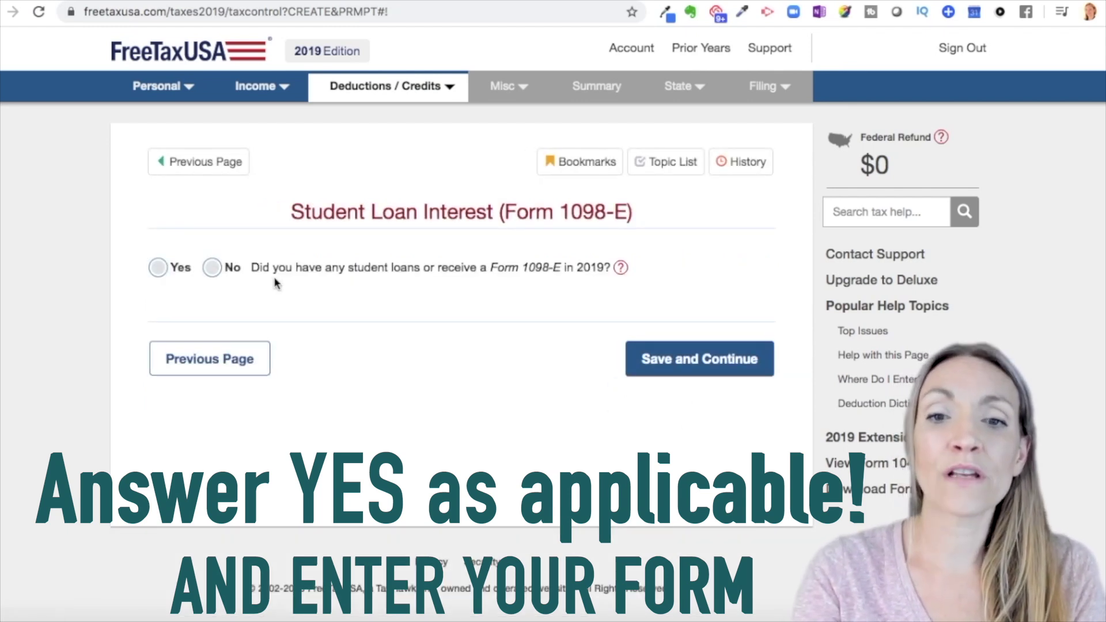
click(222, 274)
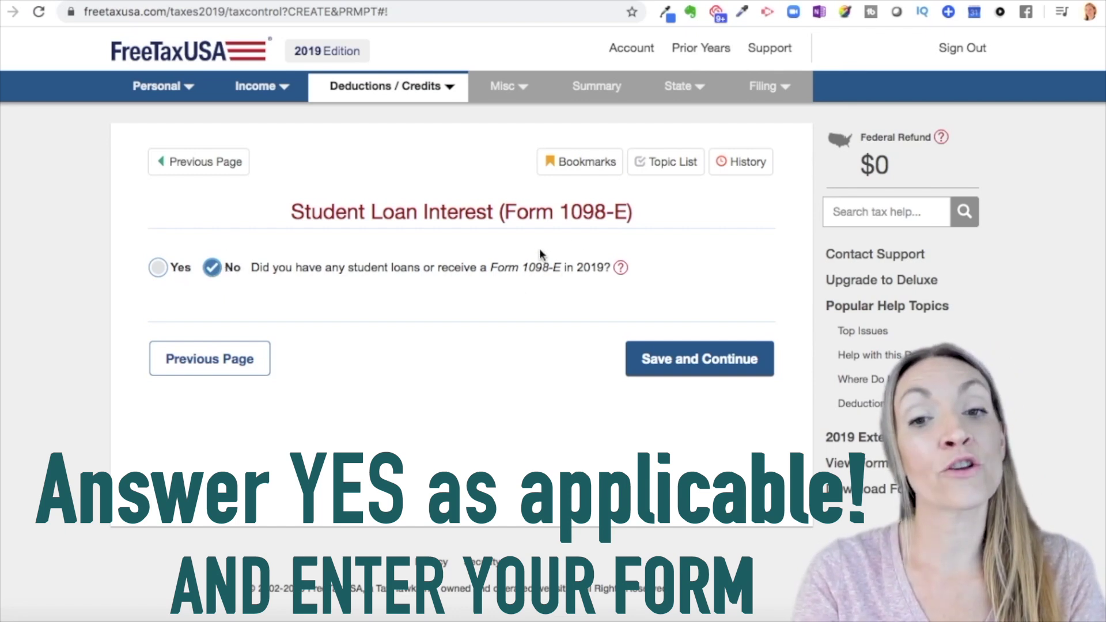
click(729, 378)
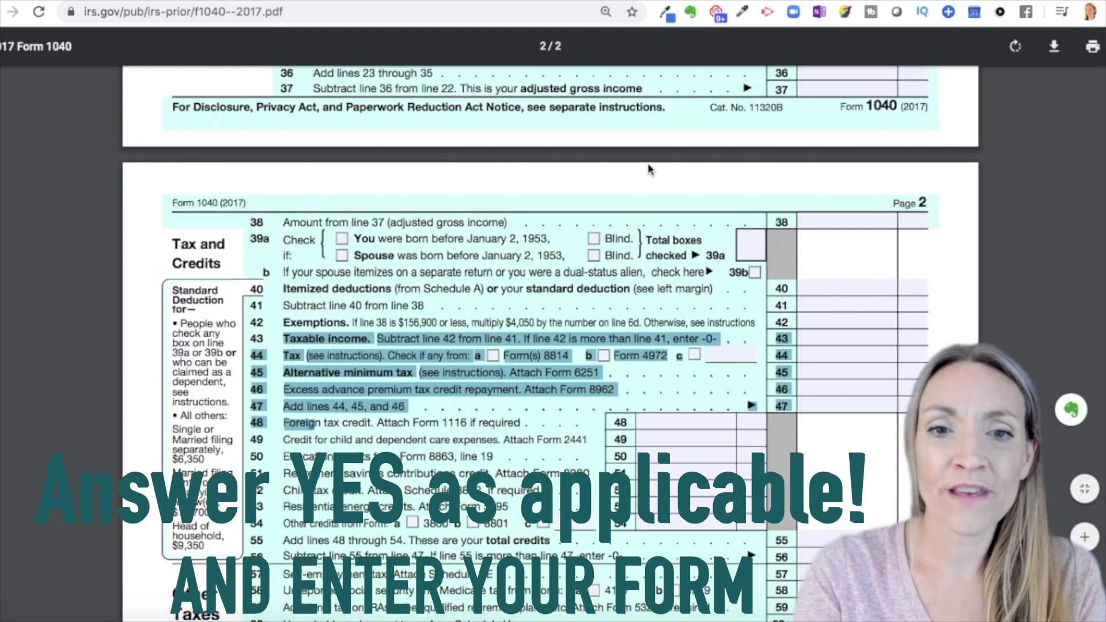
Examine the Adjusted Gross Income section on page 1 of the 2017 Form 1040 PDF.
scroll(362, 271, up, 8)
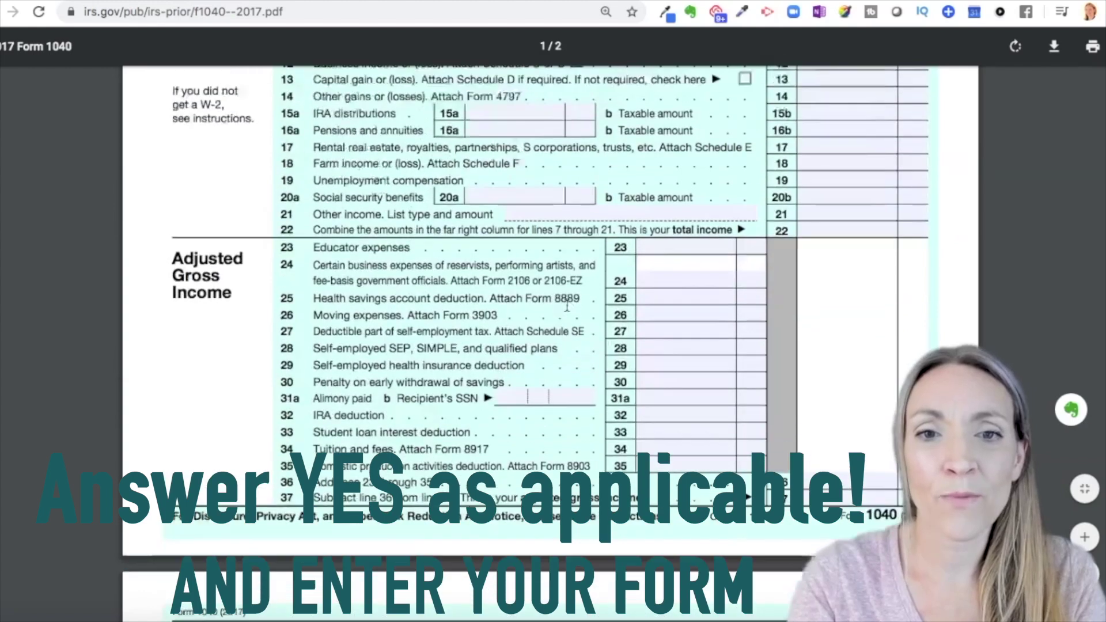
Highlight lines 23 through 29 in the Adjusted Gross Income section of the 2017 Form 1040.
drag(361, 271, 614, 383)
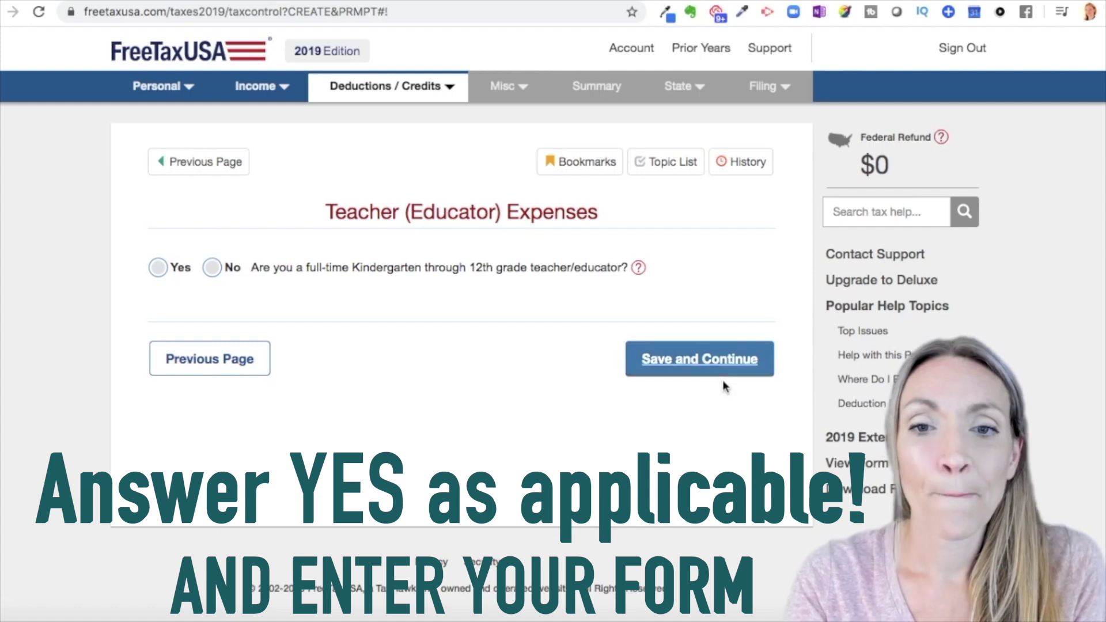
In FreeTaxUSA, answer No to being a full-time Kindergarten through 12th grade teacher/educator and save the Teacher Expenses page.
click(715, 360)
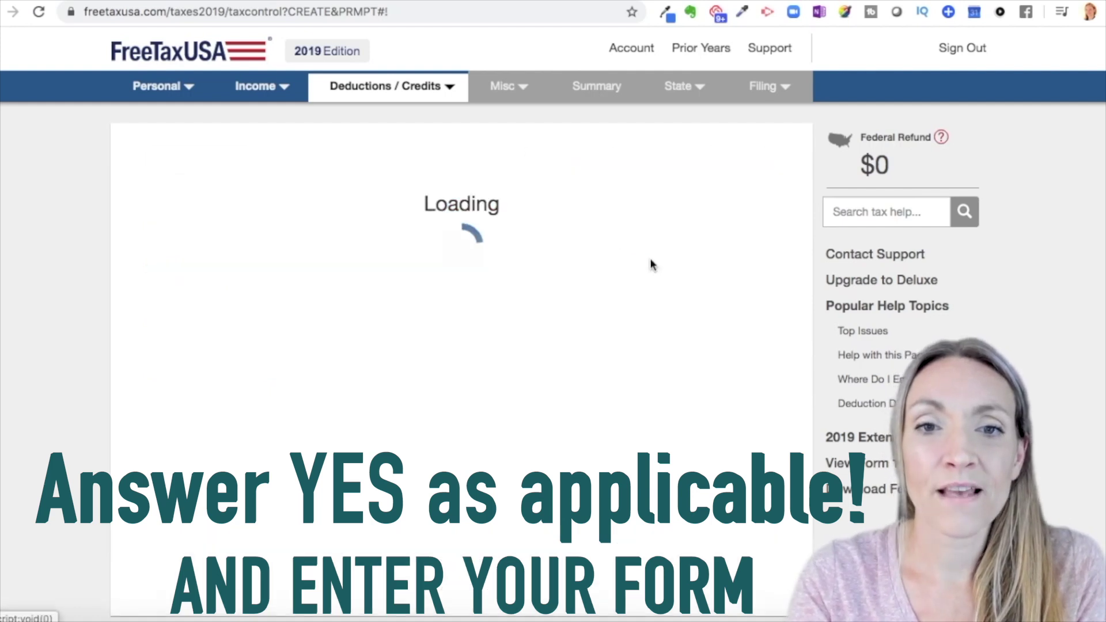
click(449, 87)
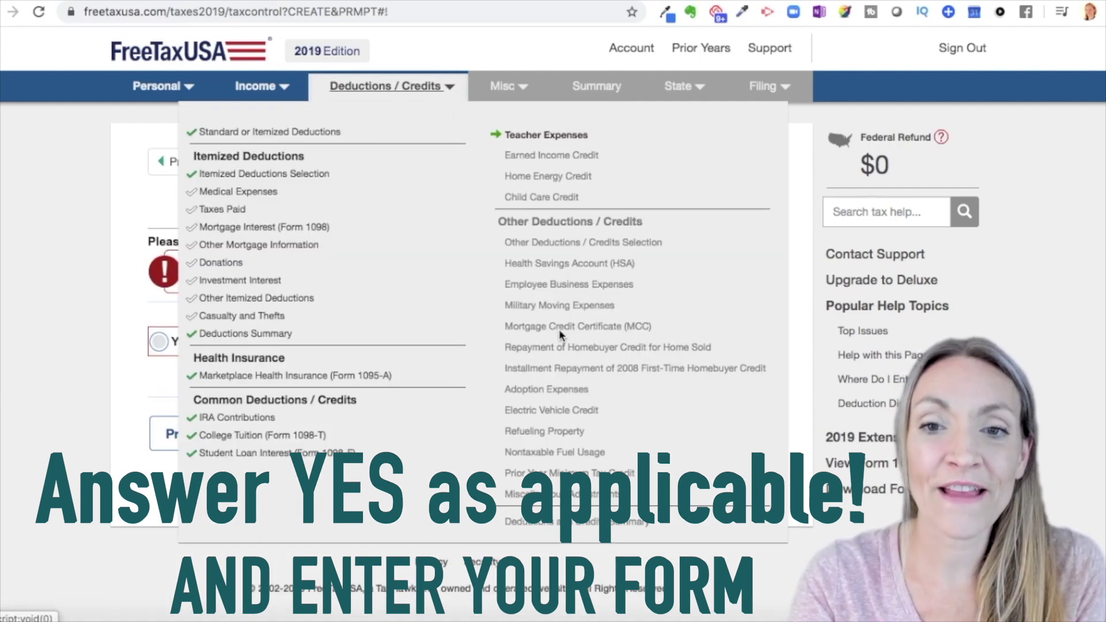
click(106, 459)
scroll(254, 346, down, 1)
click(216, 311)
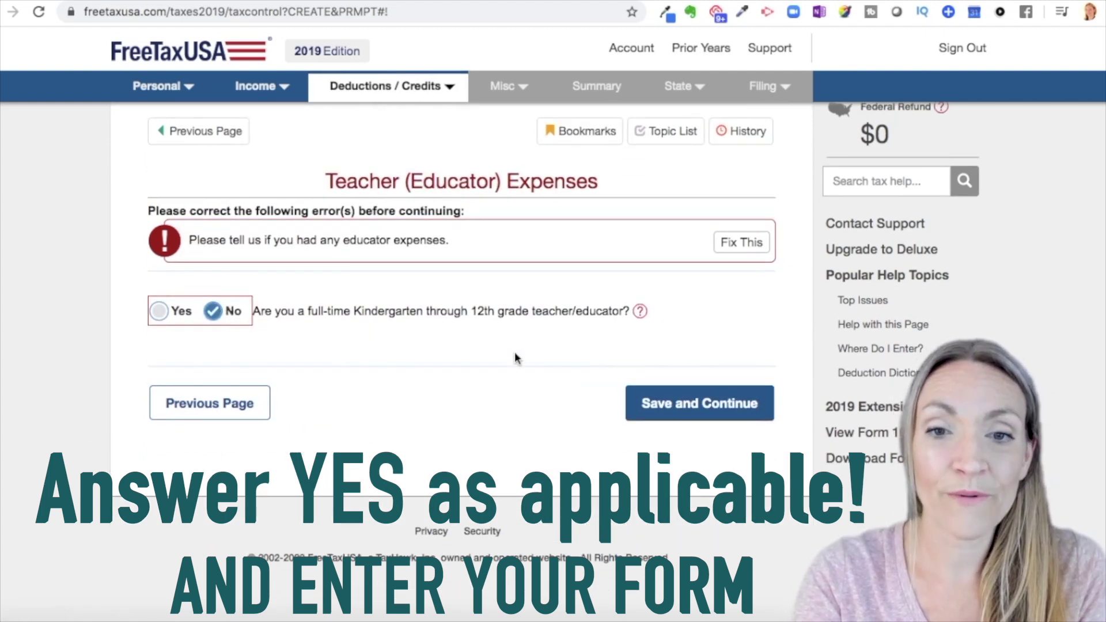
click(744, 405)
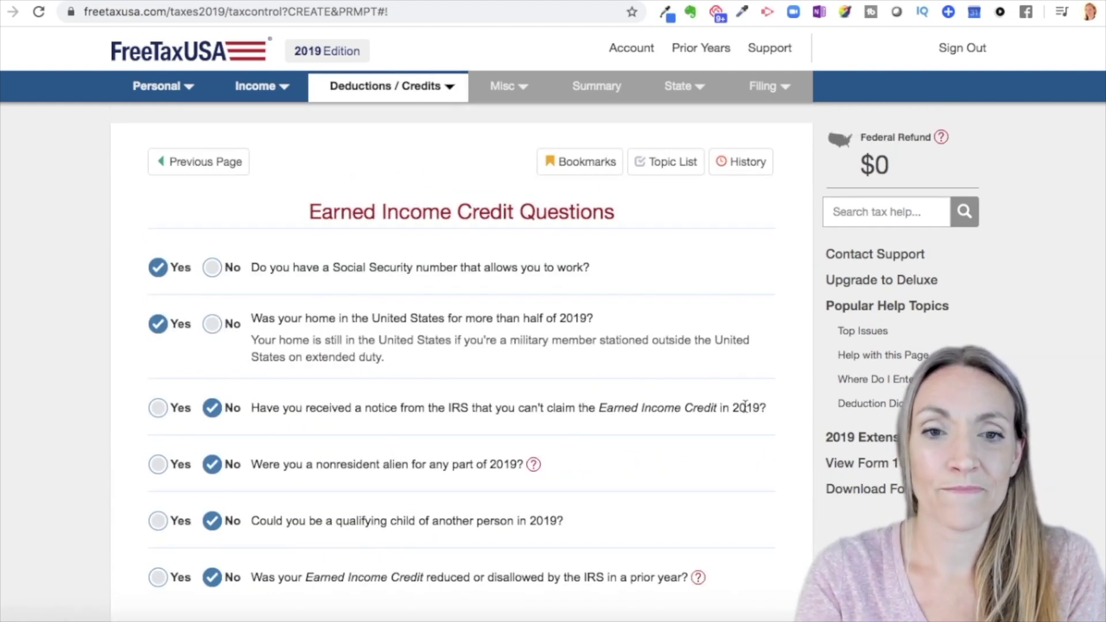
Save the Earned Income Credit Questions with the preselected answers and continue past the Earned Income Credit Summary.
scroll(745, 406, down, 3)
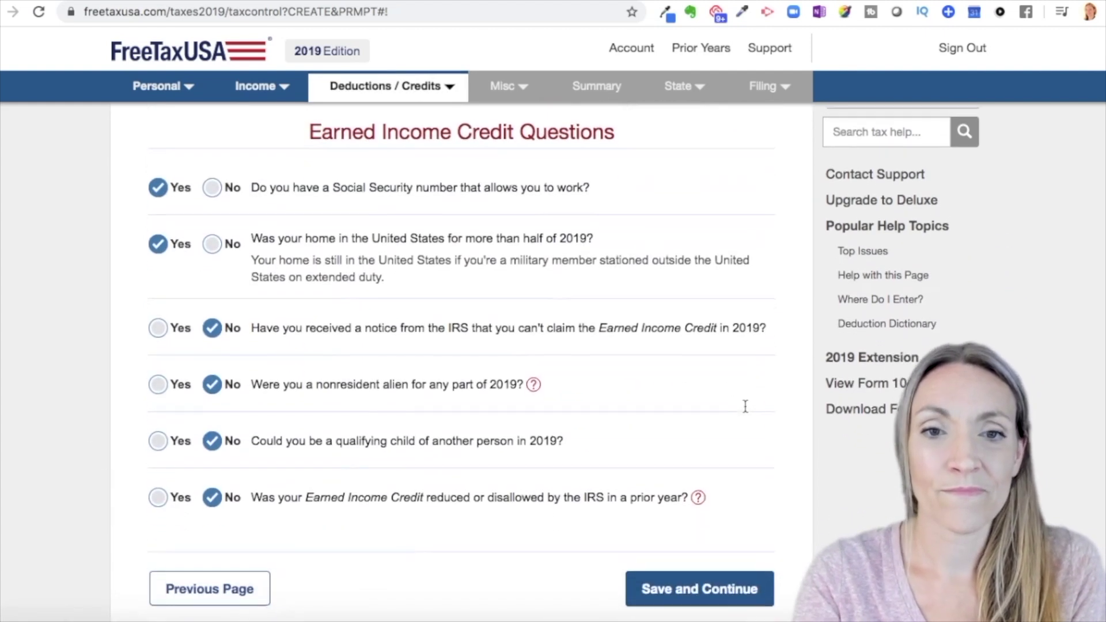
click(703, 586)
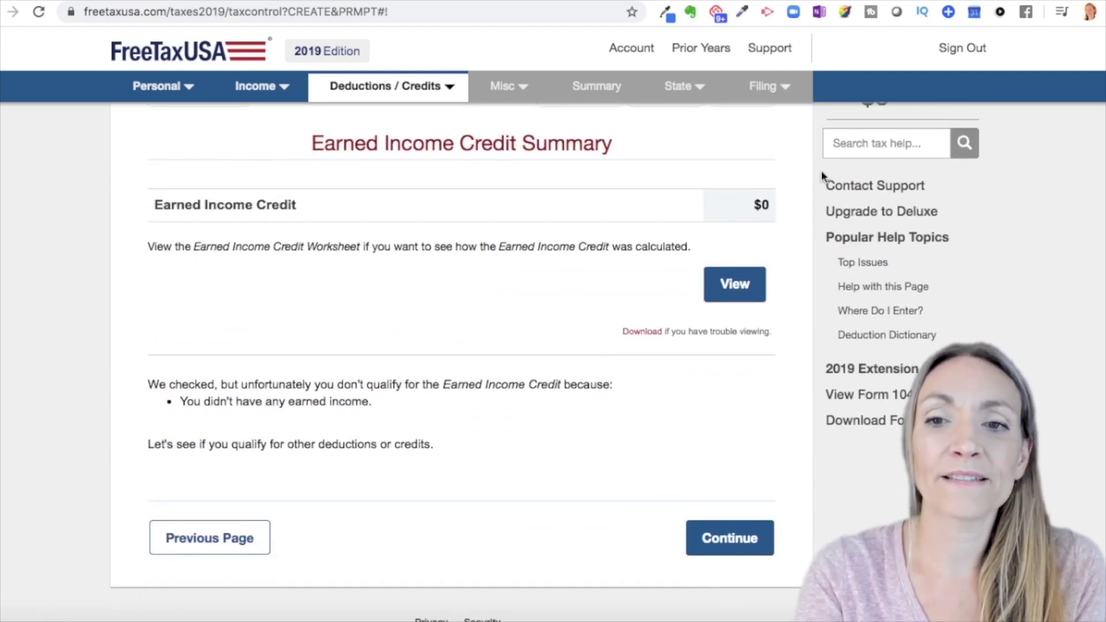
scroll(731, 414, down, 1)
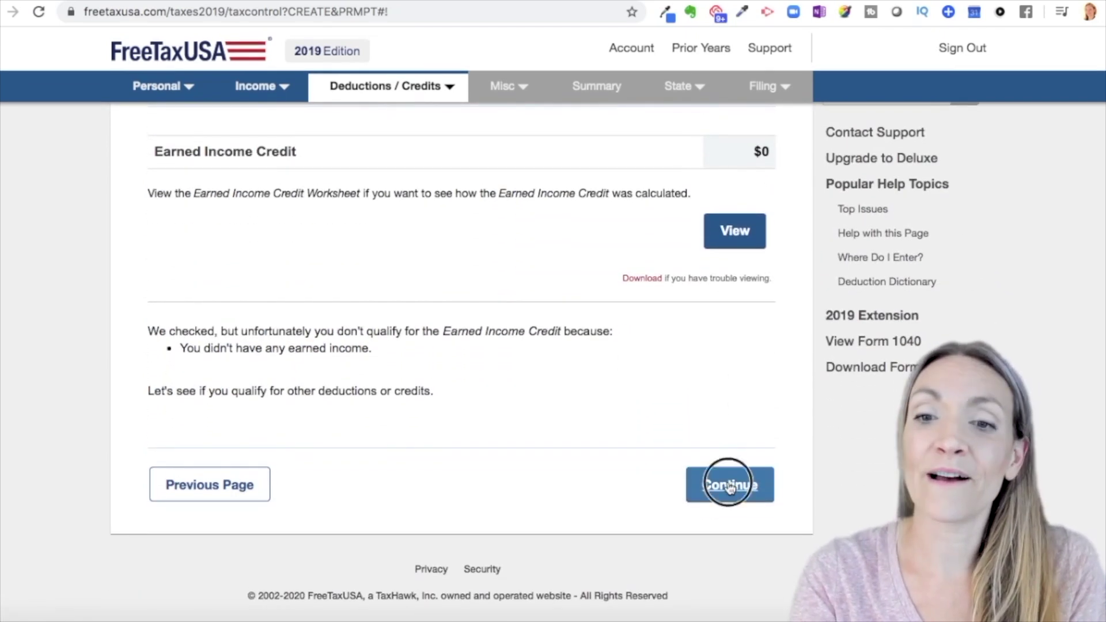
click(730, 486)
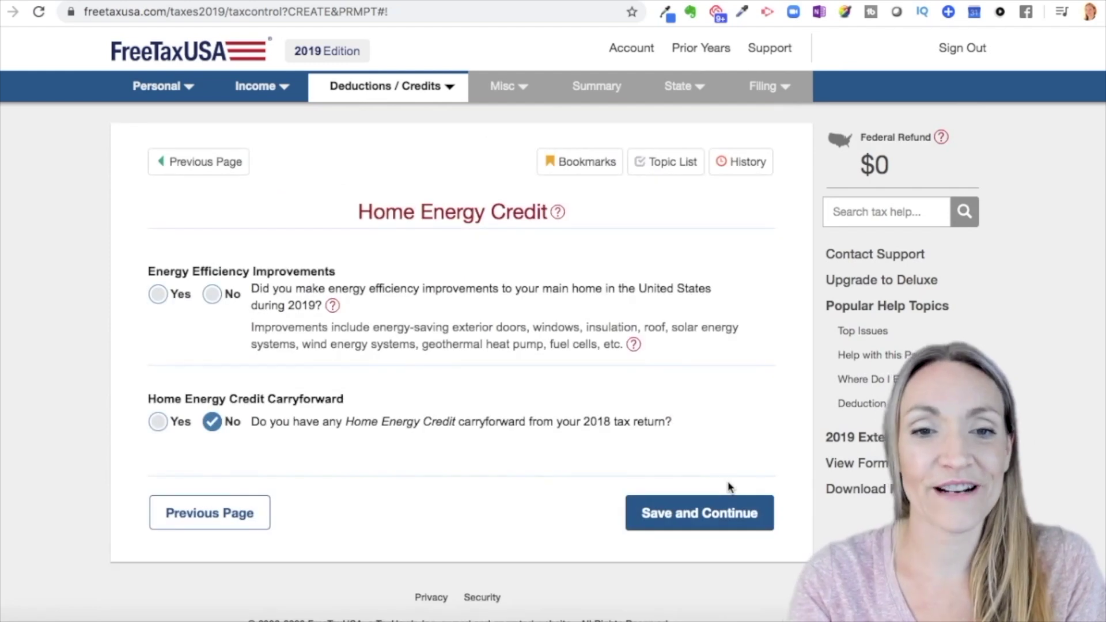
Save the Home Energy Credit page with No kept for the carryforward, and continue past the Common Deductions and Credits list.
click(717, 524)
click(689, 363)
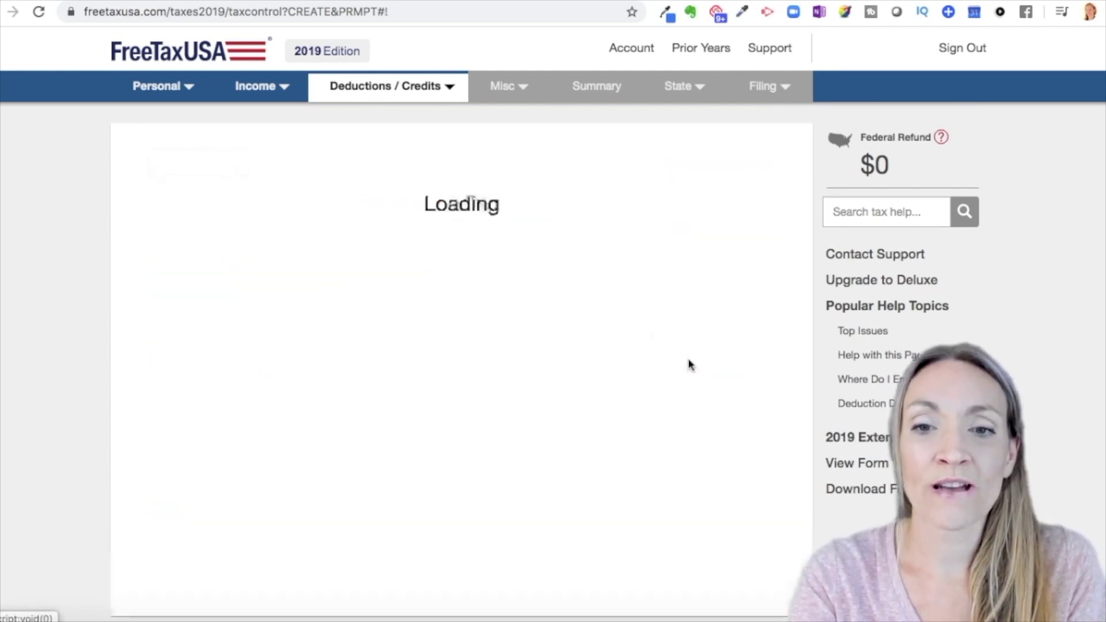
scroll(689, 363, down, 3)
scroll(689, 363, up, 2)
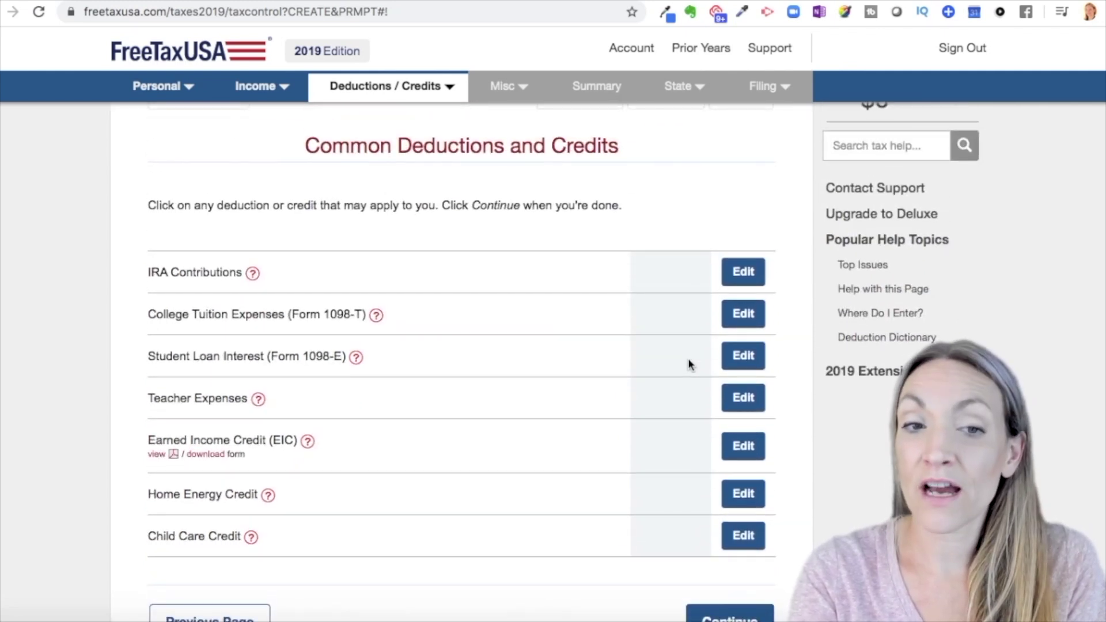
scroll(689, 363, down, 1)
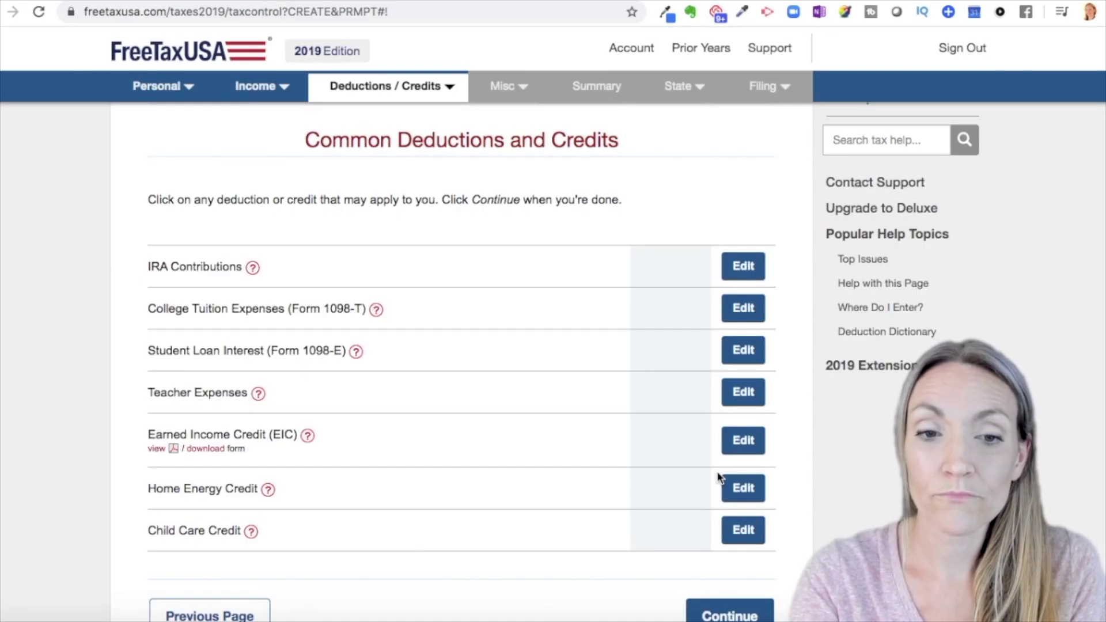
scroll(719, 481, down, 3)
click(728, 494)
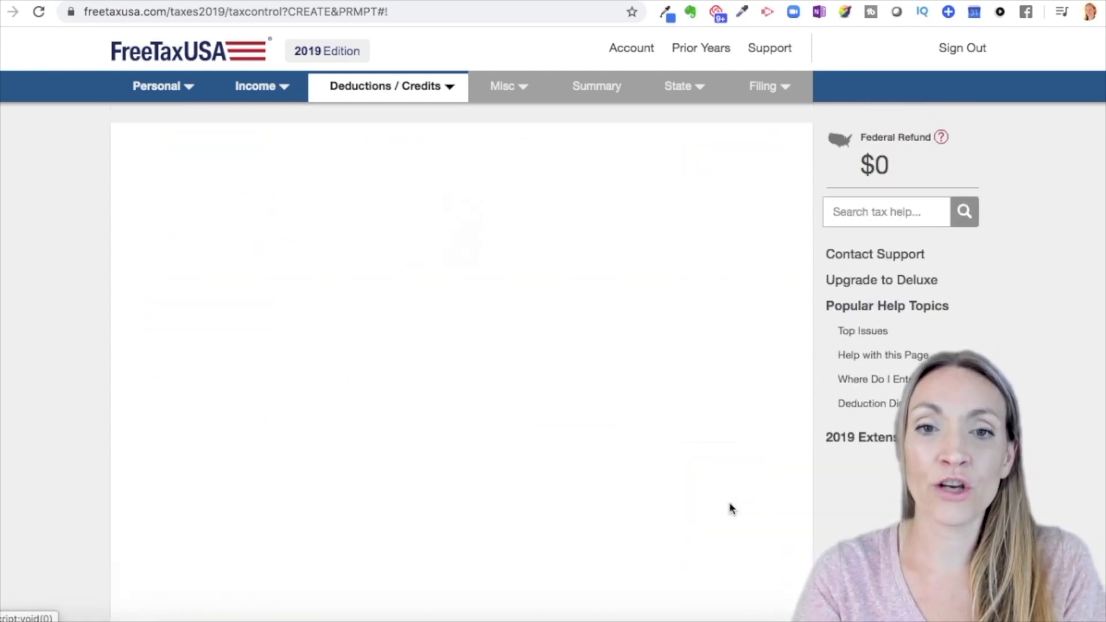
Pass the other deductions and credits without starting any, and continue through the 2019 Deductions and Credits Summary to the Miscellaneous section.
scroll(730, 508, down, 10)
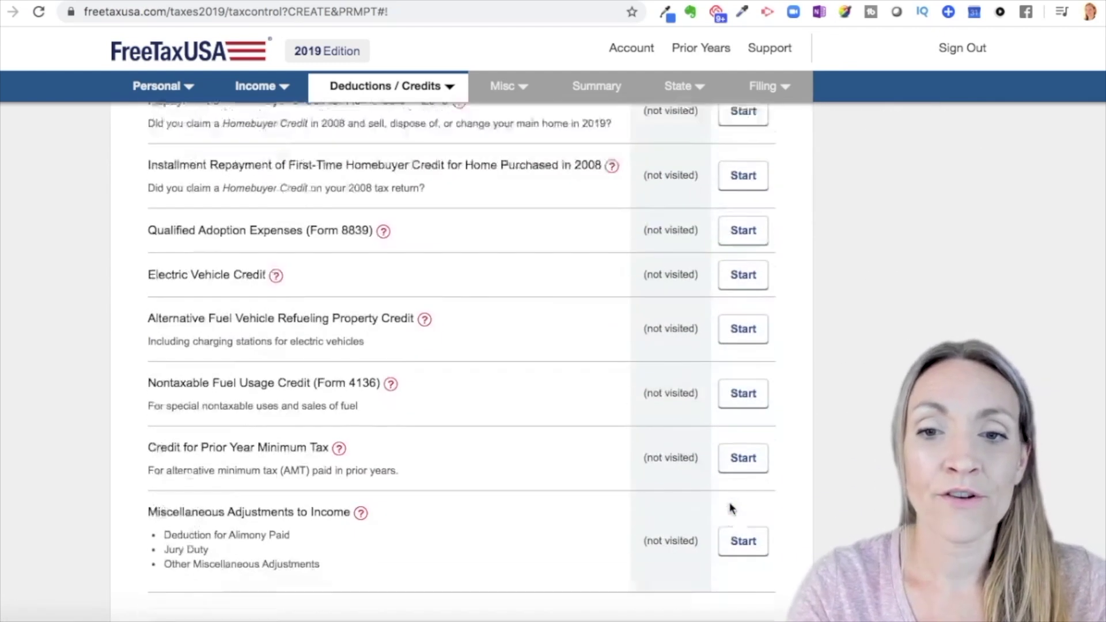
click(729, 498)
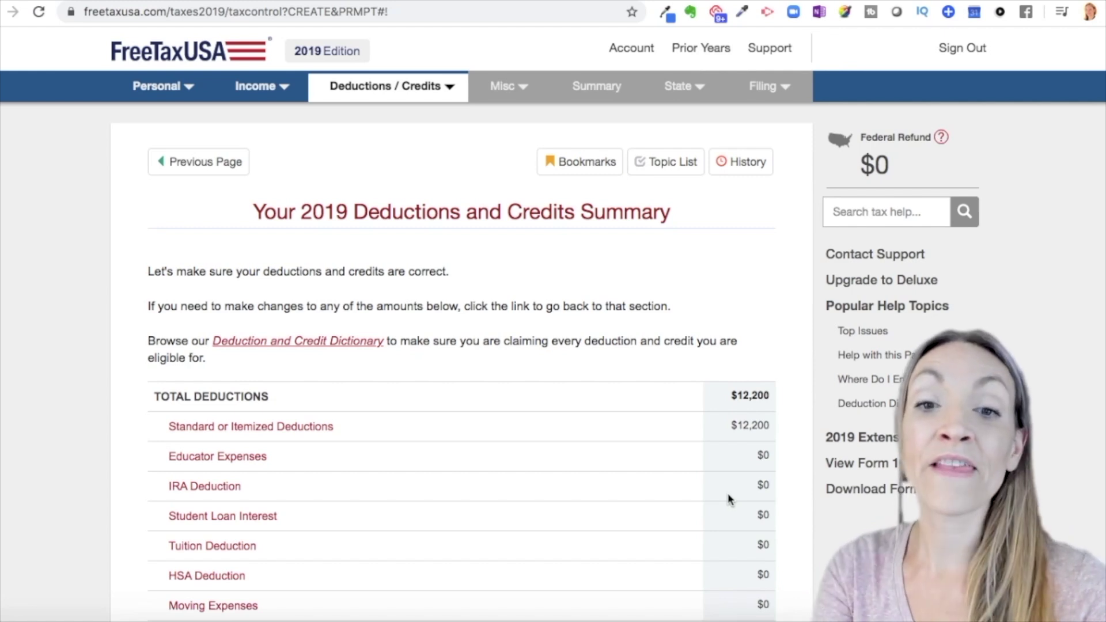
scroll(729, 499, down, 5)
scroll(728, 493, down, 10)
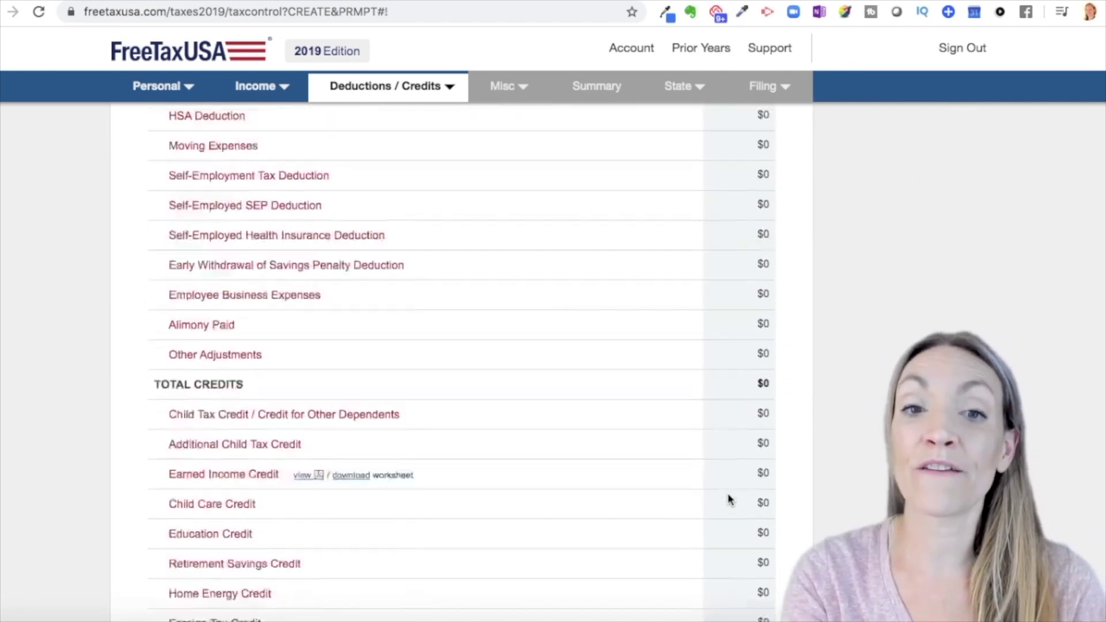
click(742, 490)
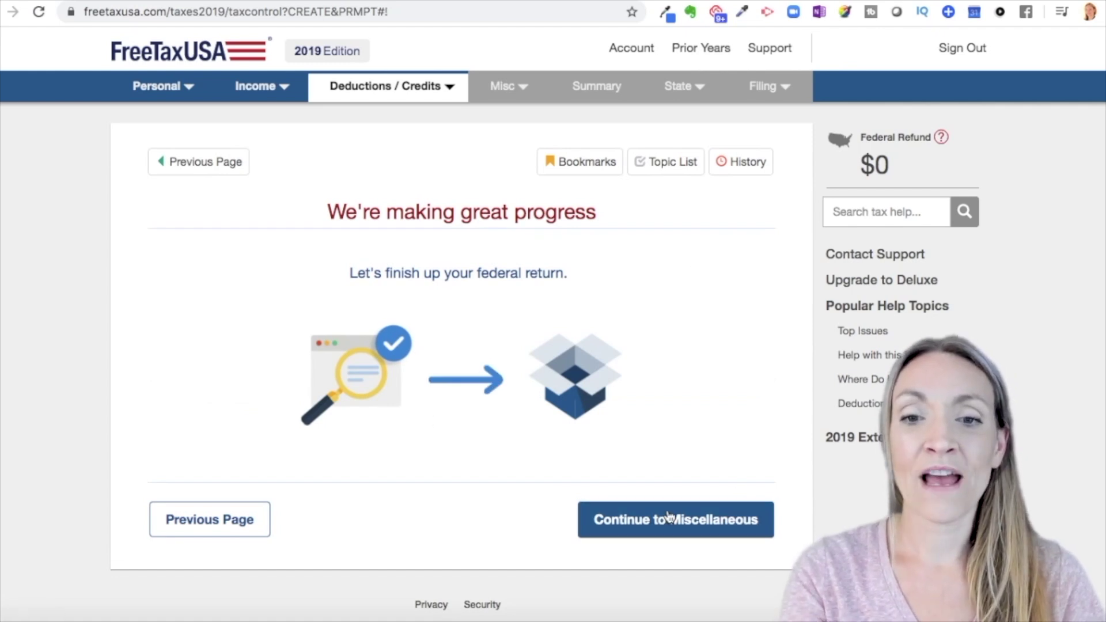
click(702, 521)
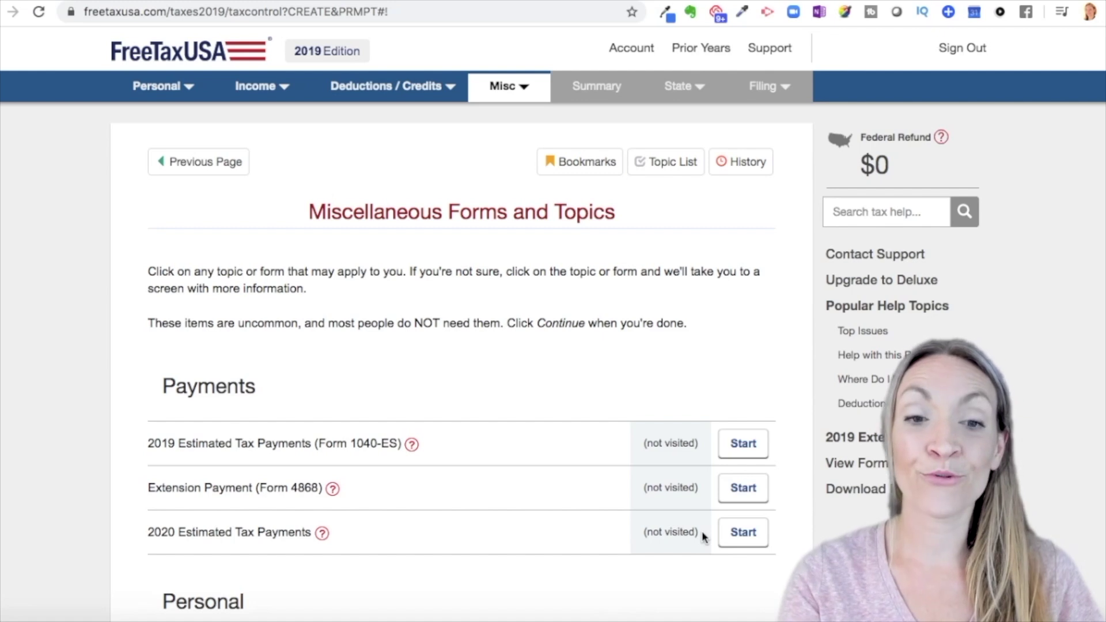
Review the payments, personal, income and other taxes topics under Miscellaneous Forms and Topics and continue without starting any.
scroll(519, 469, down, 1)
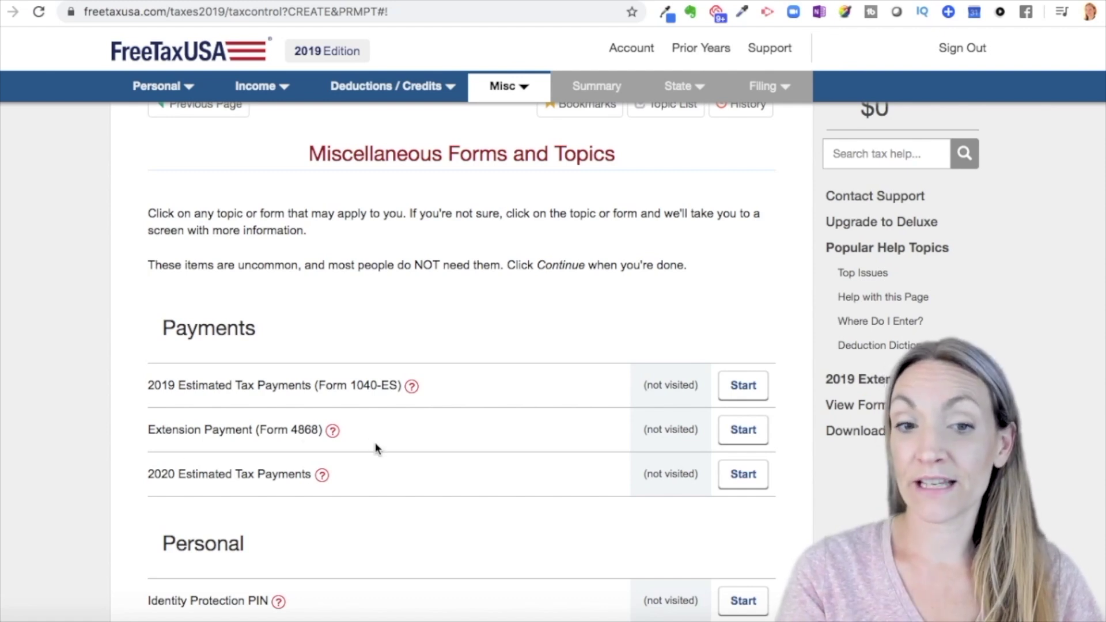
scroll(282, 440, down, 2)
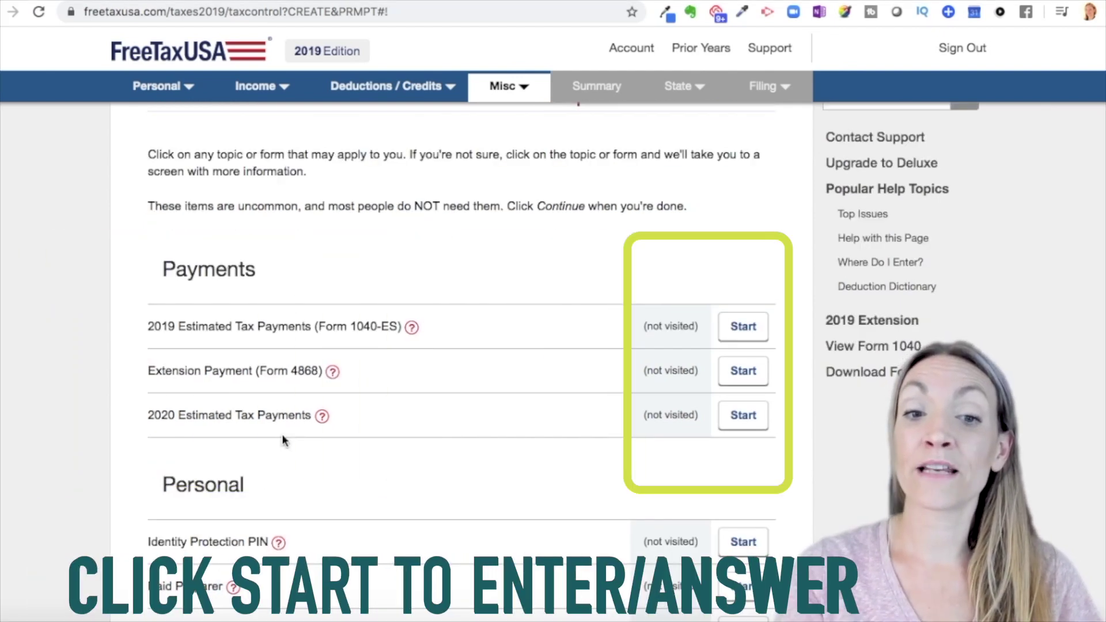
scroll(281, 439, down, 1)
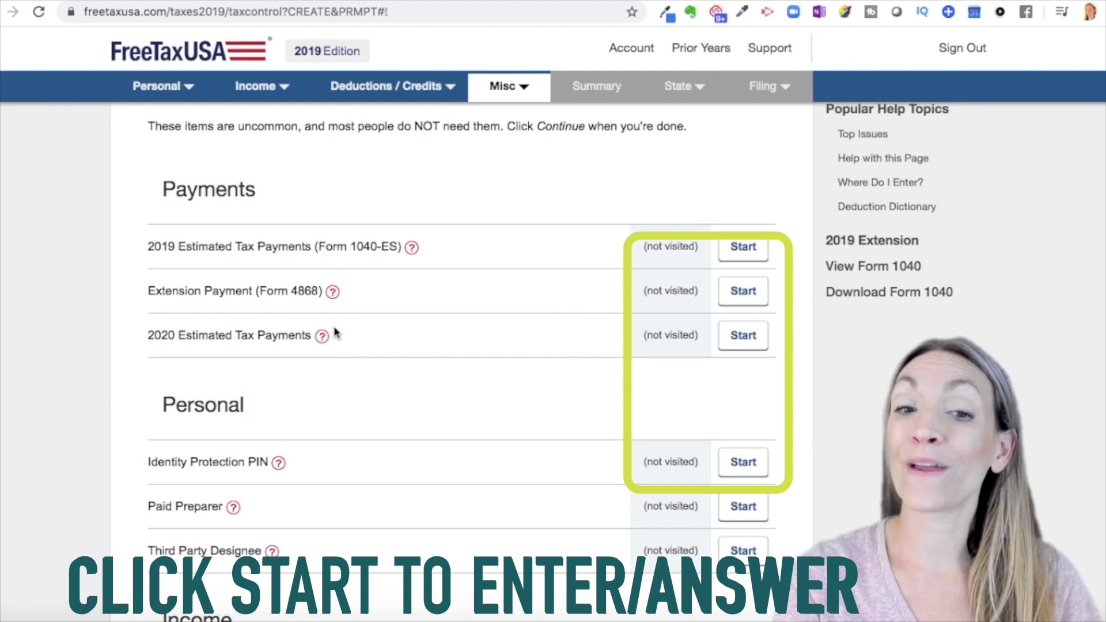
scroll(585, 454, down, 4)
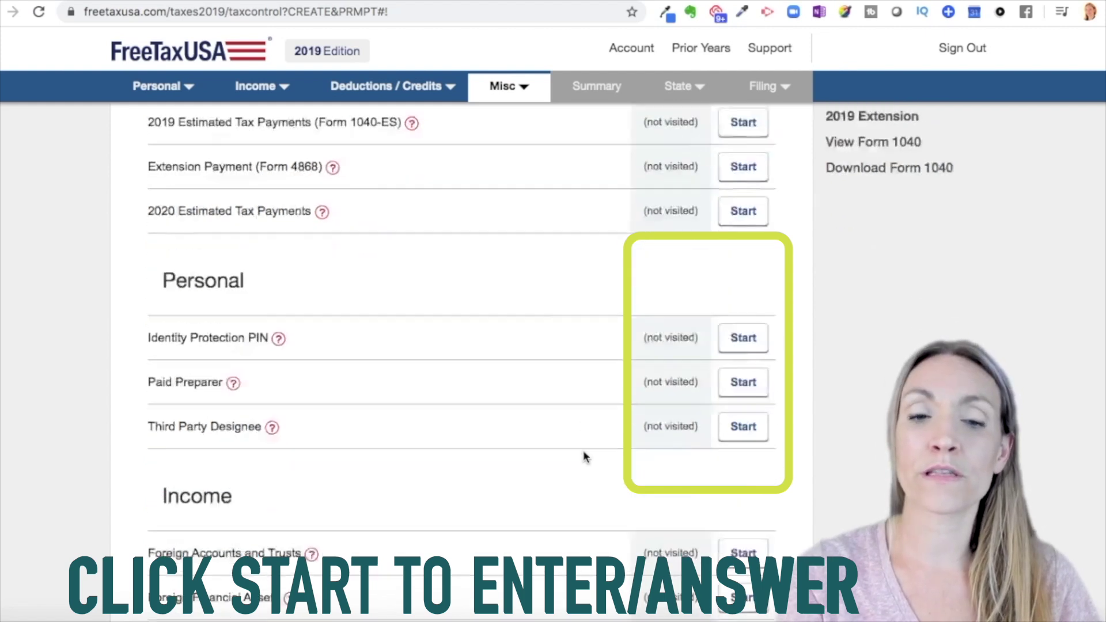
scroll(540, 223, down, 2)
scroll(540, 222, down, 4)
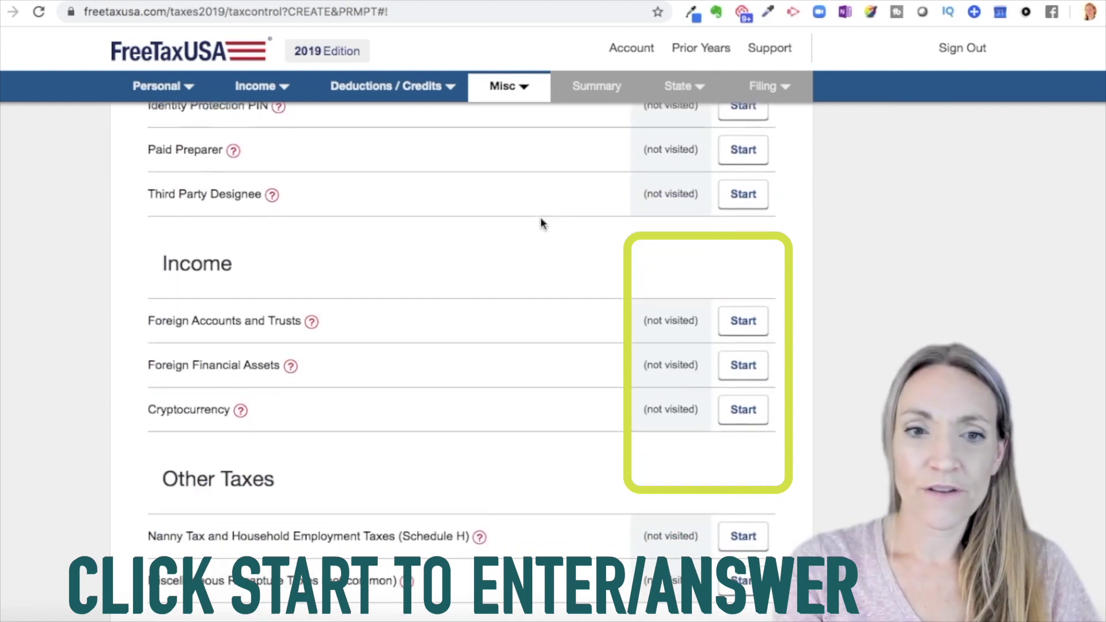
scroll(540, 222, down, 3)
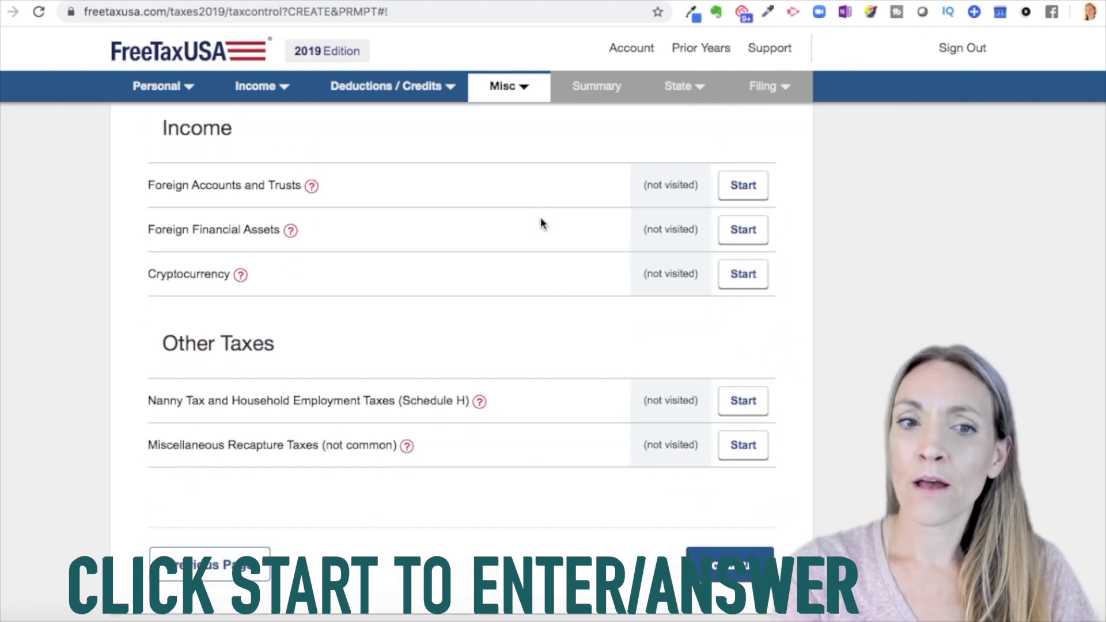
click(756, 502)
Answer No to going through the Refund Maximizer, save it, and continue past Check for Documents to the Federal Tax Summary.
click(212, 267)
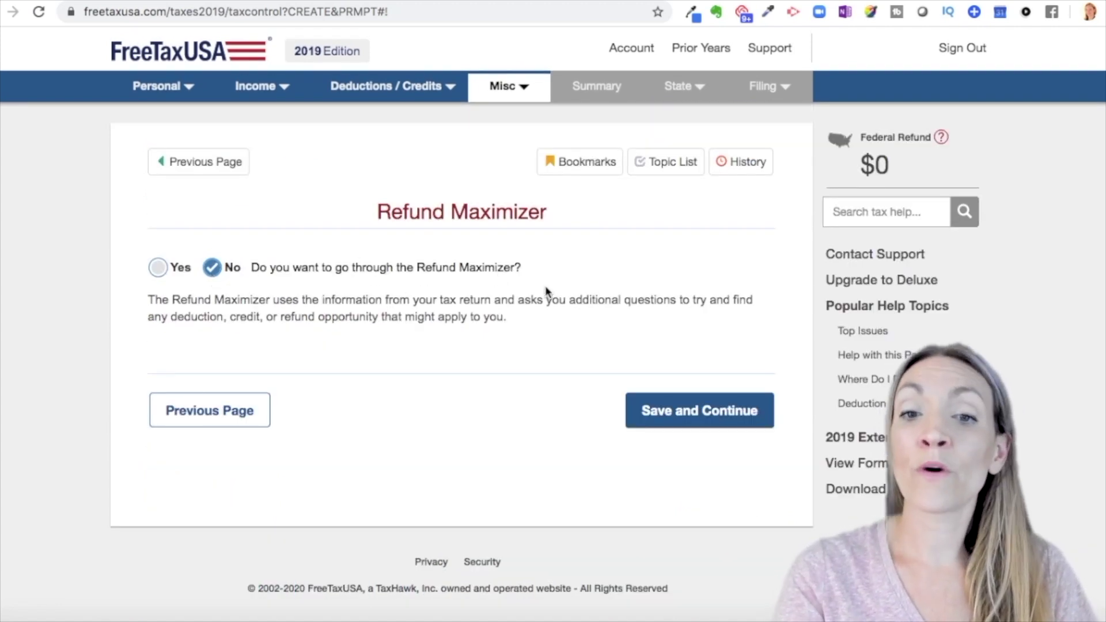
click(657, 422)
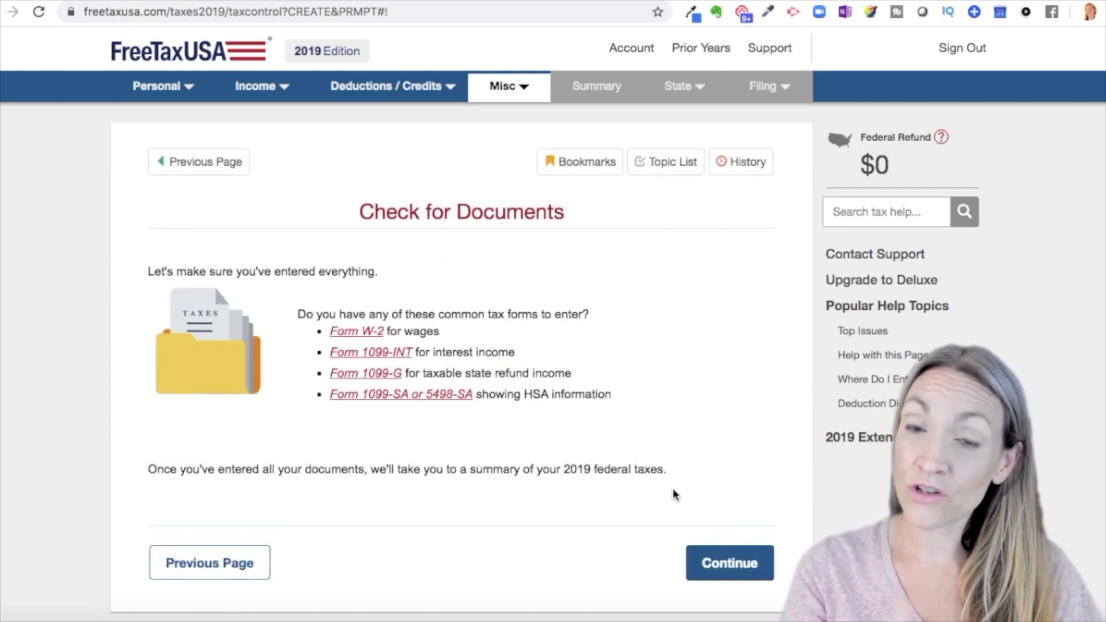
click(716, 568)
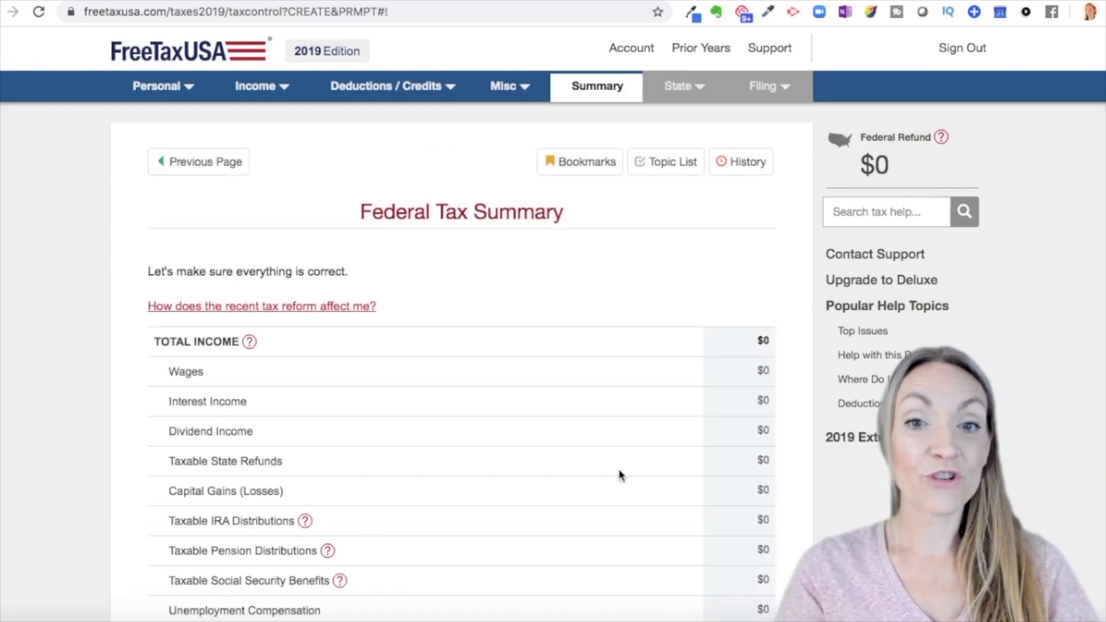
Review the Federal Tax Summary down to View Federal Tax Return, comparing it with page 1 of the 2017 Form 1040.
scroll(619, 475, down, 1)
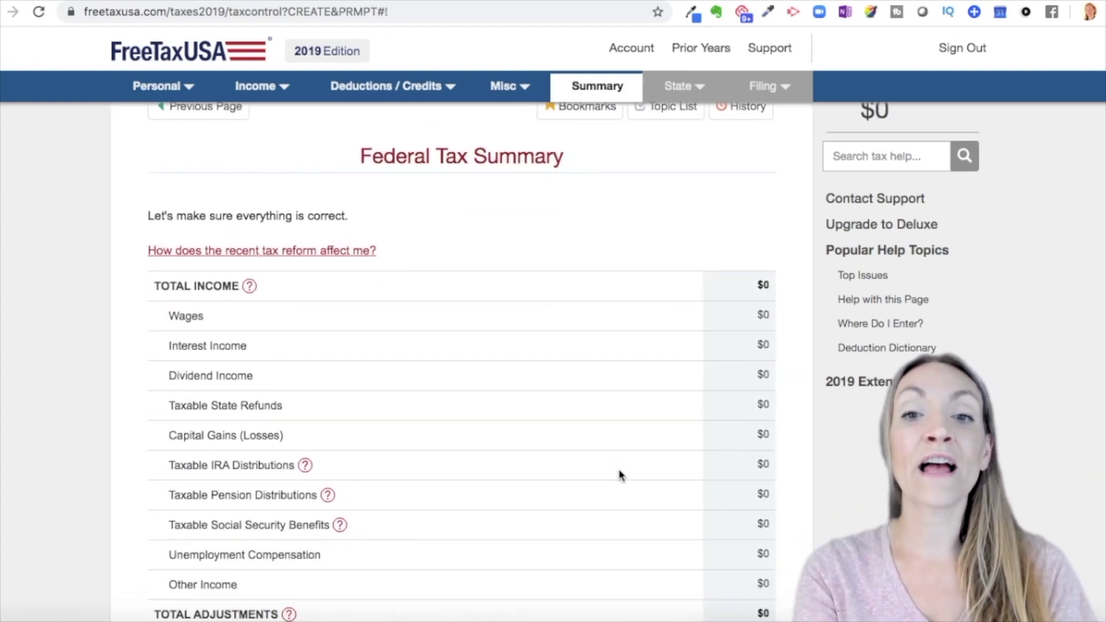
scroll(568, 231, down, 4)
scroll(568, 231, down, 6)
scroll(567, 231, down, 7)
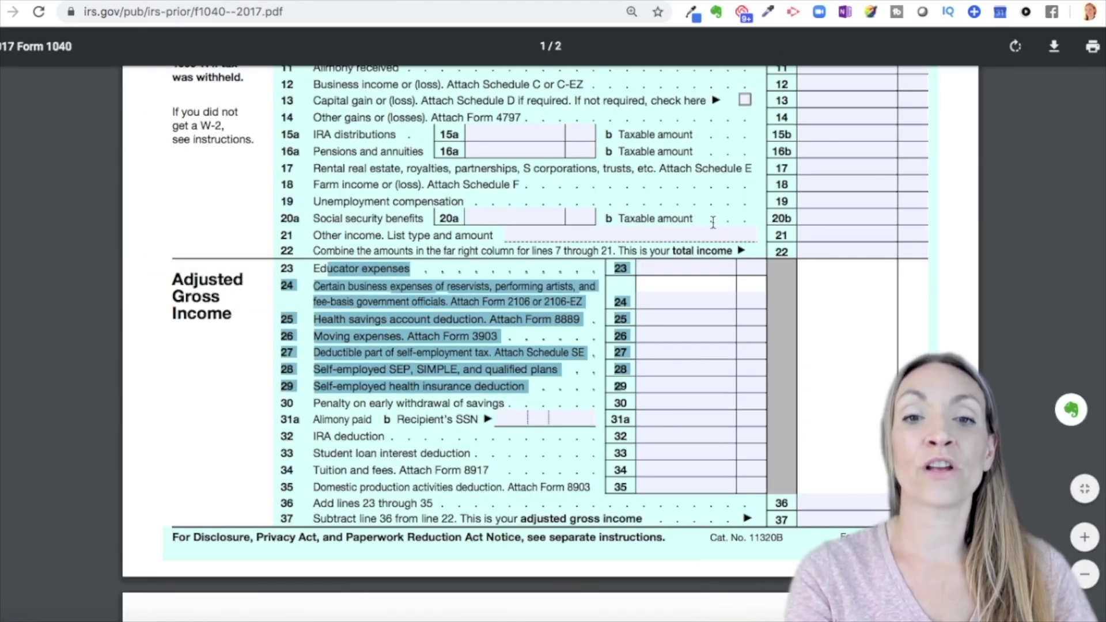
scroll(713, 225, up, 8)
scroll(714, 225, down, 10)
scroll(713, 224, down, 13)
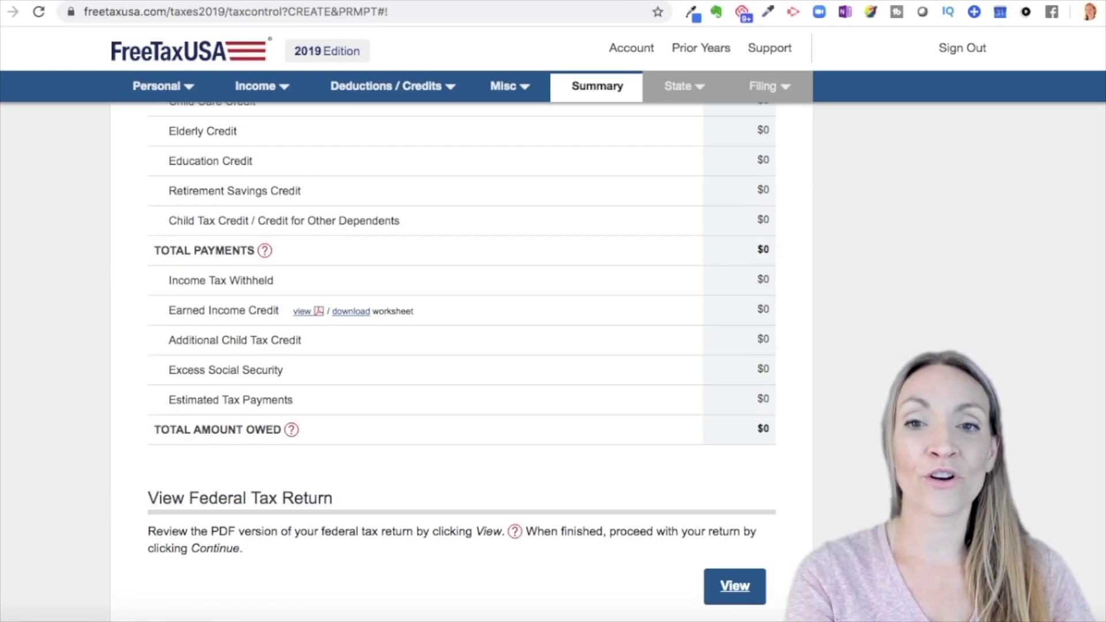
scroll(541, 371, down, 3)
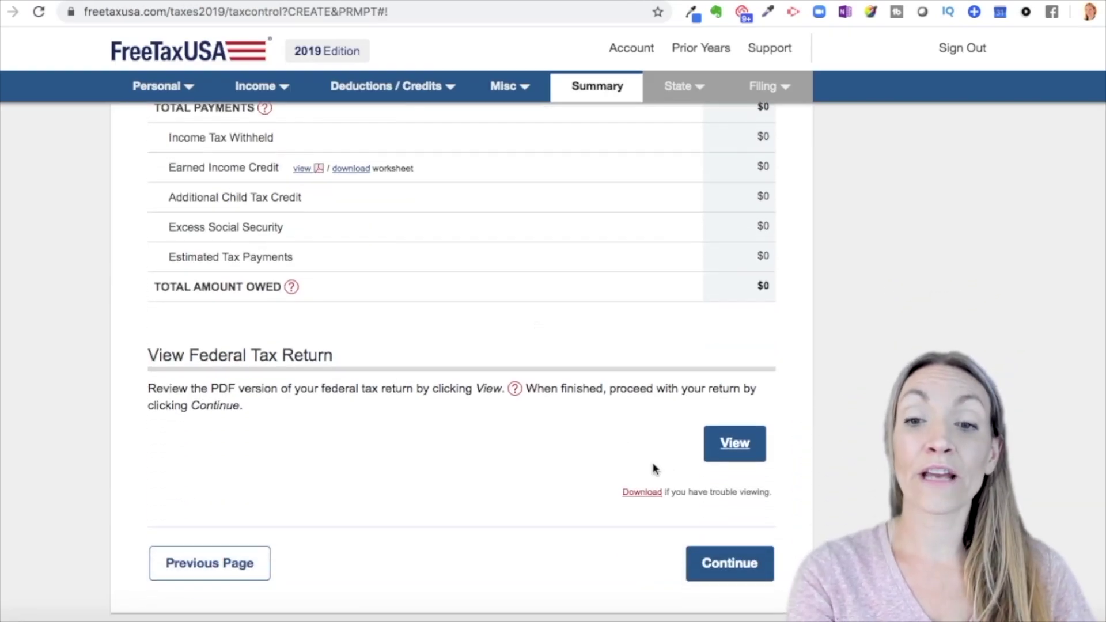
View the PDF preview of the 2019 federal income tax return, look through both pages, and close it.
click(733, 445)
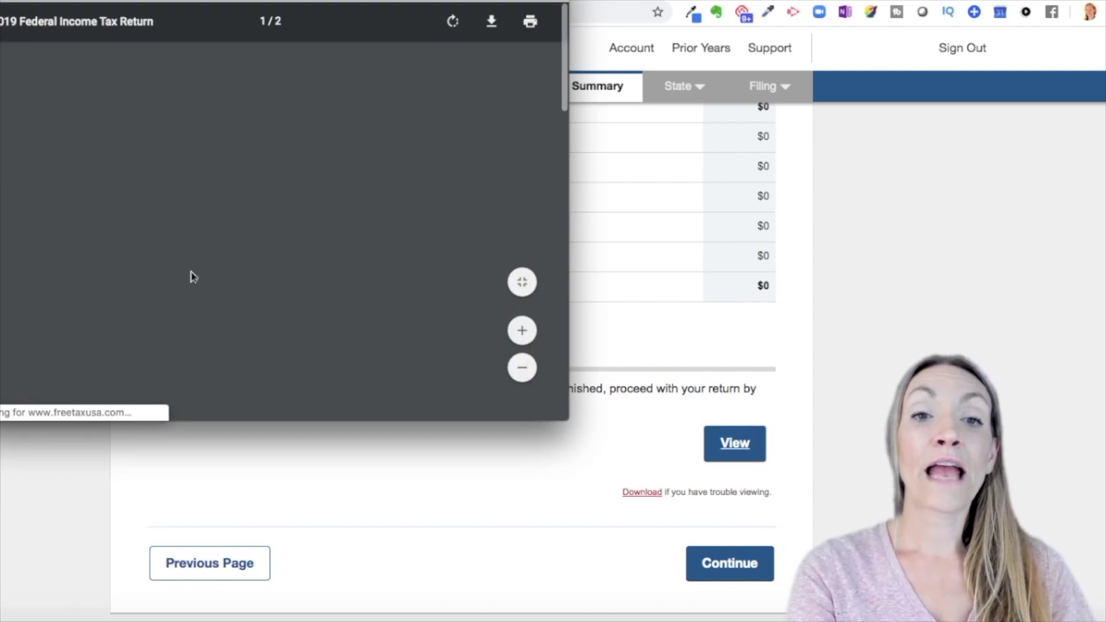
scroll(220, 323, down, 3)
scroll(221, 324, down, 4)
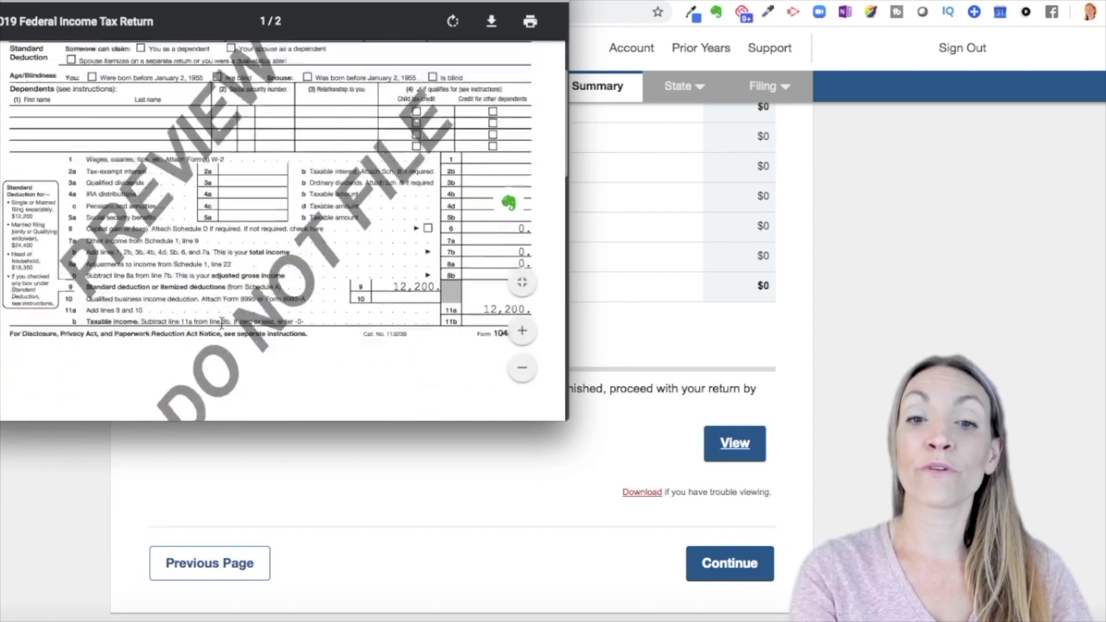
scroll(222, 321, up, 7)
scroll(262, 286, down, 10)
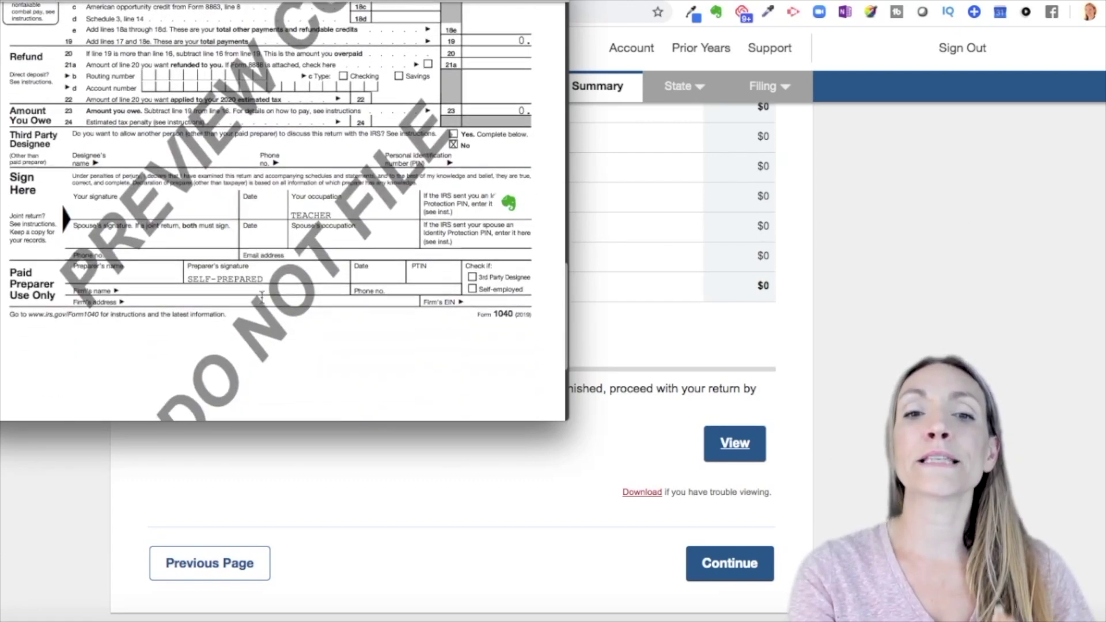
scroll(262, 296, down, 3)
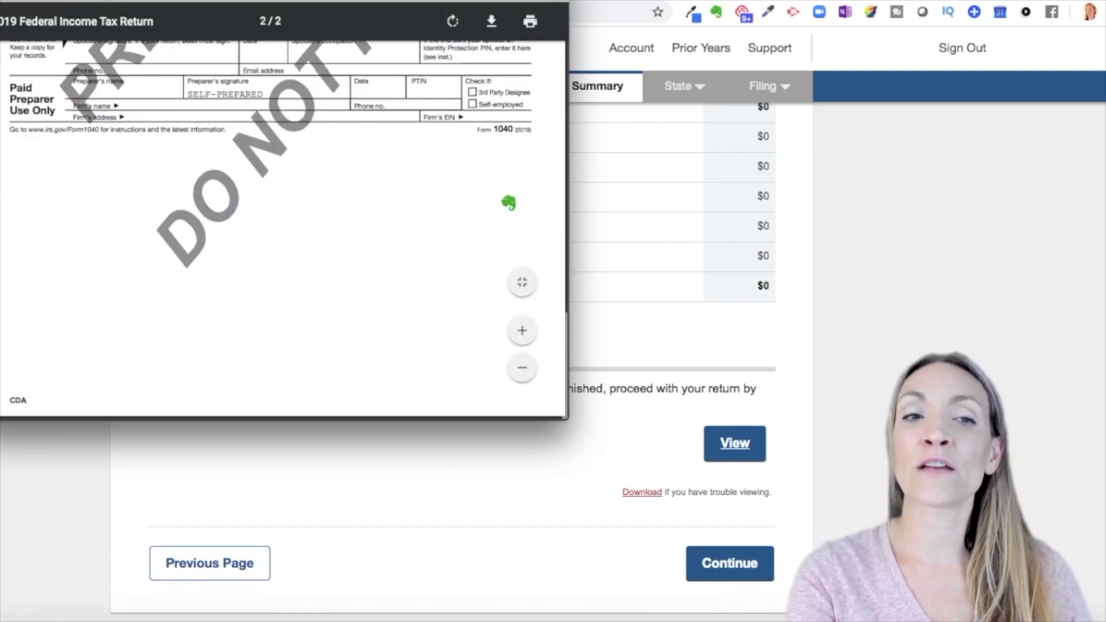
click(567, 366)
Recheck the income, adjustments, deductions, credits and payments on the Federal Tax Summary and continue to the following section.
scroll(567, 369, up, 6)
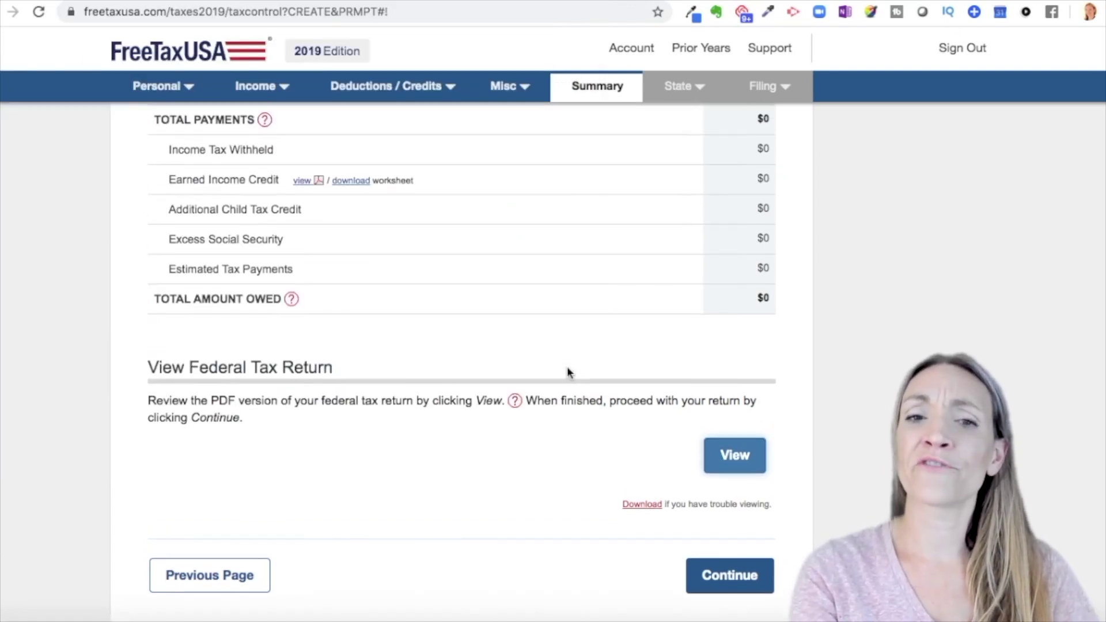
scroll(568, 369, up, 9)
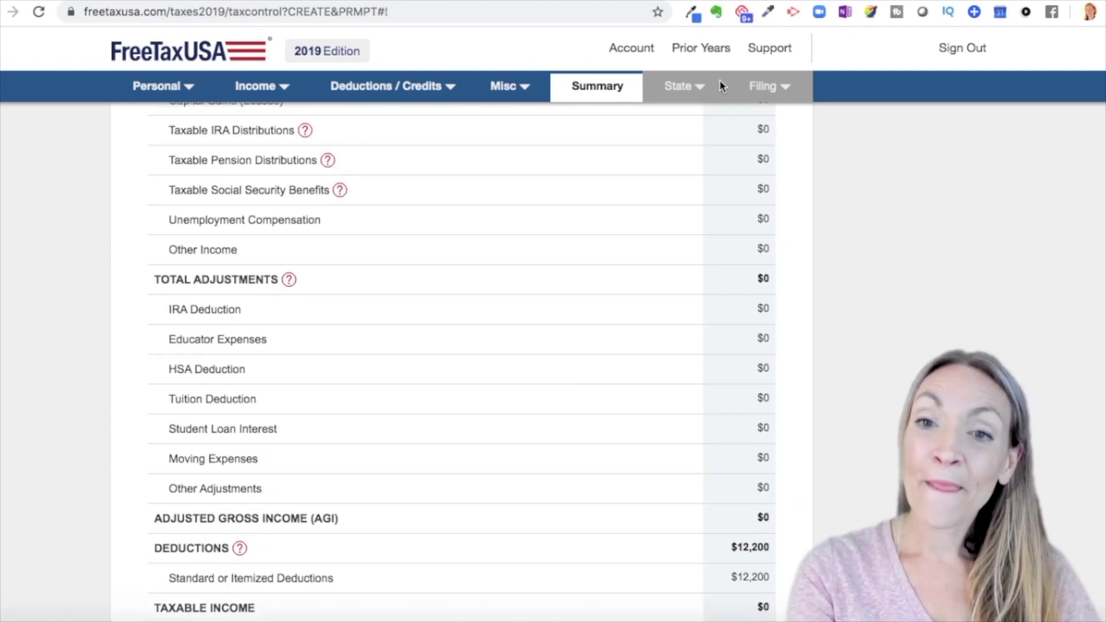
scroll(698, 276, down, 10)
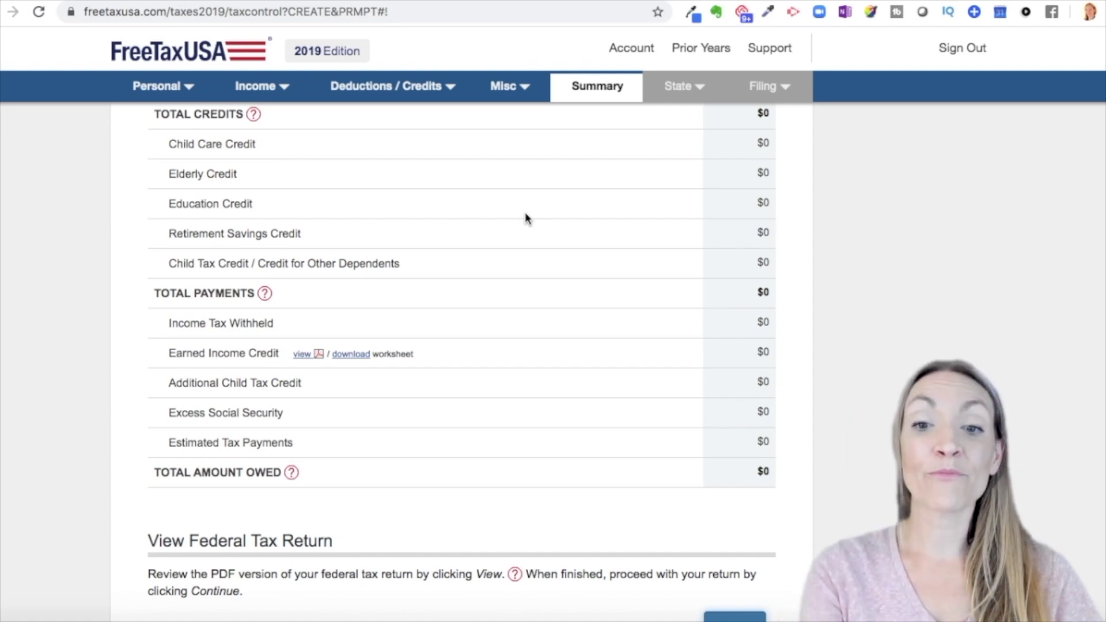
scroll(524, 218, down, 5)
click(727, 483)
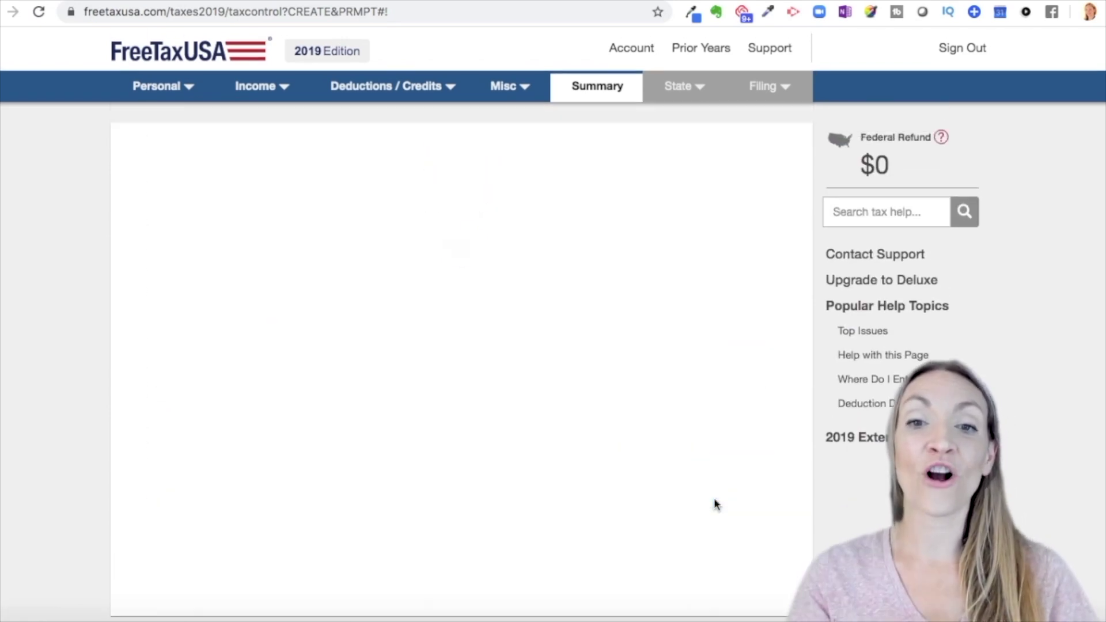